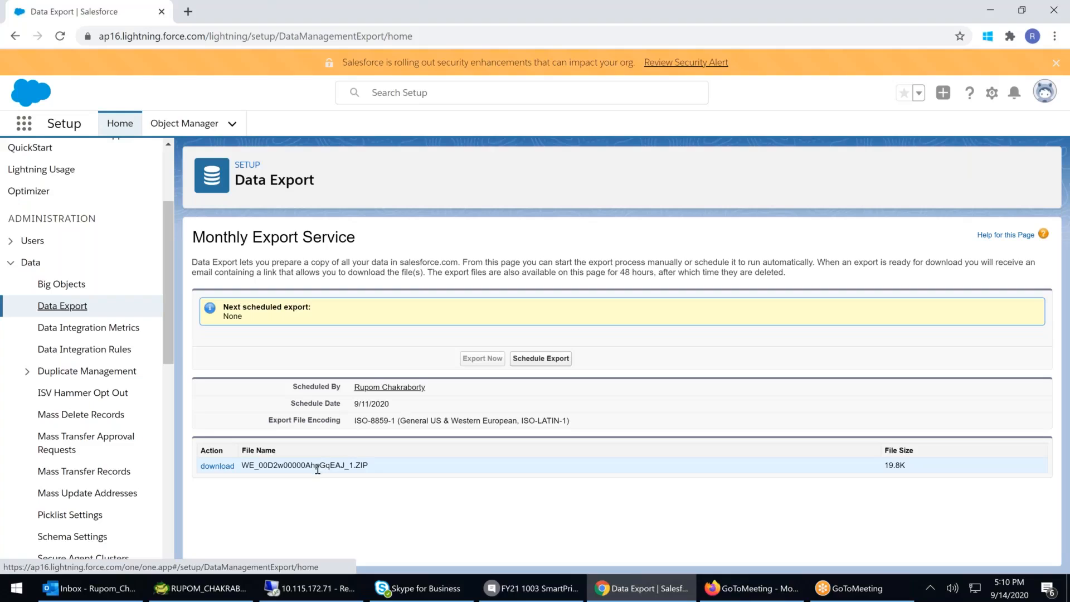
pyautogui.moveTo(353, 404); pyautogui.dragTo(392, 403)
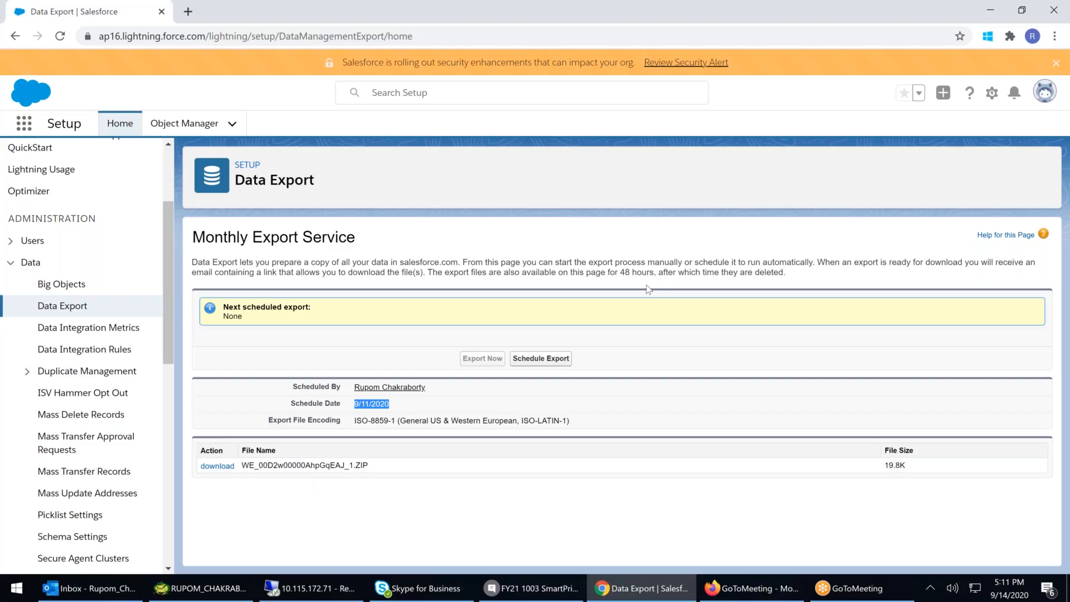
pyautogui.click(421, 416)
pyautogui.moveTo(605, 272); pyautogui.dragTo(663, 272)
pyautogui.moveTo(353, 404); pyautogui.dragTo(386, 406)
# - Open the Data Integration Metrics page and check the available data service options
pyautogui.click(62, 329)
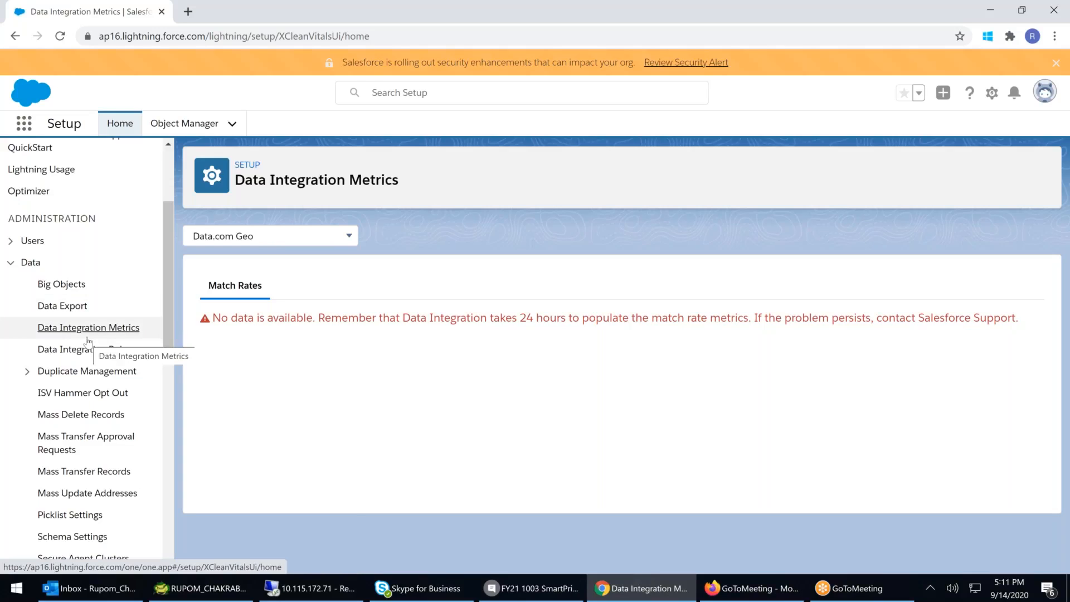
pyautogui.click(259, 239)
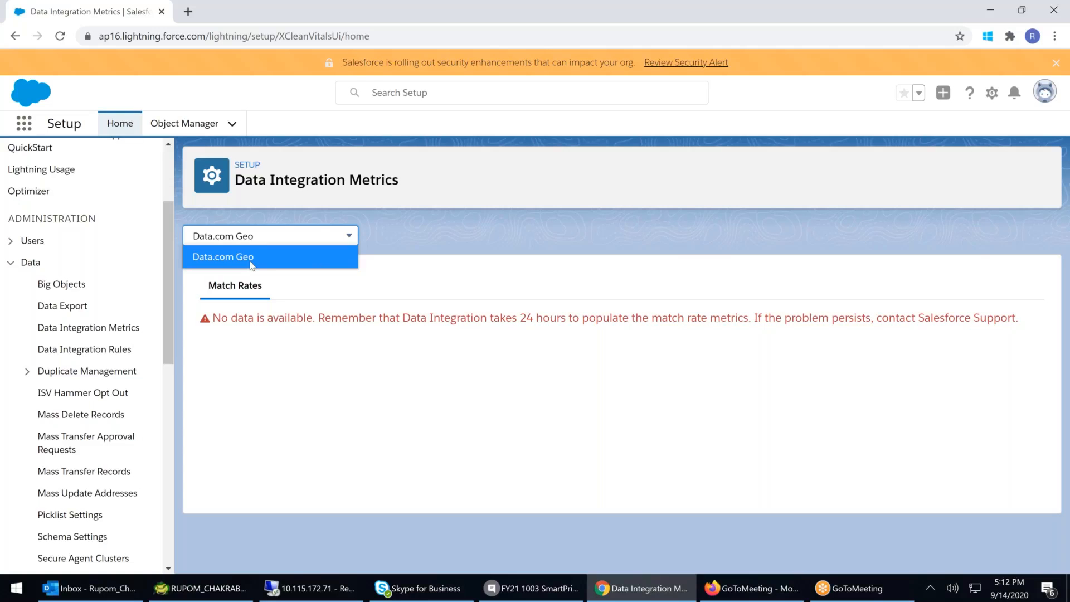
pyautogui.click(103, 332)
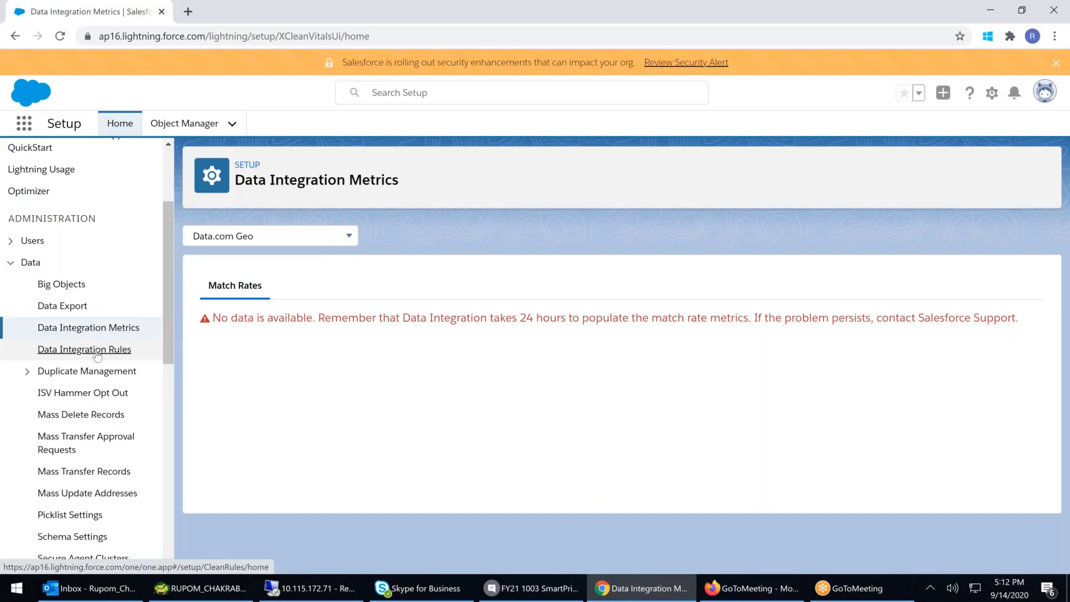
# - Browse the Data Integration Rules page and the Duplicate Error Logs under Duplicate Management
pyautogui.click(98, 349)
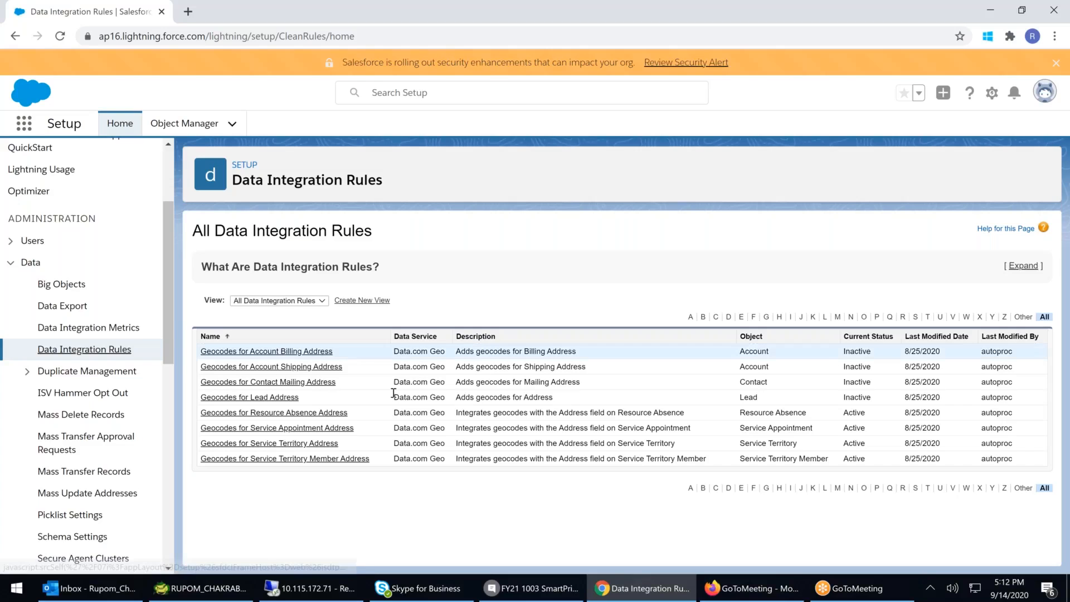
pyautogui.click(77, 371)
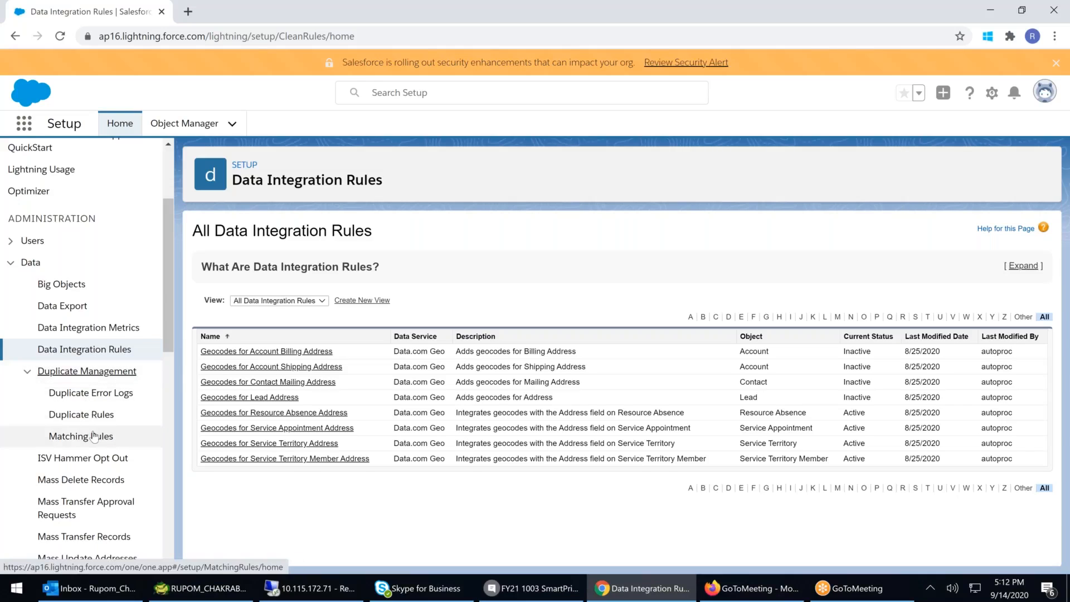
pyautogui.click(87, 394)
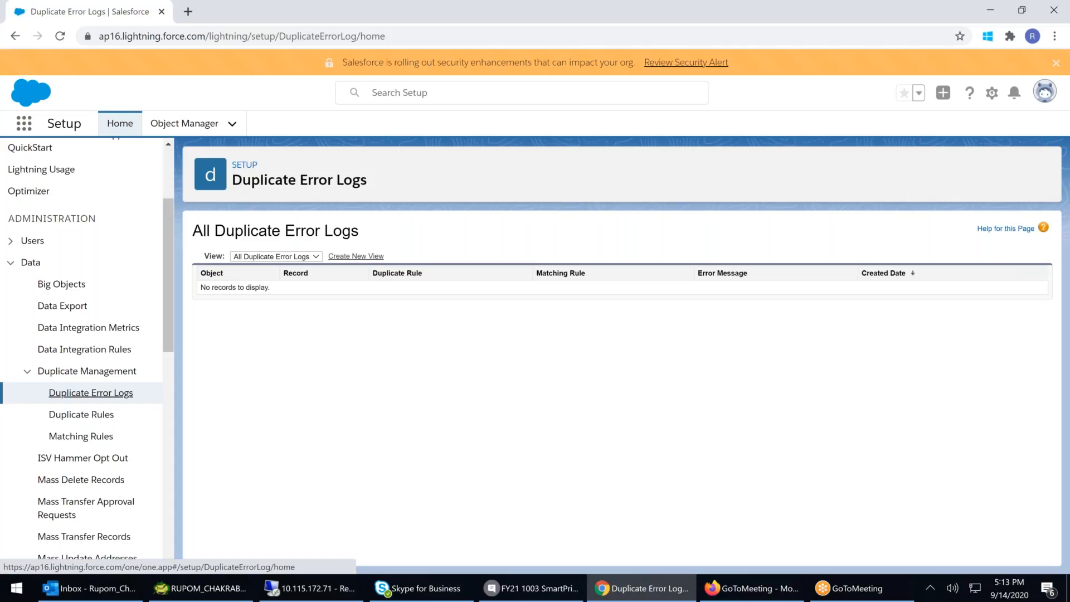
pyautogui.click(26, 371)
# - Open the ISV Hammer Opt Out settings and switch off ISV Hammer Tests for the org
pyautogui.click(61, 393)
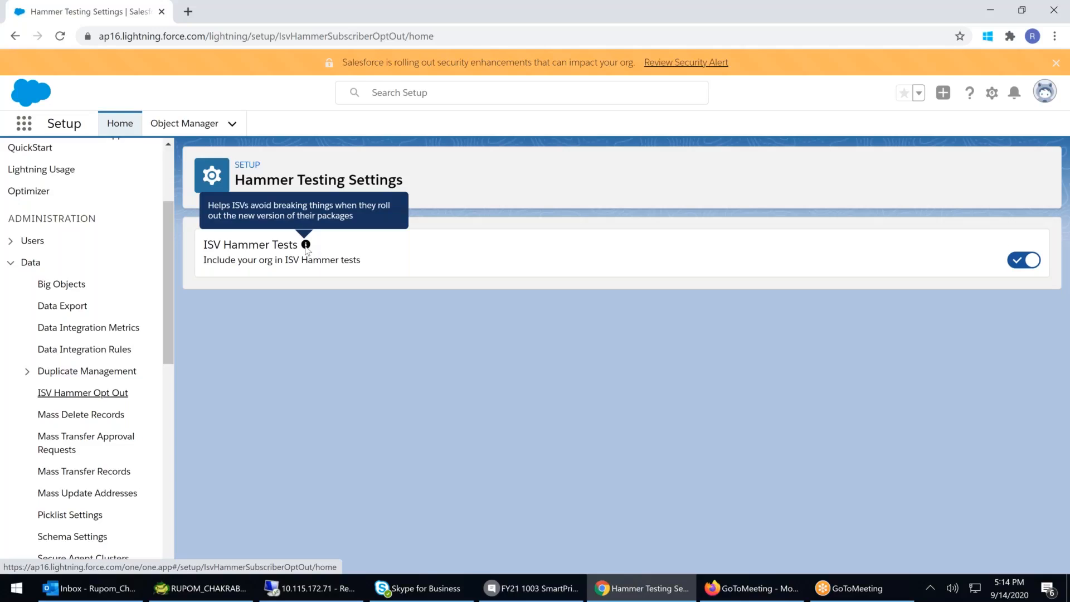
pyautogui.click(1027, 264)
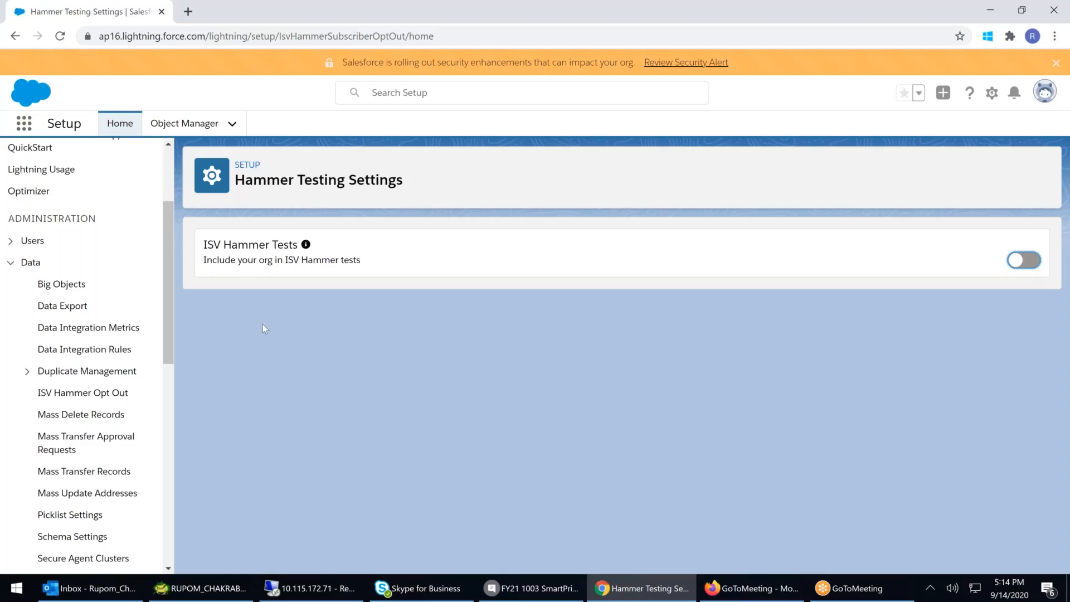
# - Open Mass Delete Records and start a Mass Delete Accounts job
pyautogui.click(101, 396)
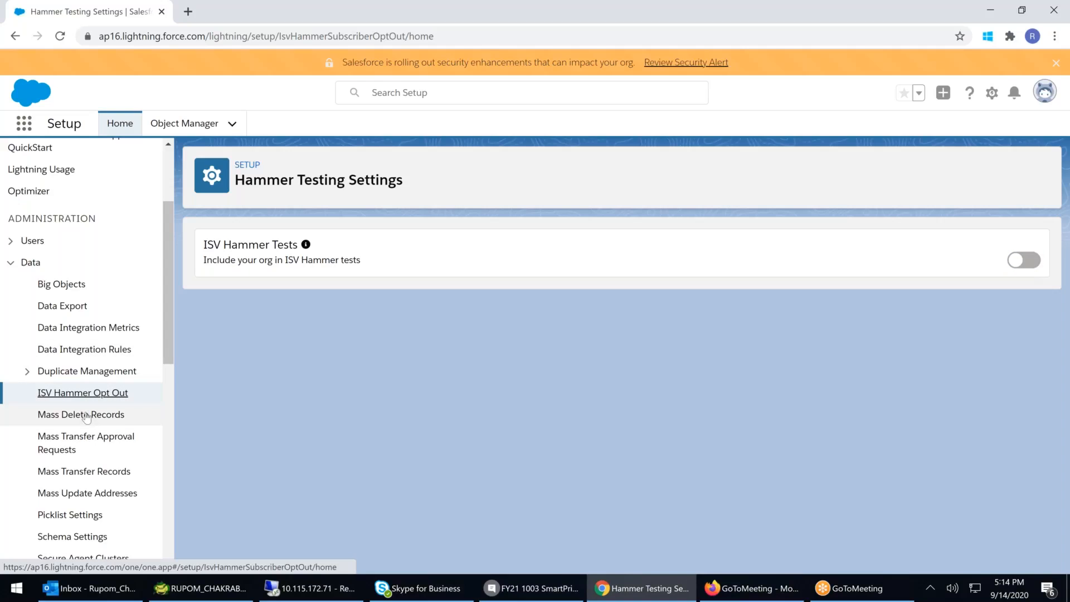
pyautogui.click(85, 415)
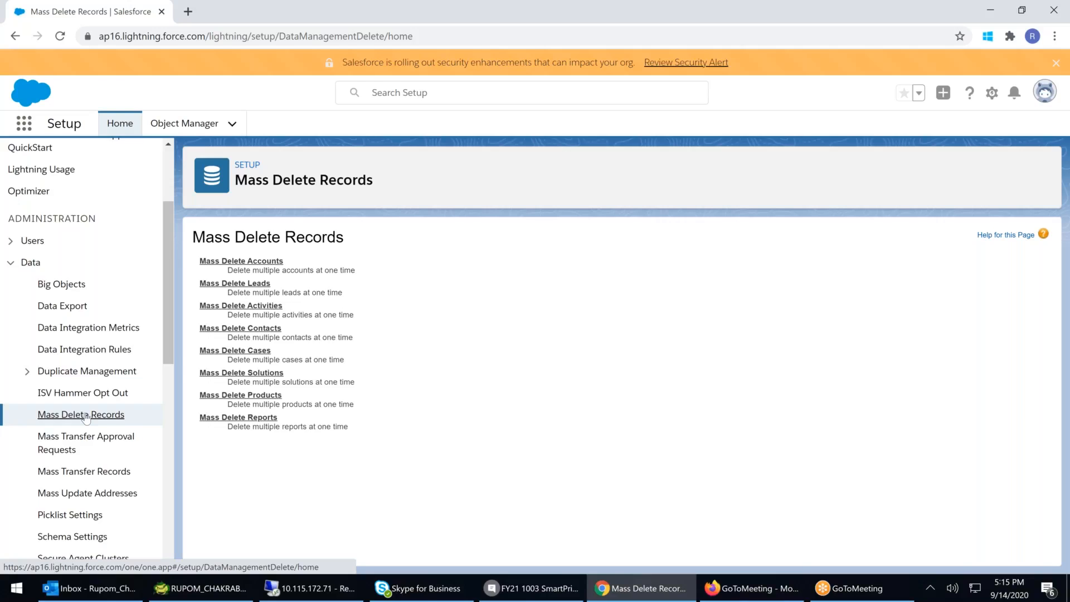
pyautogui.click(272, 262)
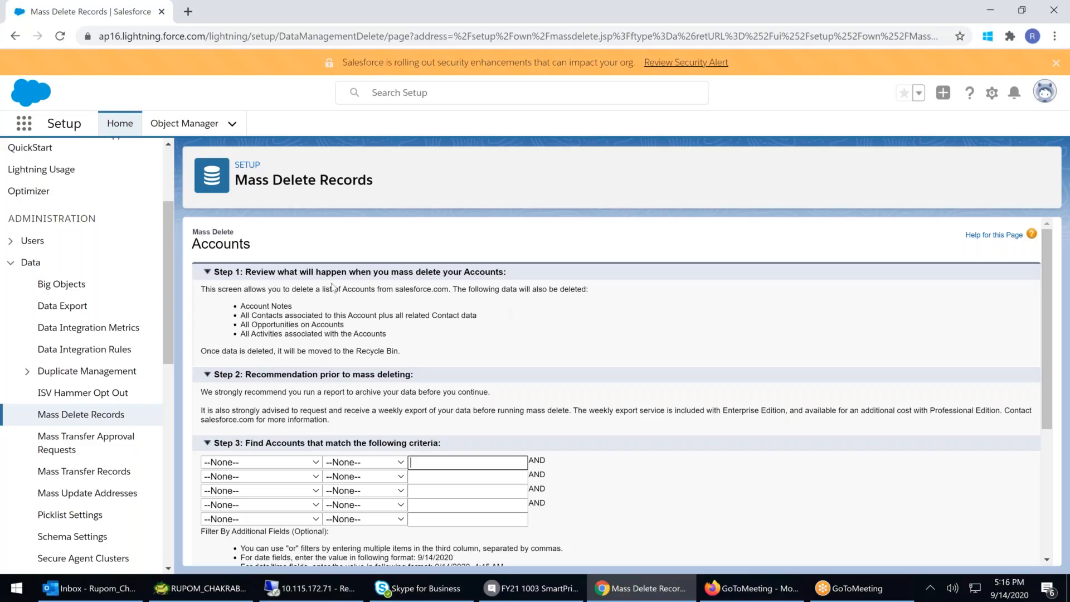
# - Read the summary of what data is deleted along with the accounts
pyautogui.moveTo(276, 309); pyautogui.dragTo(338, 323)
pyautogui.click(411, 326)
pyautogui.moveTo(245, 323); pyautogui.dragTo(357, 327)
pyautogui.moveTo(255, 333); pyautogui.dragTo(379, 336)
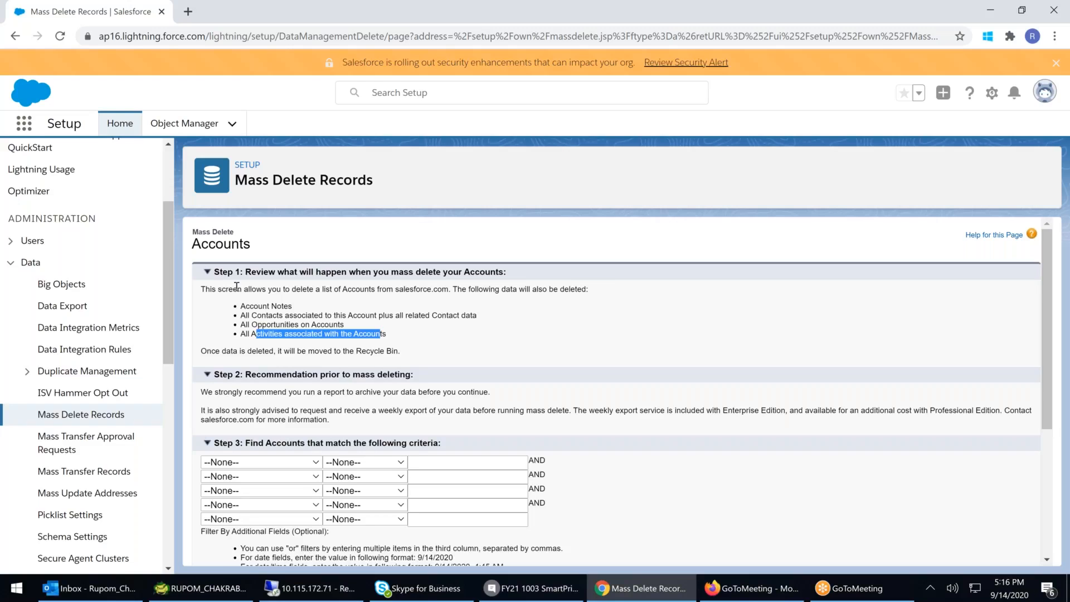
pyautogui.click(249, 403)
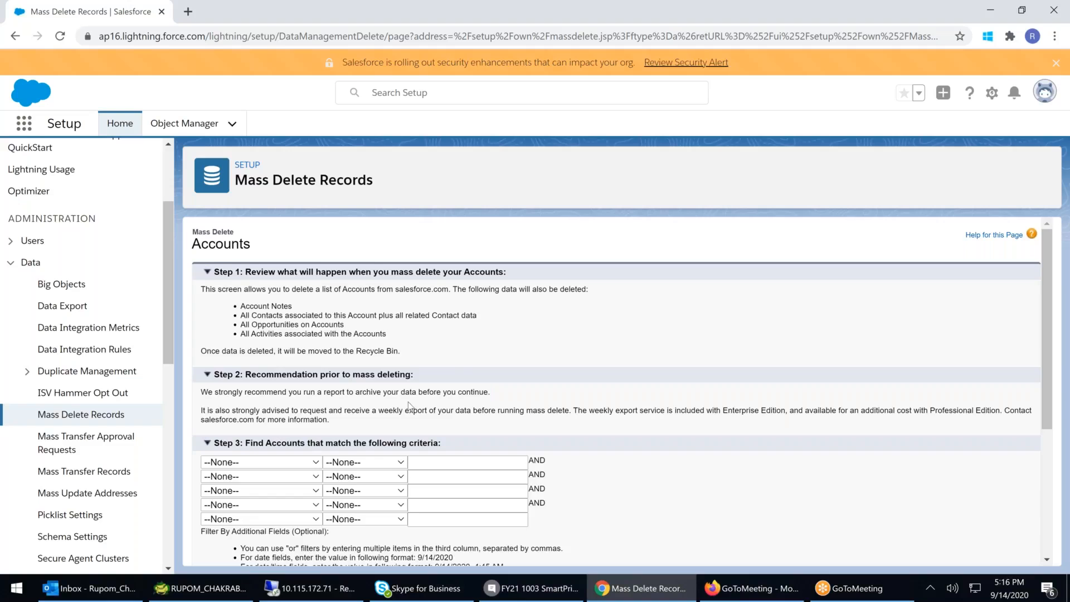
# - Search for accounts where Billing City contains A
pyautogui.scroll(-2, 408, 402)
pyautogui.click(260, 323)
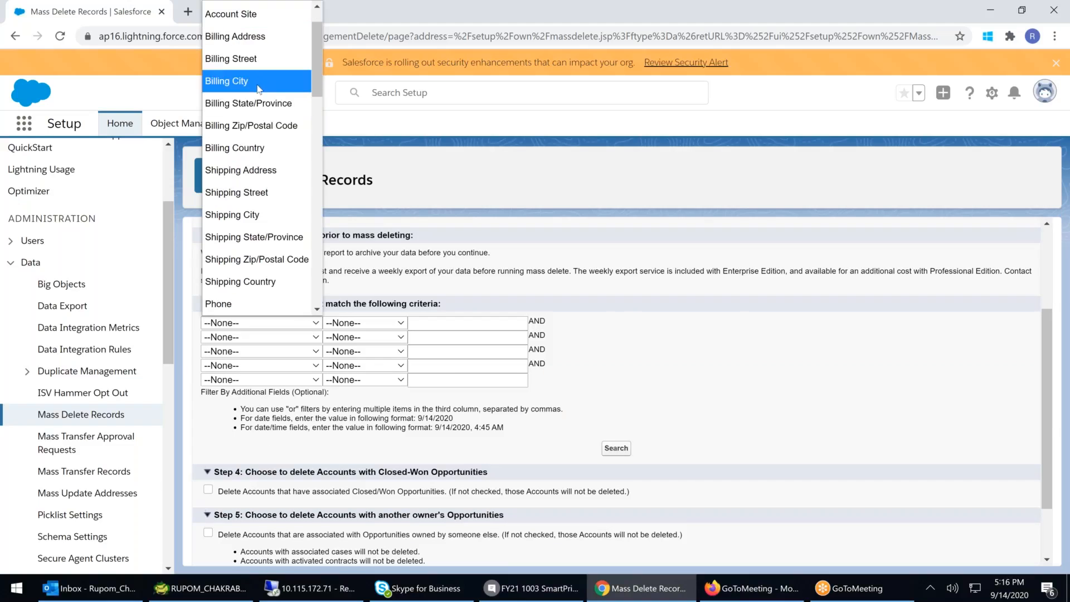
pyautogui.click(248, 81)
pyautogui.click(368, 327)
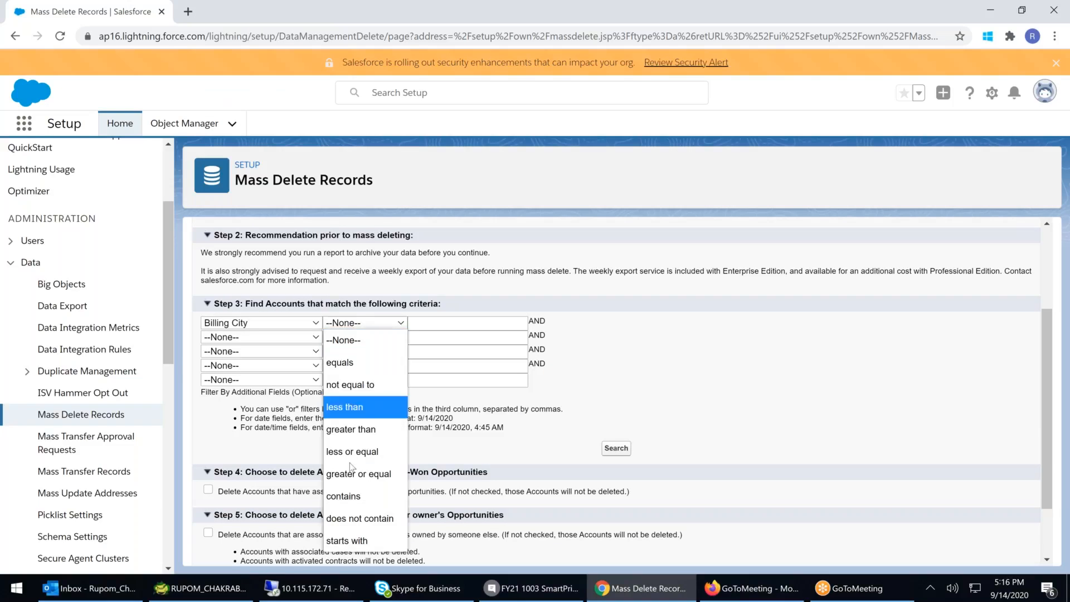
pyautogui.click(346, 495)
pyautogui.click(430, 323)
pyautogui.write('A')
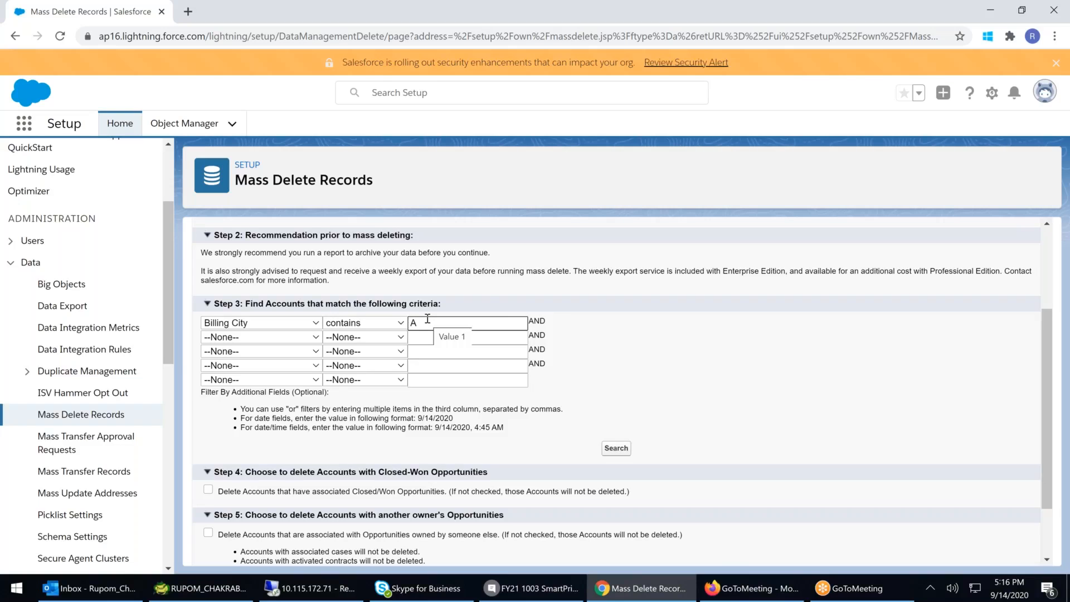
pyautogui.scroll(-2, 616, 370)
pyautogui.click(616, 369)
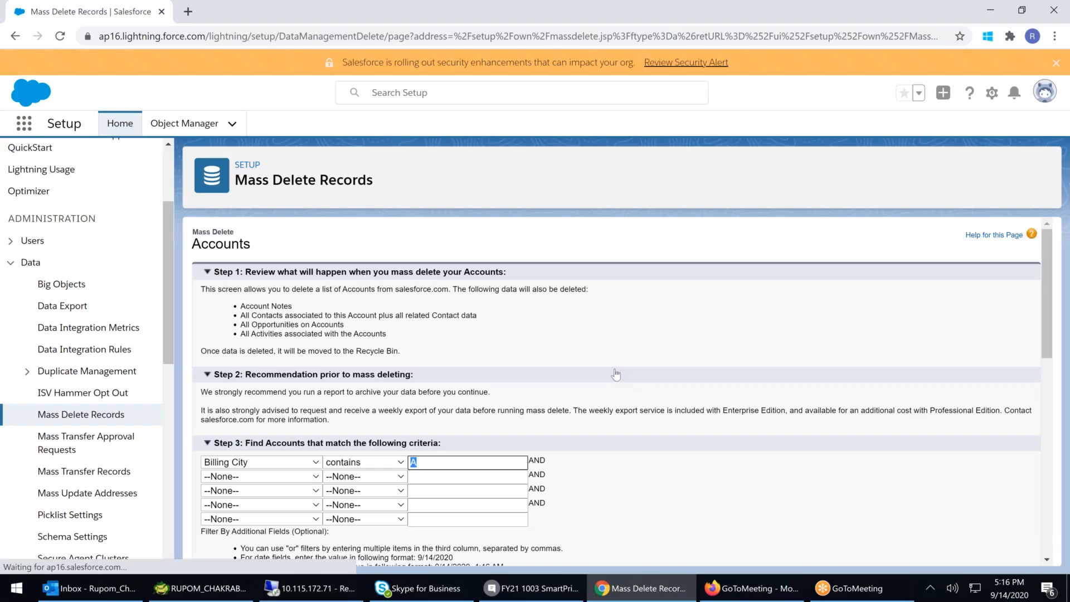
# - Rerun the account search and review the matching accounts list
pyautogui.scroll(-10, 613, 375)
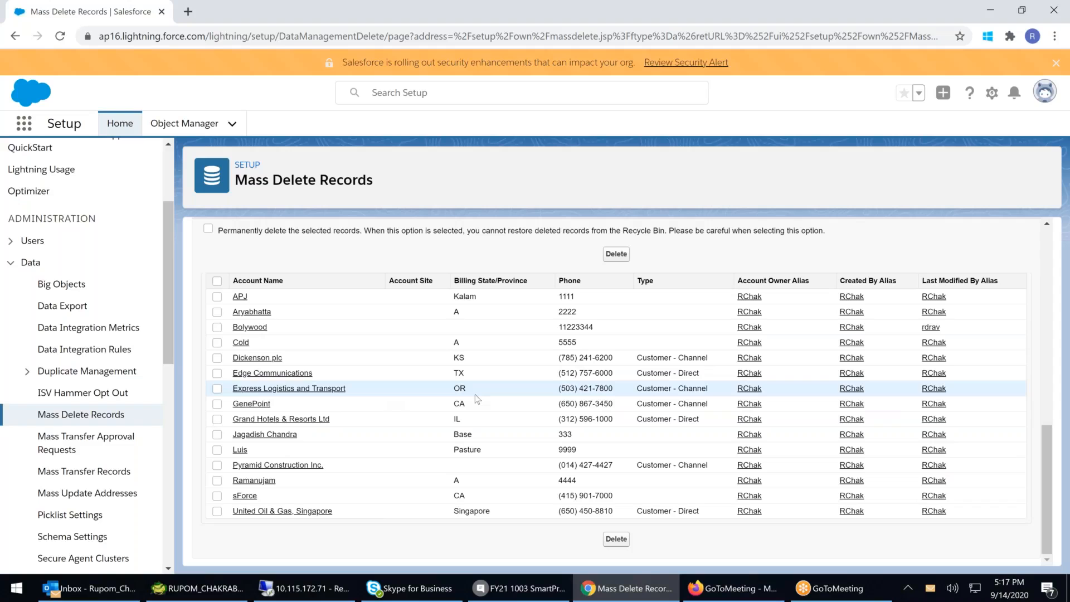
pyautogui.scroll(5, 404, 433)
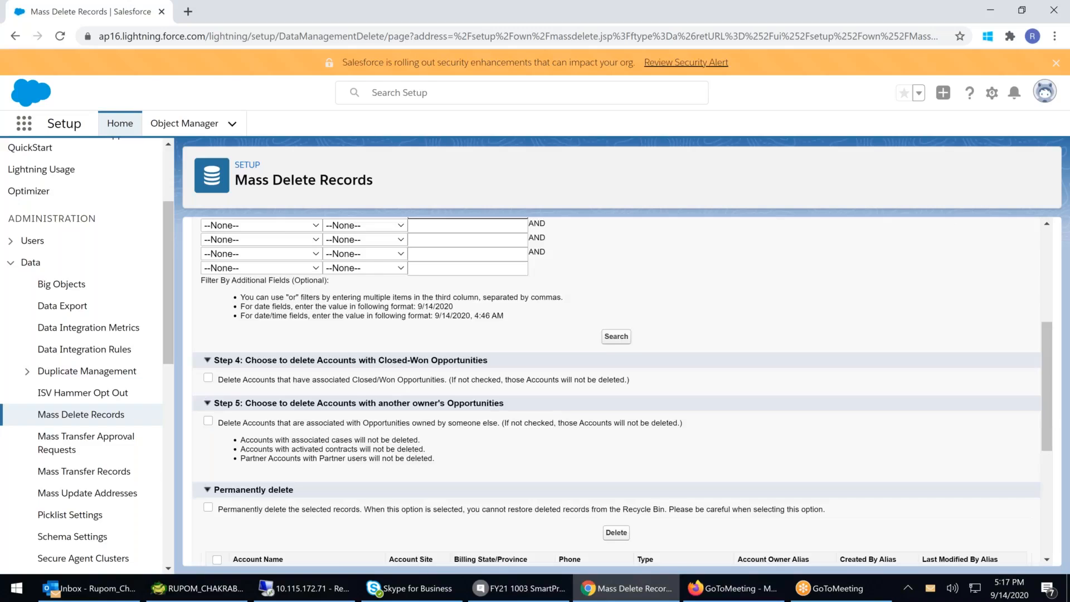
pyautogui.scroll(3, 318, 357)
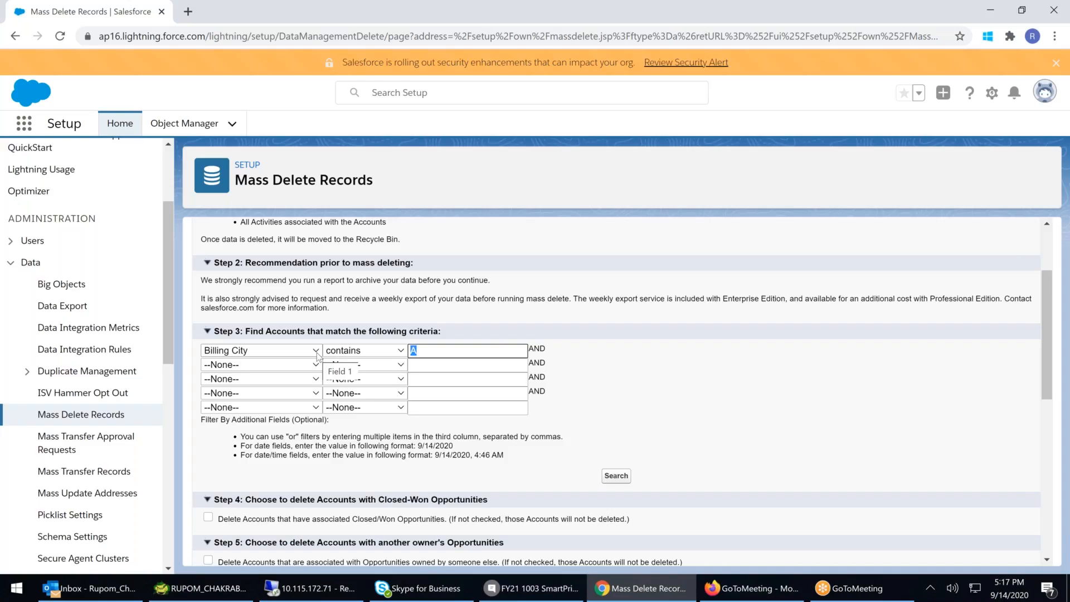
pyautogui.click(615, 475)
pyautogui.scroll(-5, 617, 449)
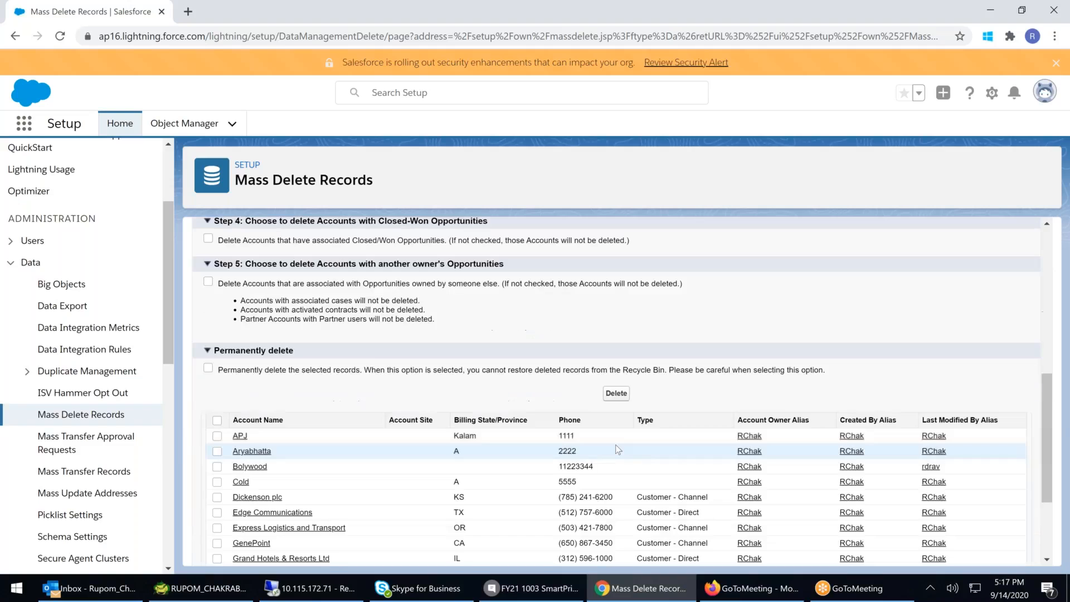
pyautogui.scroll(1, 618, 449)
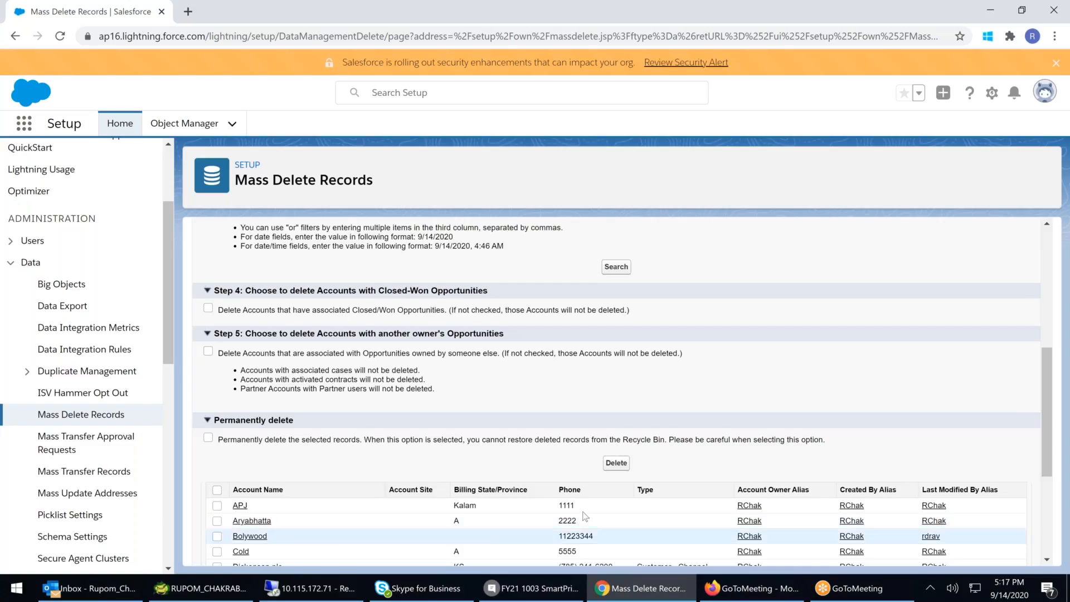
# - Allow deleting accounts with Closed-Won opportunities and with opportunities owned by someone else
pyautogui.click(208, 308)
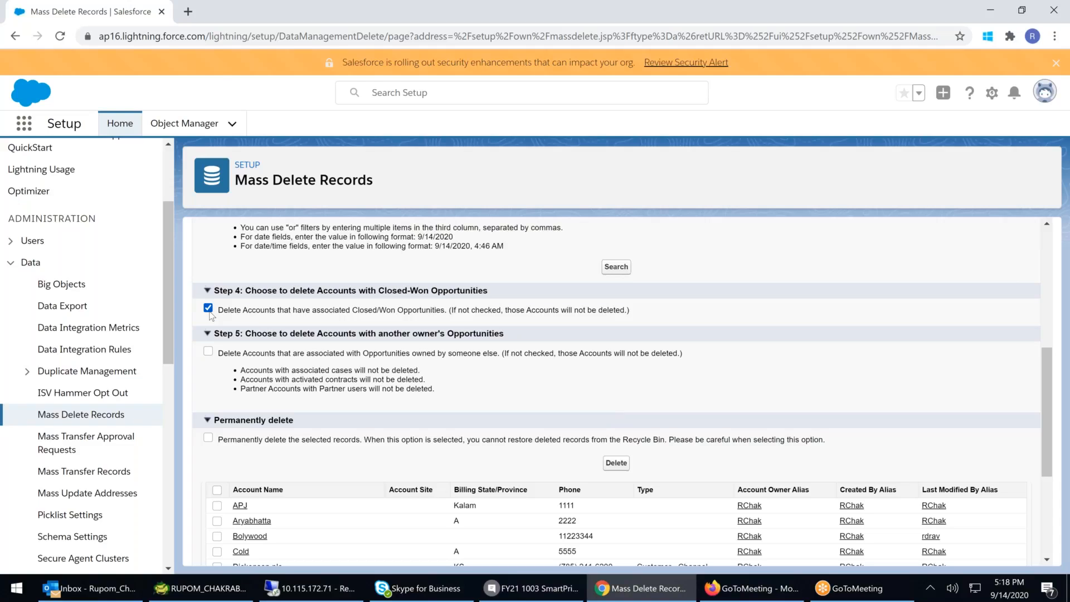
pyautogui.click(210, 354)
pyautogui.moveTo(254, 371); pyautogui.dragTo(396, 369)
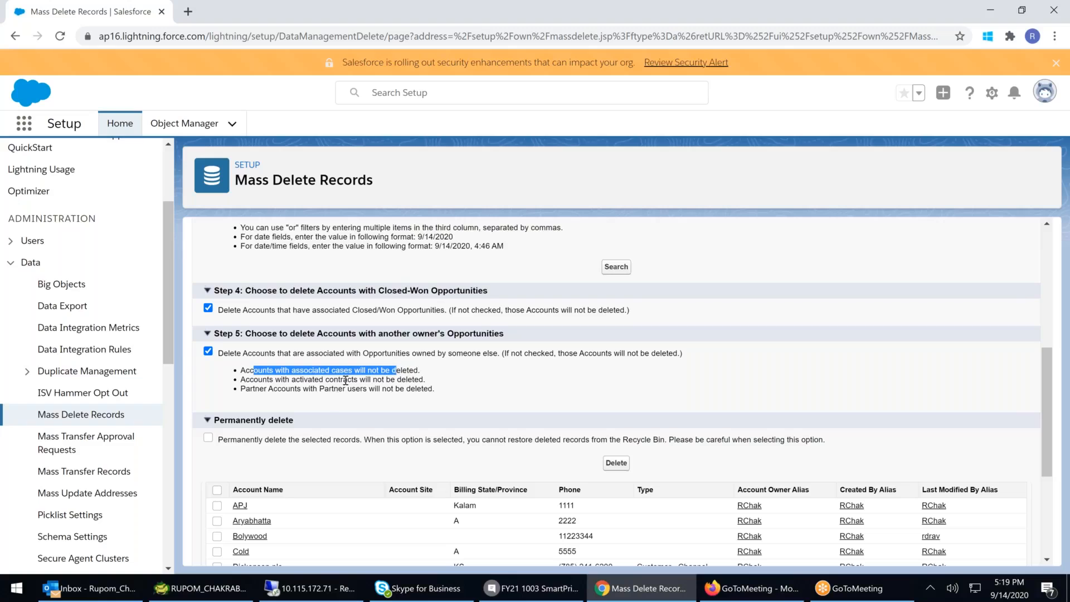
pyautogui.moveTo(323, 385); pyautogui.dragTo(385, 375)
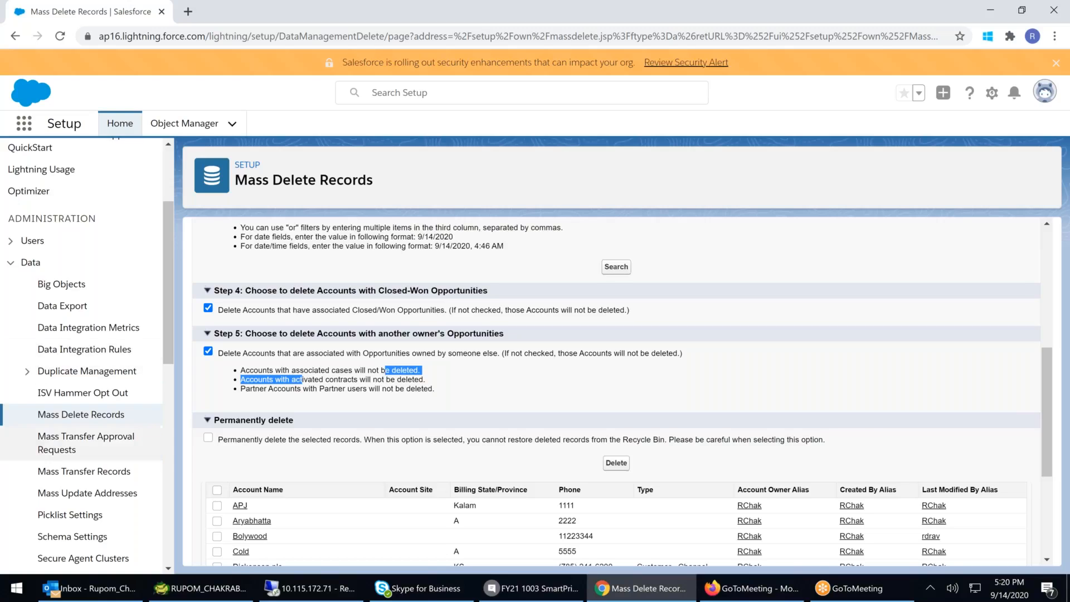
# - Enable permanent deletion of the selected records
pyautogui.click(209, 439)
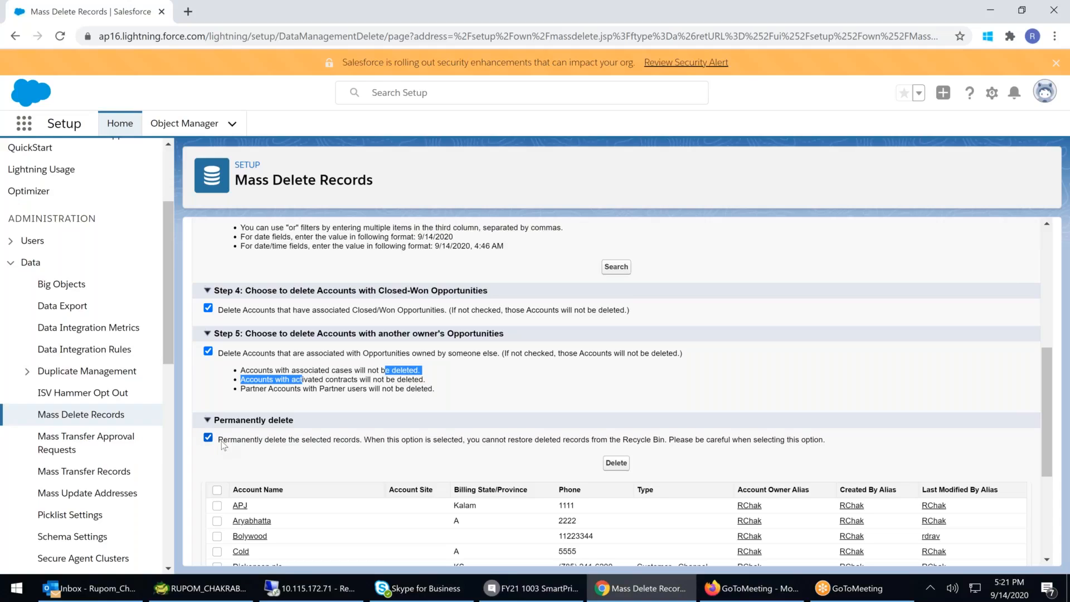
pyautogui.scroll(-2, 234, 534)
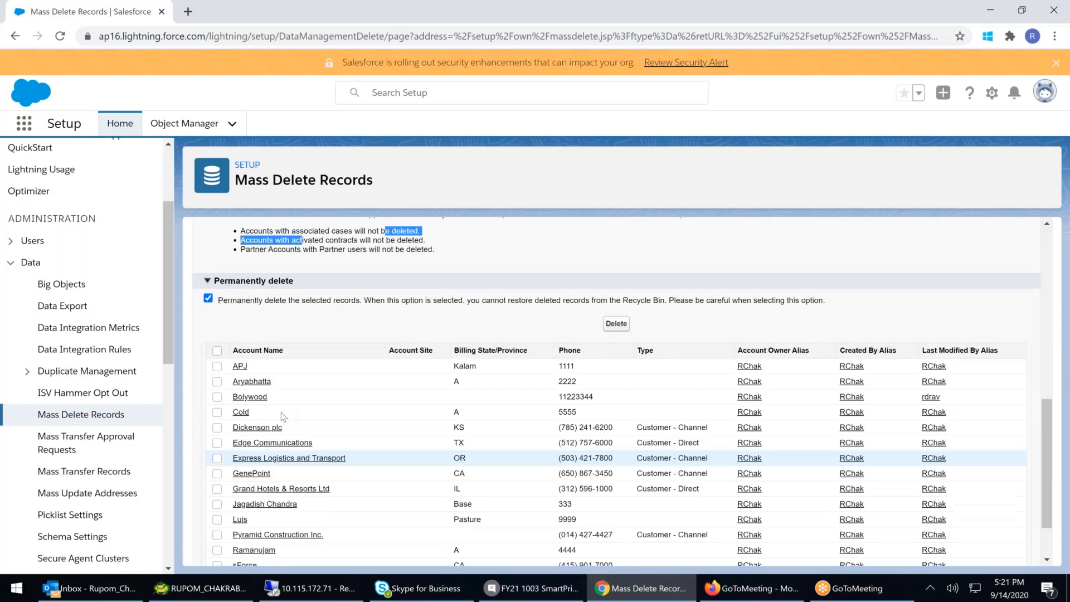
# - Select the APJ, Aryabhatta, Bolywood, Cold and Ramanujam accounts and delete them
pyautogui.click(217, 366)
pyautogui.click(217, 381)
pyautogui.click(217, 397)
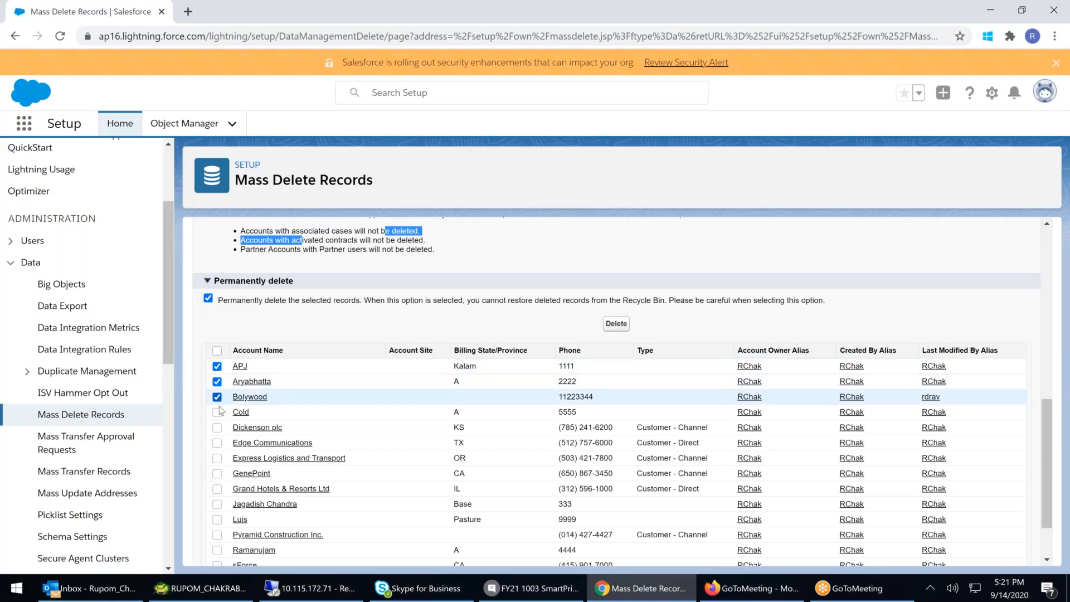
pyautogui.click(216, 413)
pyautogui.scroll(-1, 222, 440)
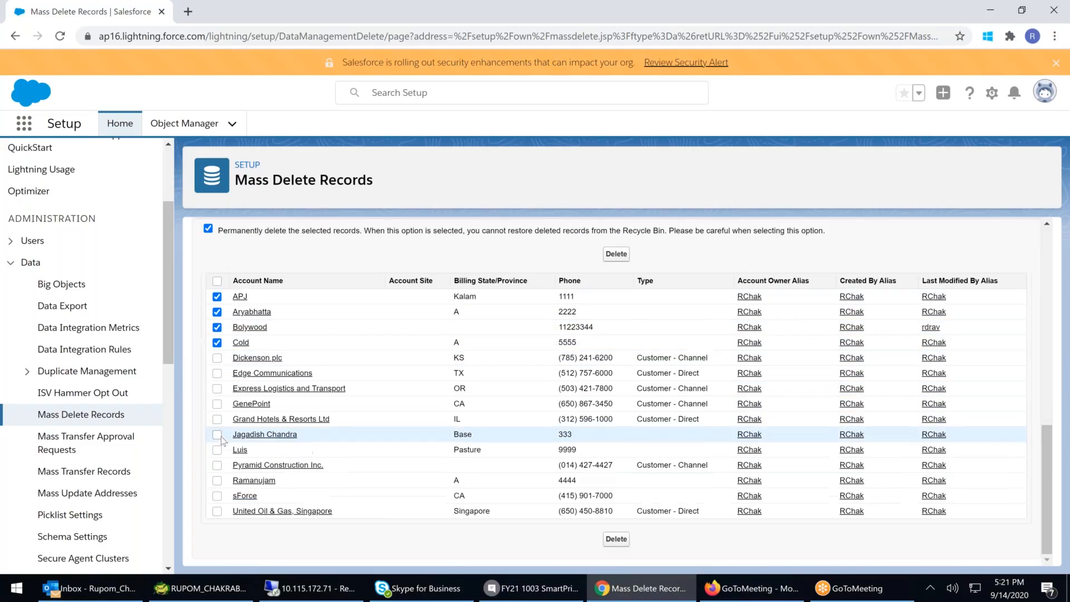
pyautogui.click(217, 480)
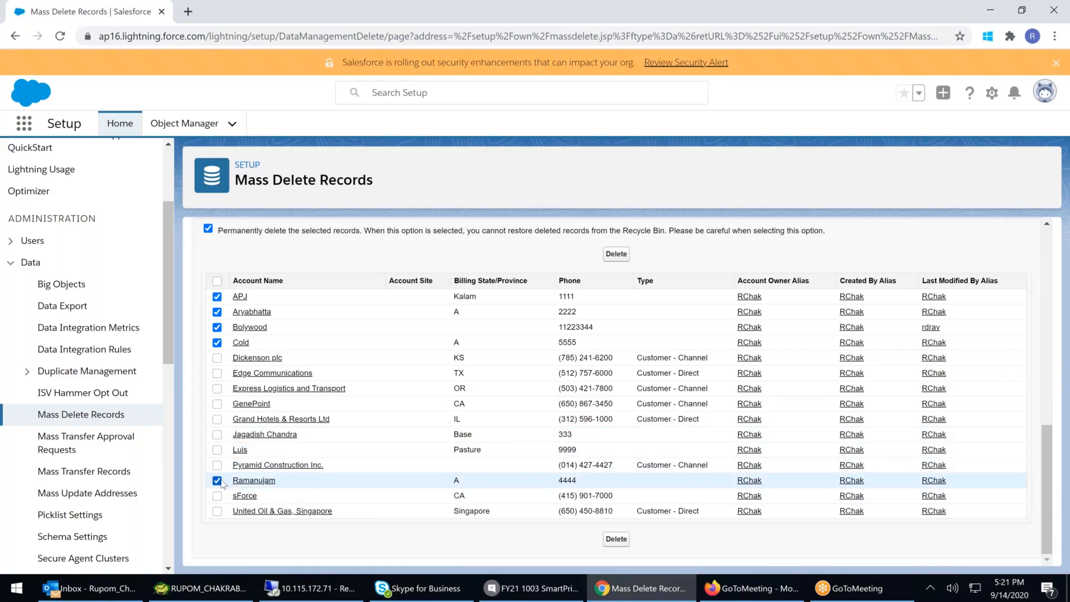
pyautogui.scroll(1, 645, 332)
pyautogui.click(617, 324)
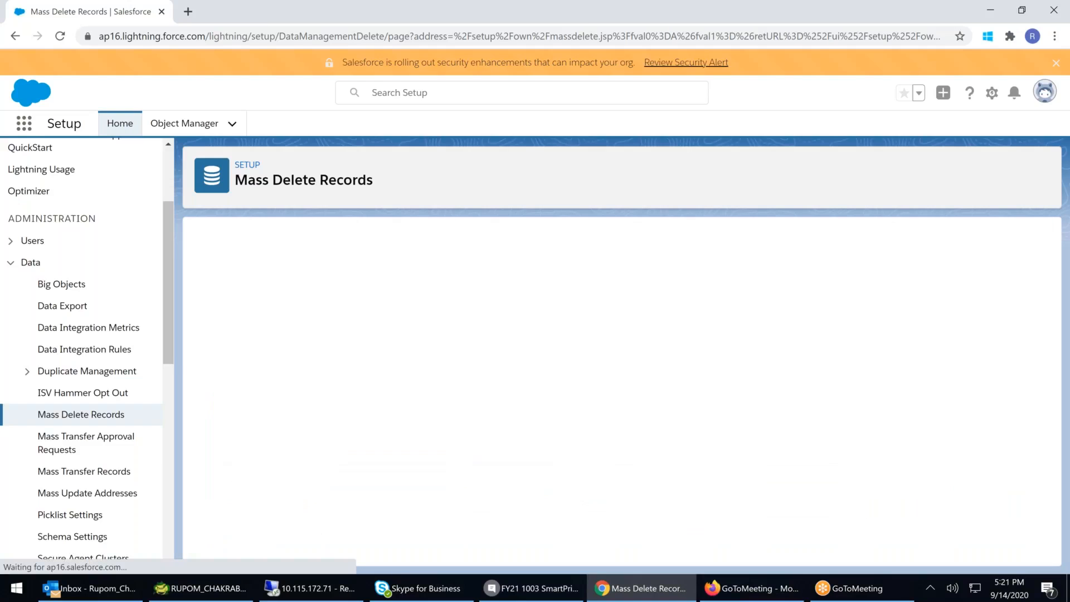
# - Try to delete one more account from the remaining search results
pyautogui.scroll(-5, 499, 524)
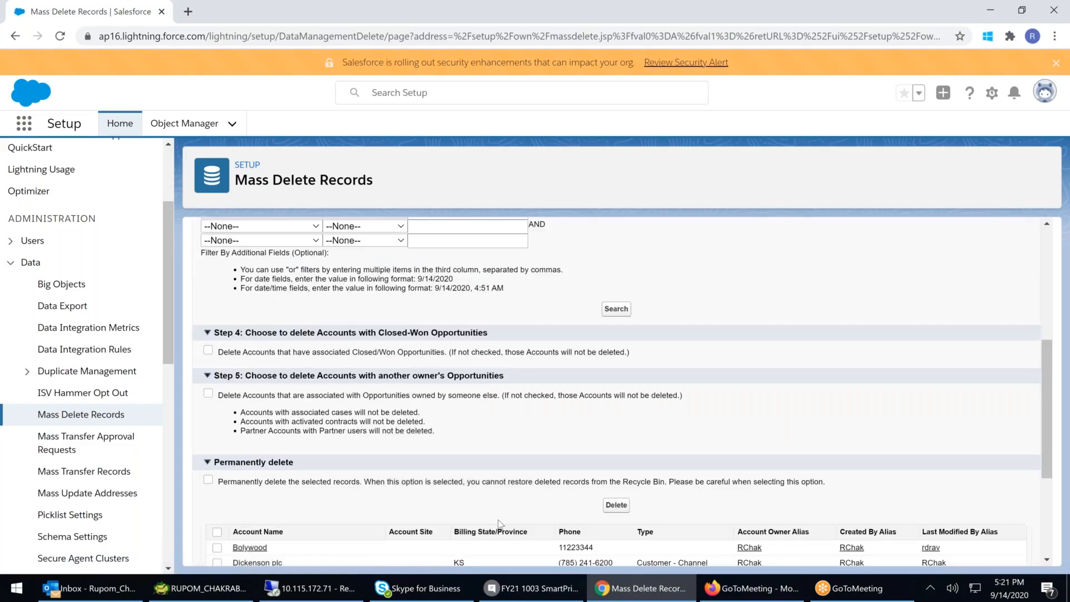
pyautogui.scroll(-3, 498, 524)
pyautogui.click(217, 358)
pyautogui.click(616, 316)
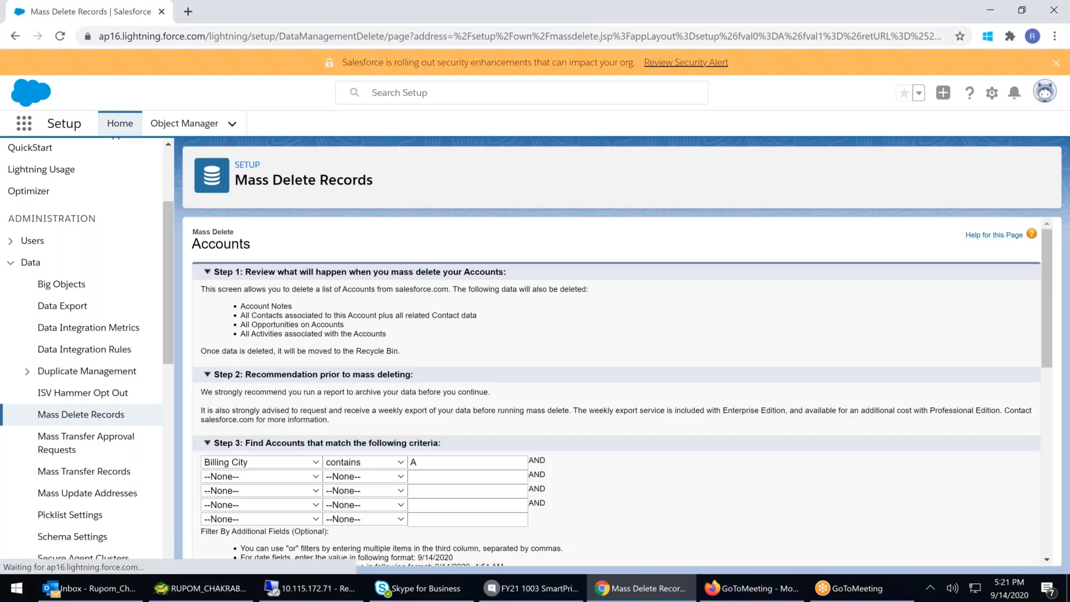
pyautogui.scroll(-7, 625, 333)
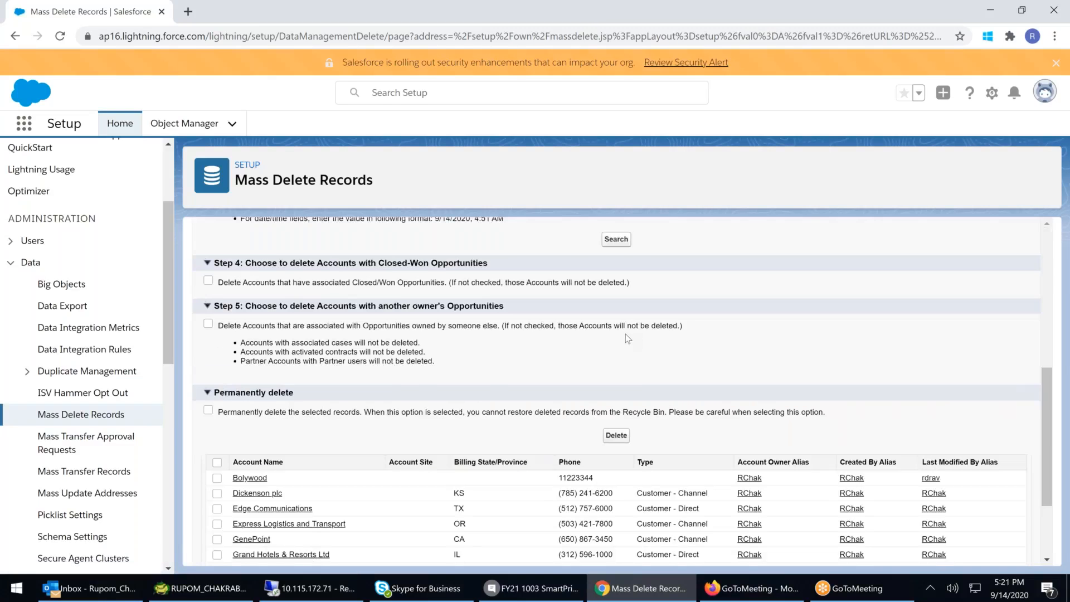
# - Try to delete the Bolywood account from the search results
pyautogui.scroll(-1, 252, 411)
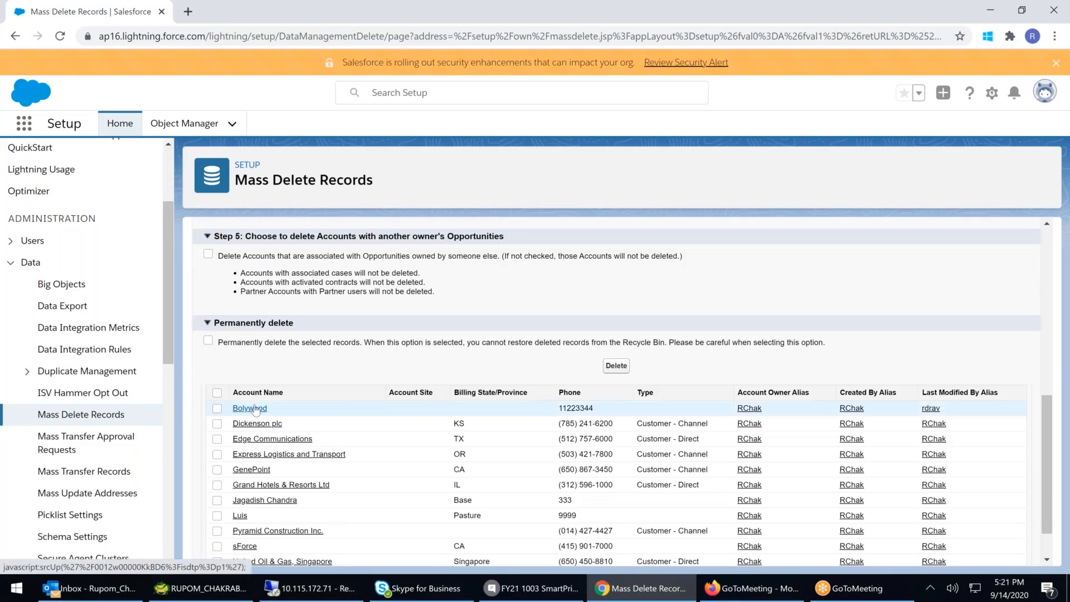
pyautogui.click(217, 409)
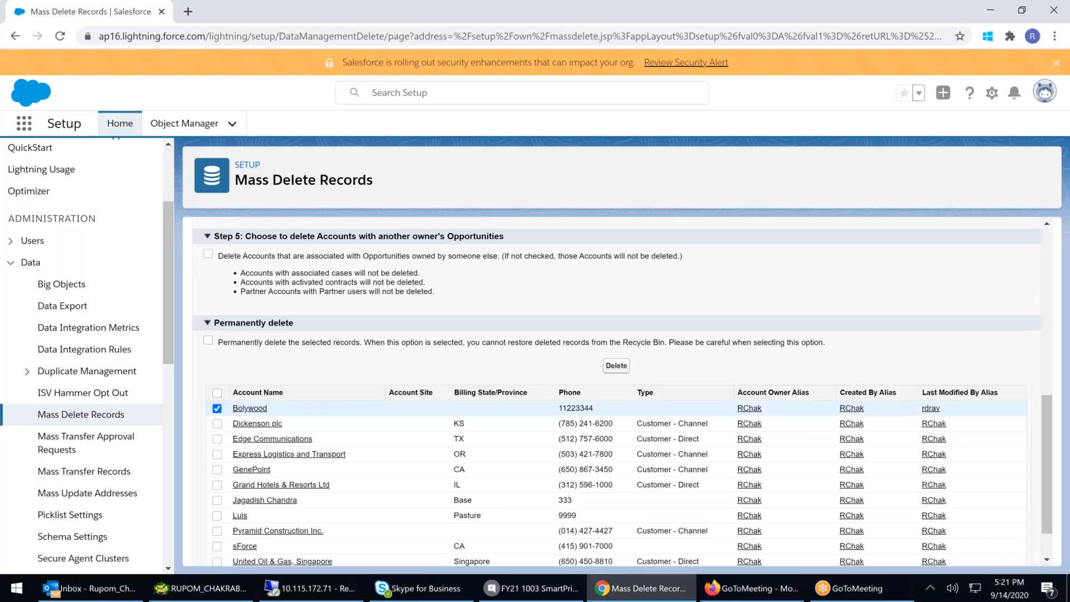
pyautogui.click(624, 369)
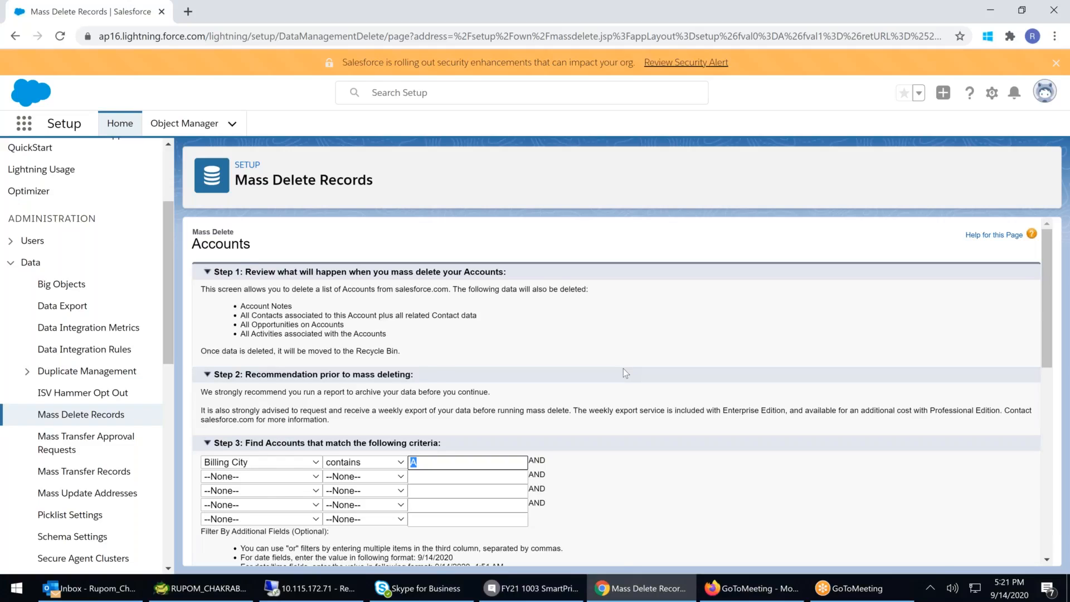
# - Open the Mass Transfer Approval Requests page
pyautogui.scroll(-6, 623, 368)
pyautogui.scroll(-3, 622, 369)
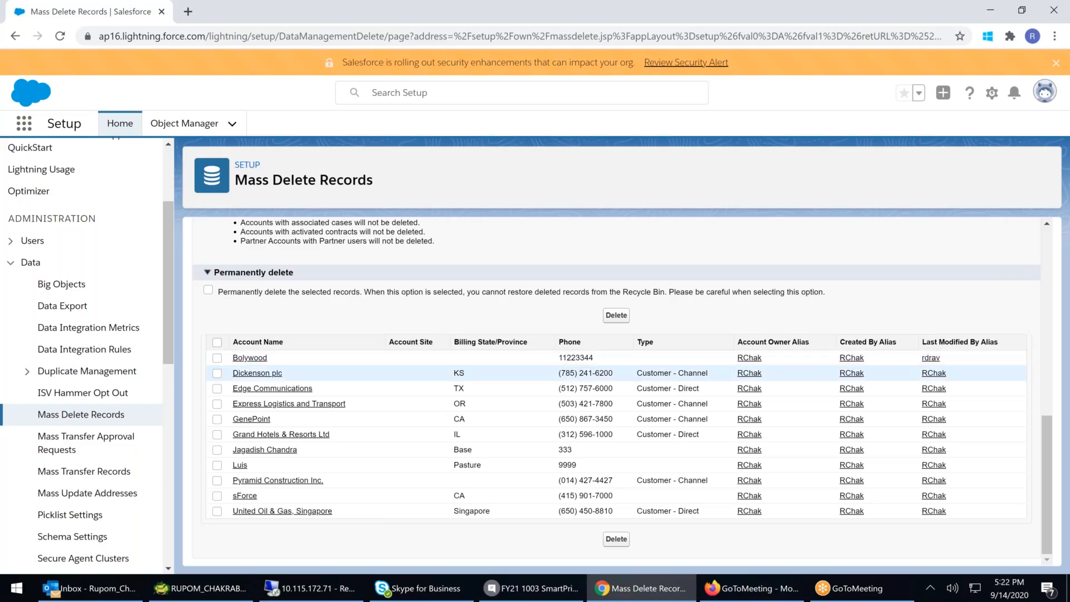
pyautogui.click(83, 419)
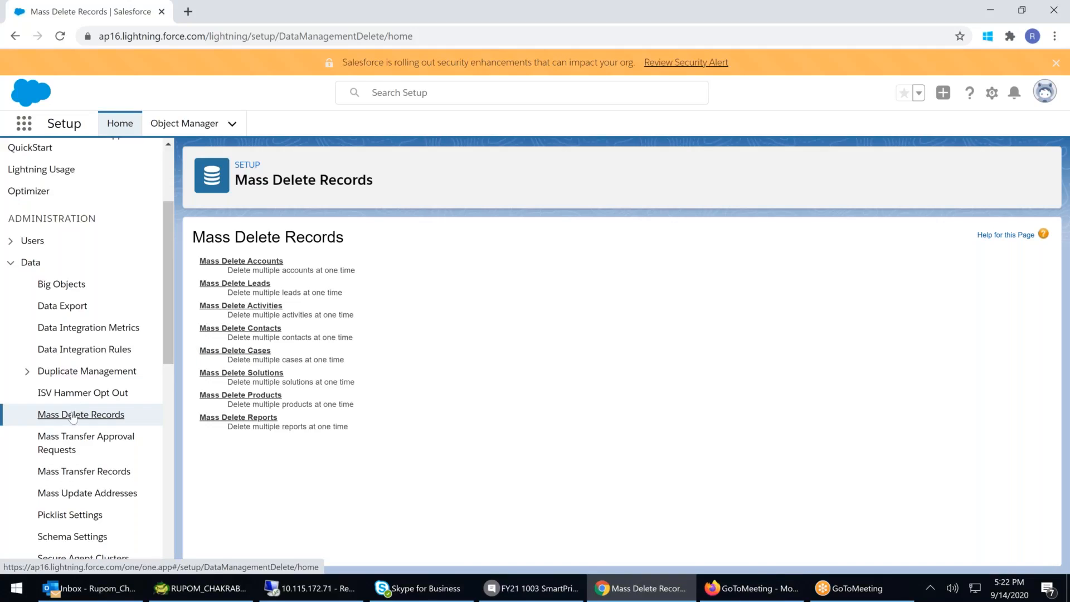
pyautogui.click(77, 439)
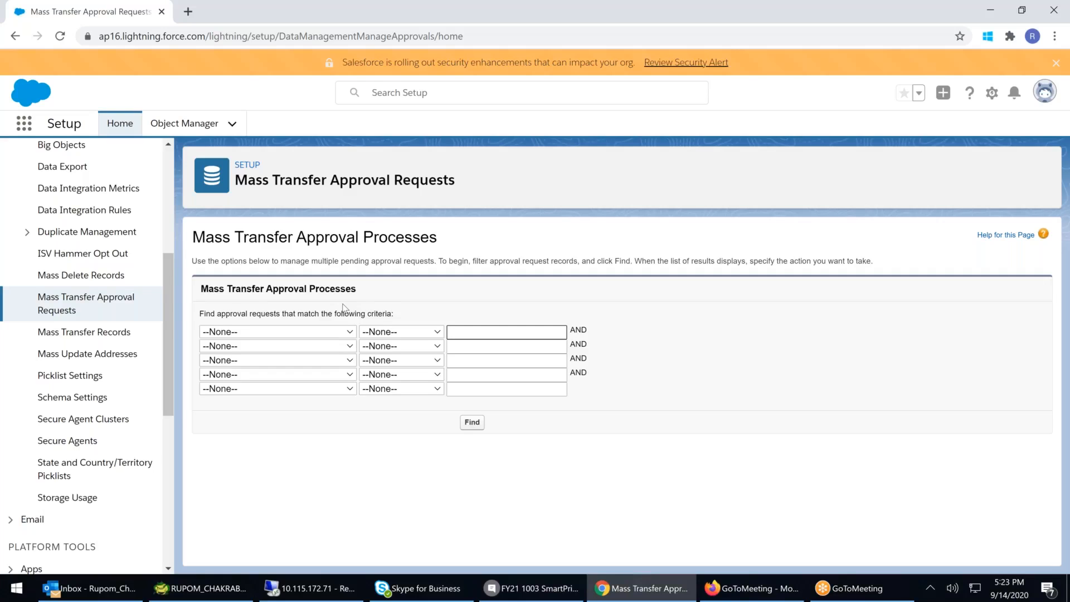
# - Find approval requests whose Current Approver contains the approver's name
pyautogui.click(238, 333)
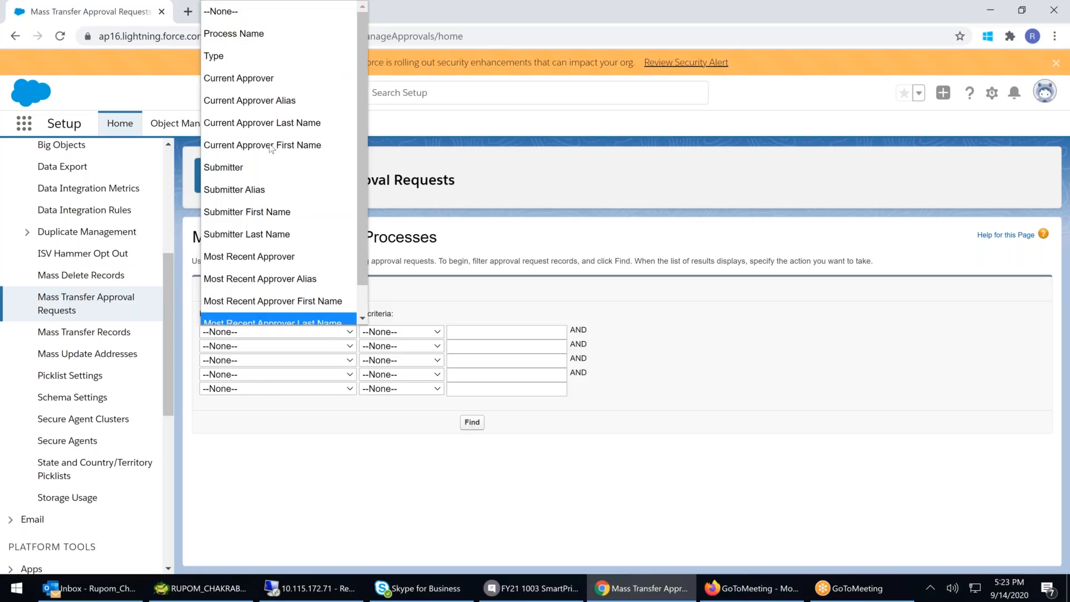
pyautogui.click(249, 68)
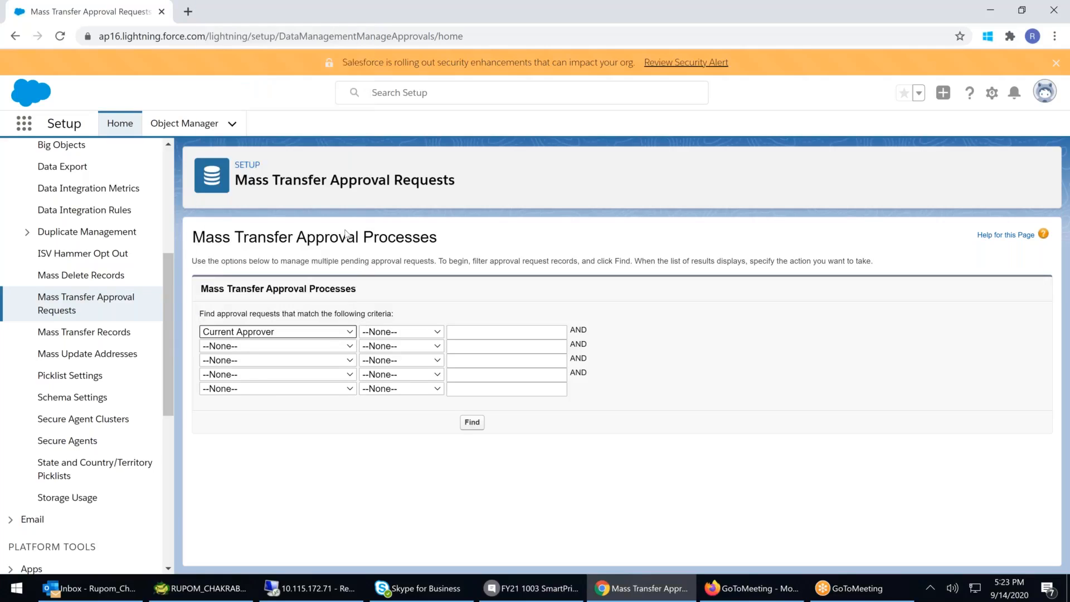
pyautogui.click(403, 333)
pyautogui.click(397, 137)
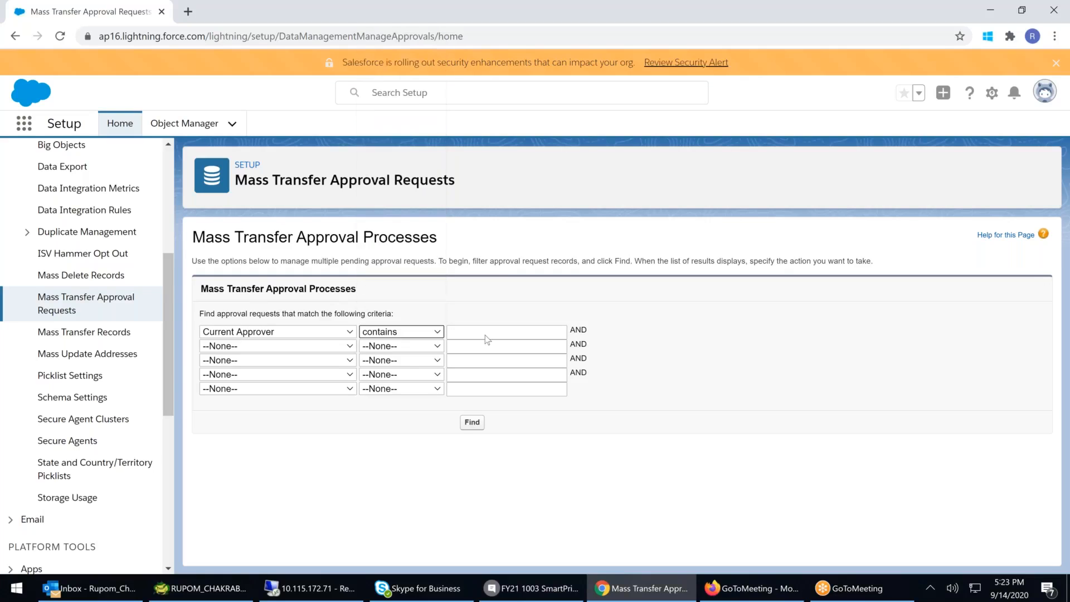
pyautogui.click(471, 332)
pyautogui.write('rUPOM')
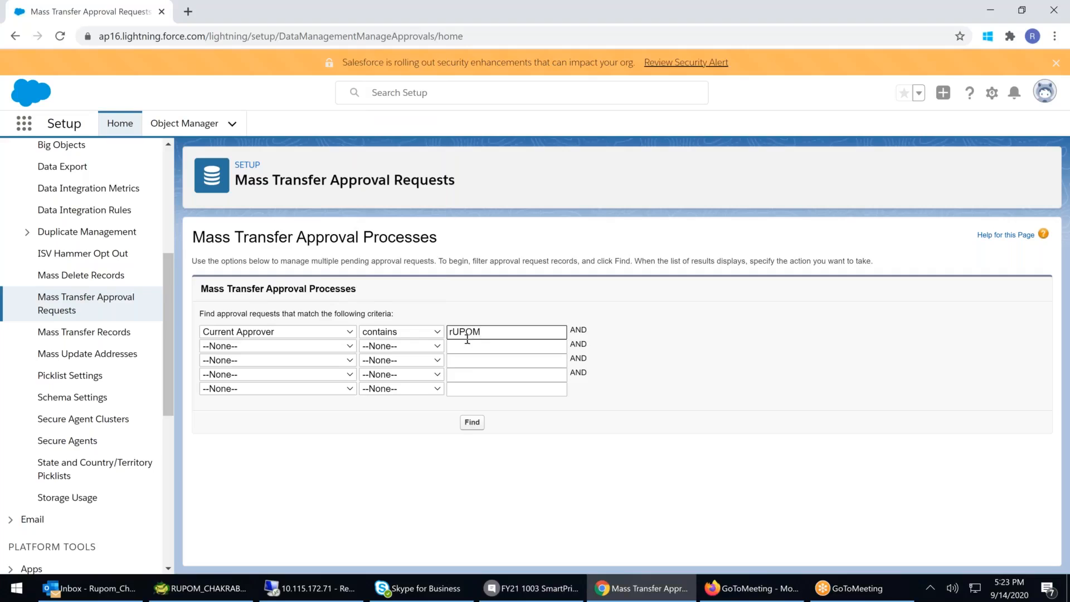
pyautogui.click(471, 422)
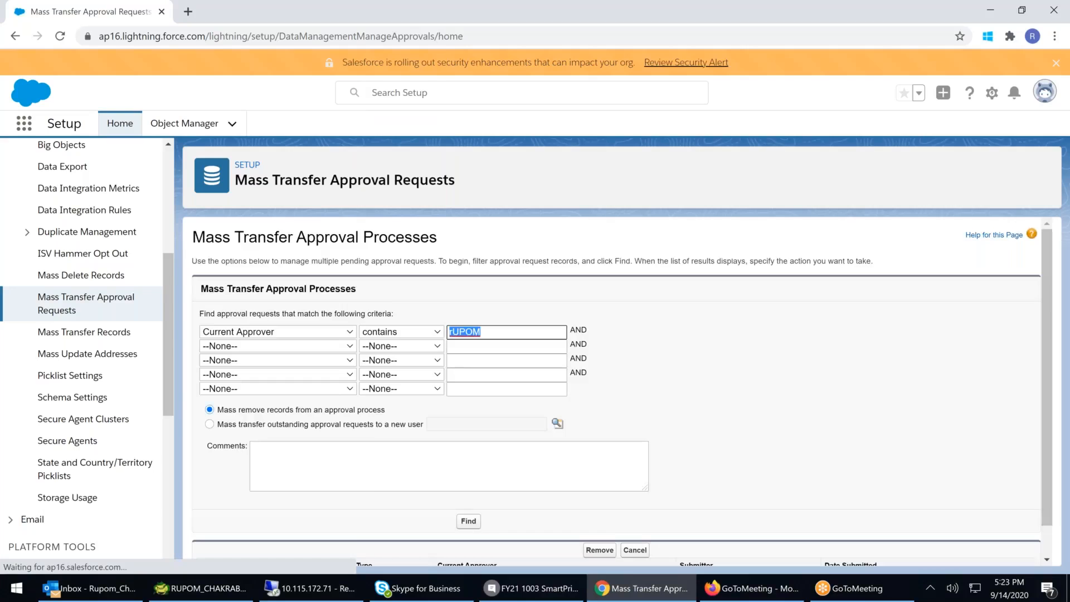
# - Choose to mass transfer outstanding approval requests to a new user picked from the user lookup
pyautogui.click(222, 427)
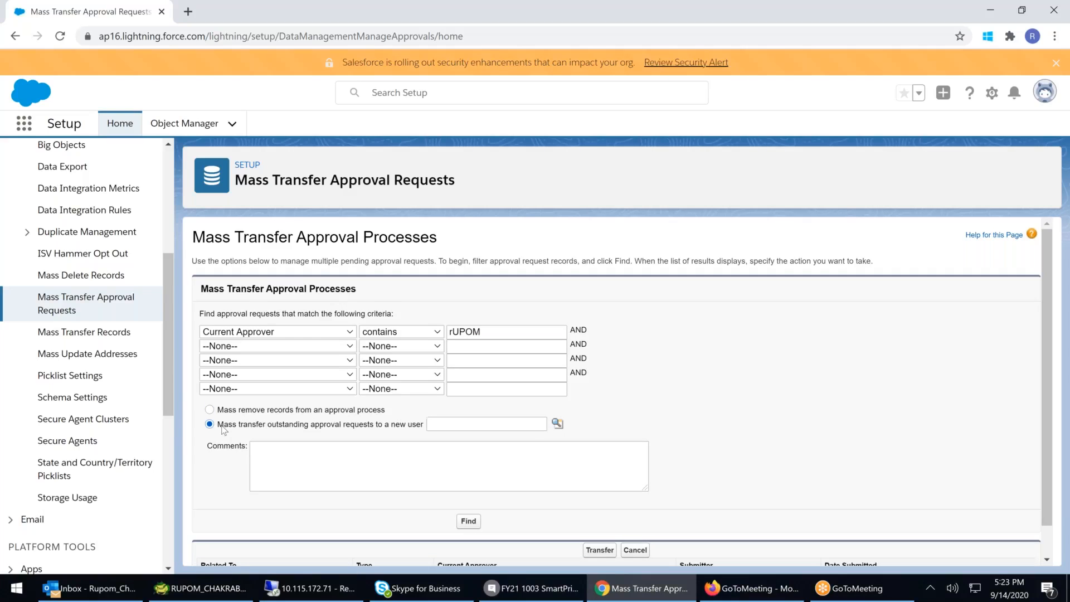
pyautogui.click(557, 424)
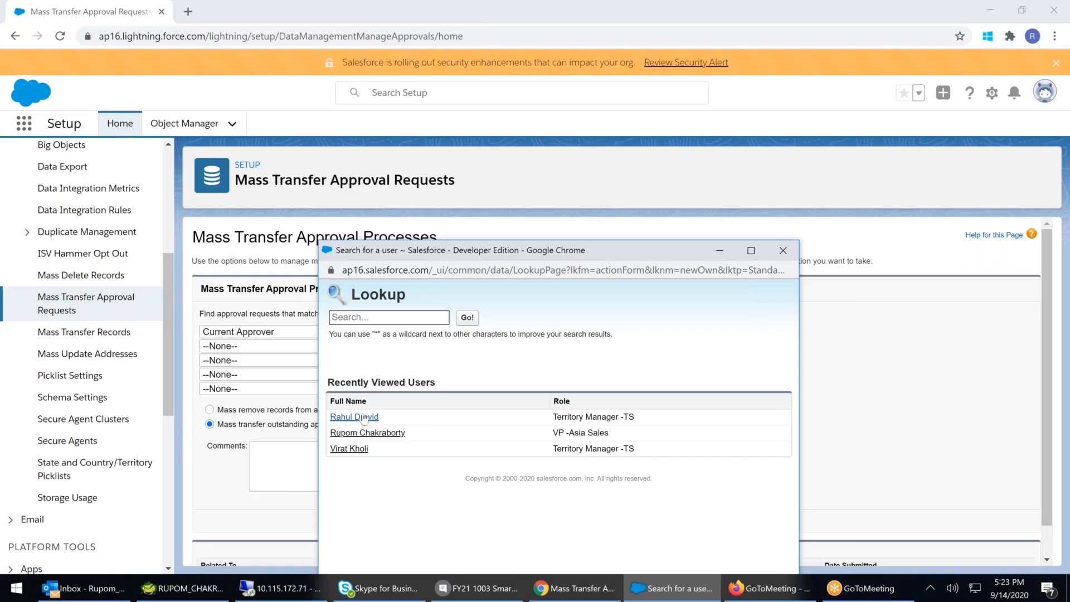
pyautogui.click(361, 417)
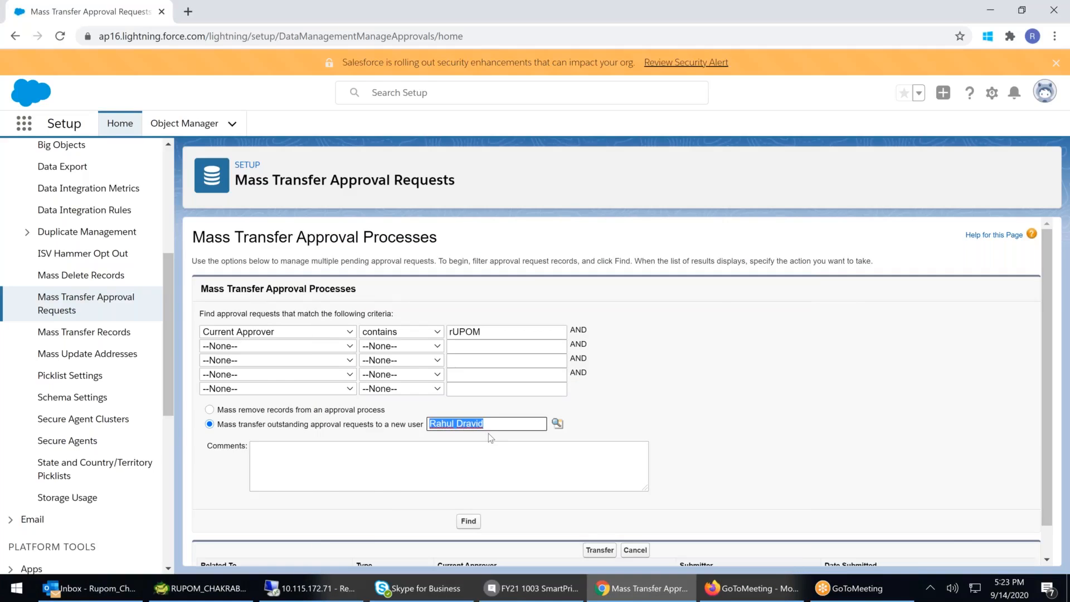
# - Add a comment saying the approver is on leave and run Find again
pyautogui.scroll(-1, 488, 433)
pyautogui.click(407, 440)
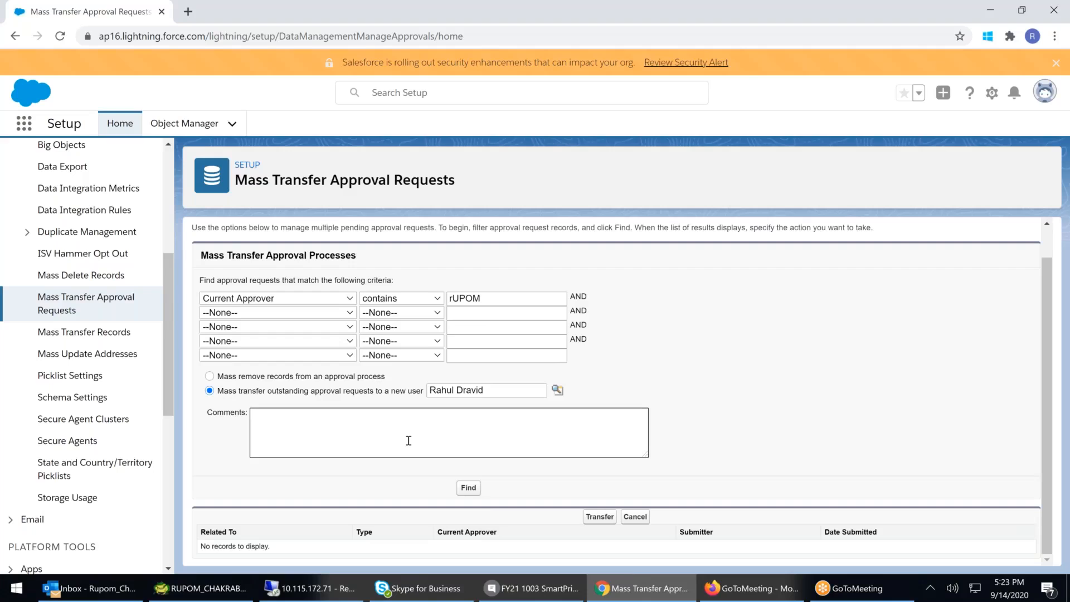
pyautogui.write('aS')
pyautogui.press('BackSpace')
pyautogui.press('BackSpace')
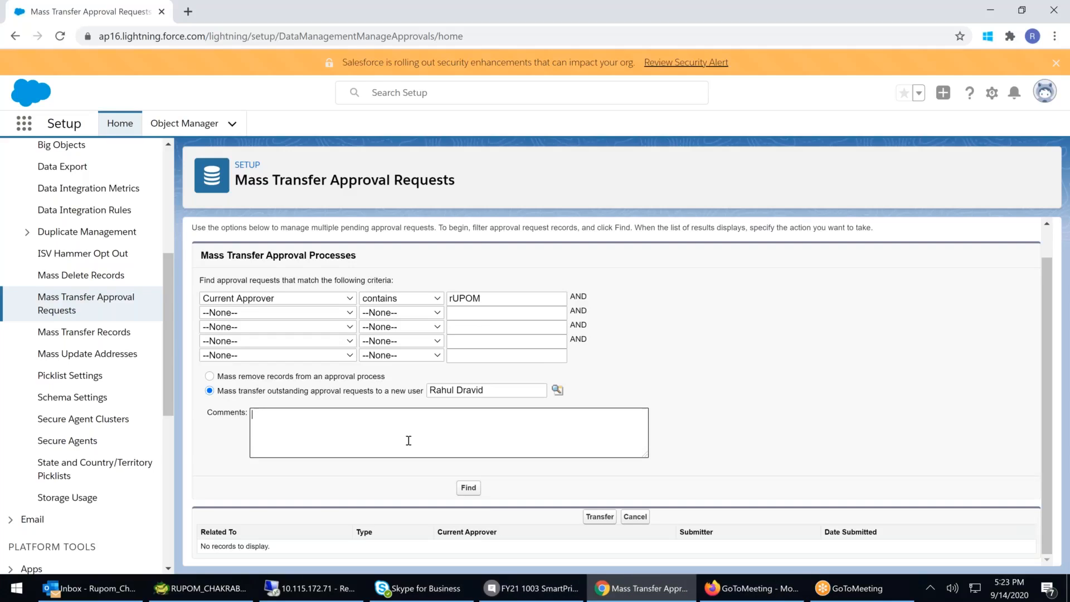
pyautogui.write('as Rupom on Leave')
pyautogui.click(464, 490)
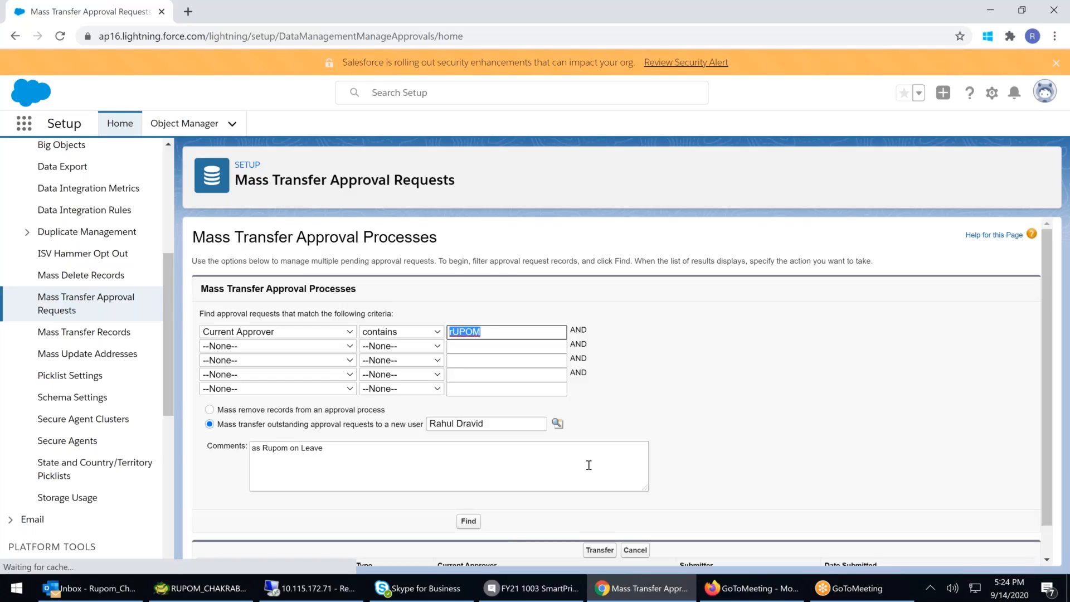
# - Open Mass Delete Accounts and enable permanent deletion of selected records
pyautogui.scroll(-1, 589, 465)
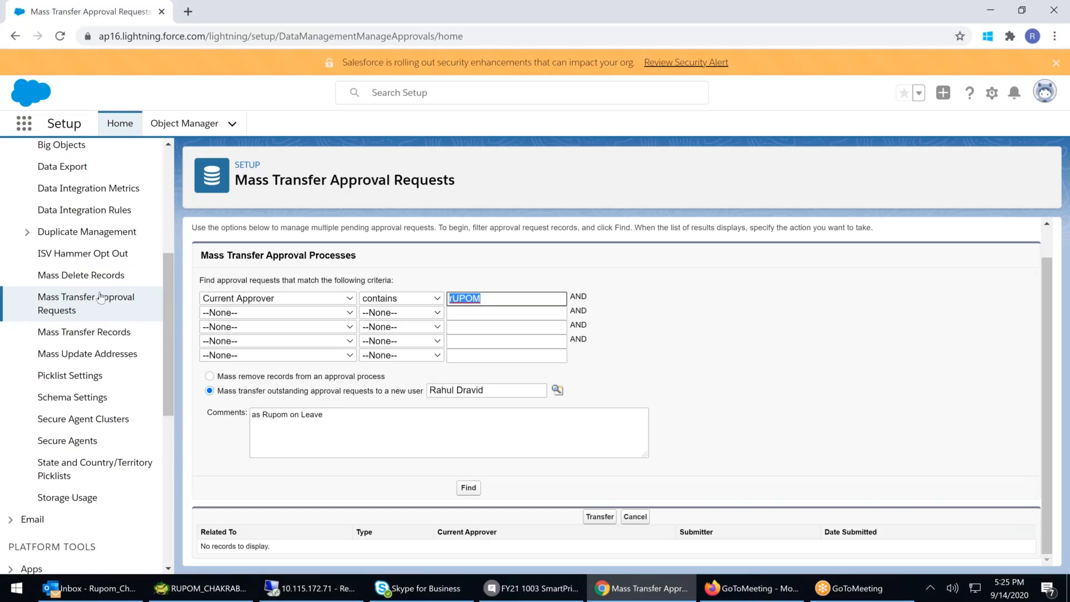
pyautogui.click(110, 277)
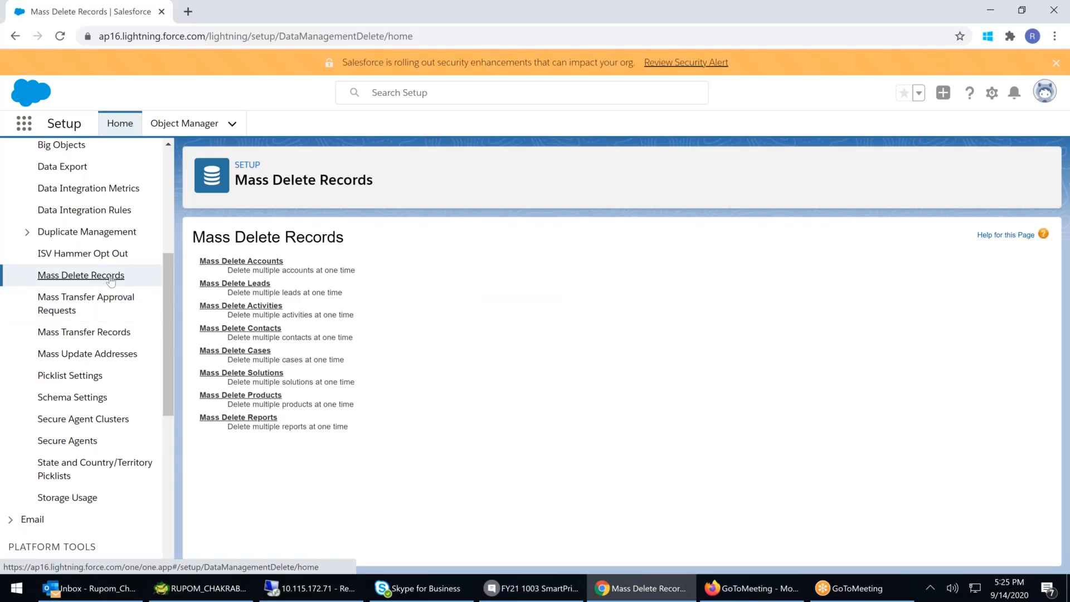
pyautogui.click(245, 261)
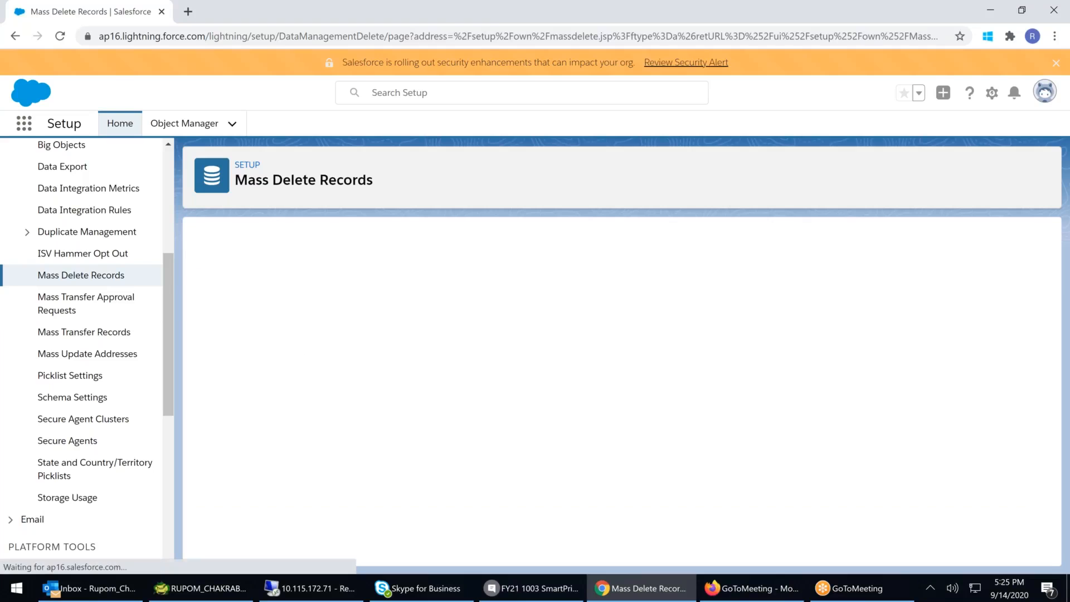
pyautogui.scroll(-3, 286, 495)
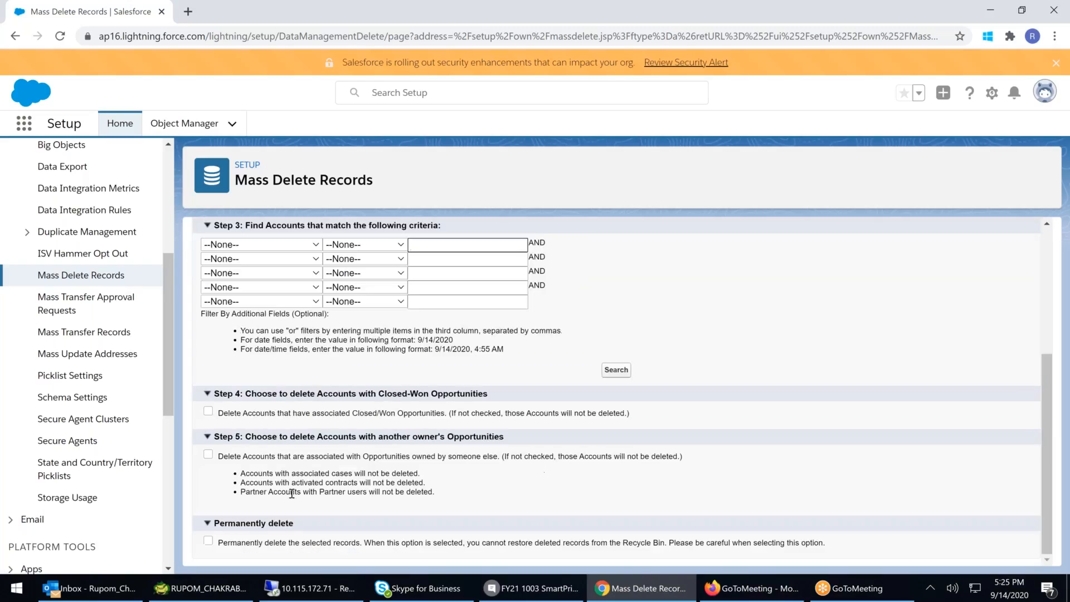
pyautogui.click(208, 540)
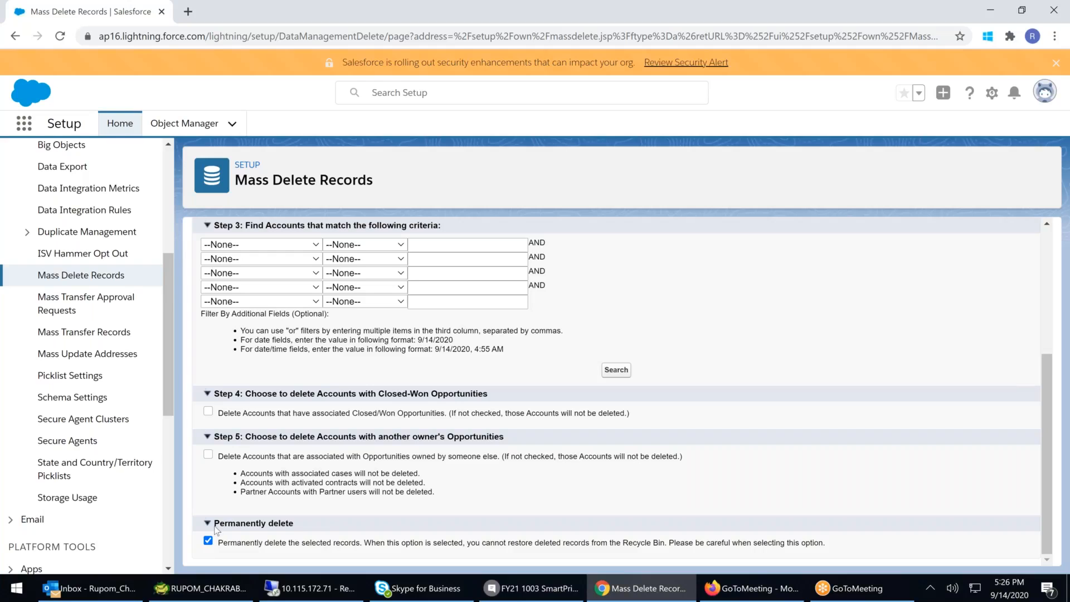
# - Open the Mass Transfer Leads page from Mass Transfer Records
pyautogui.click(118, 305)
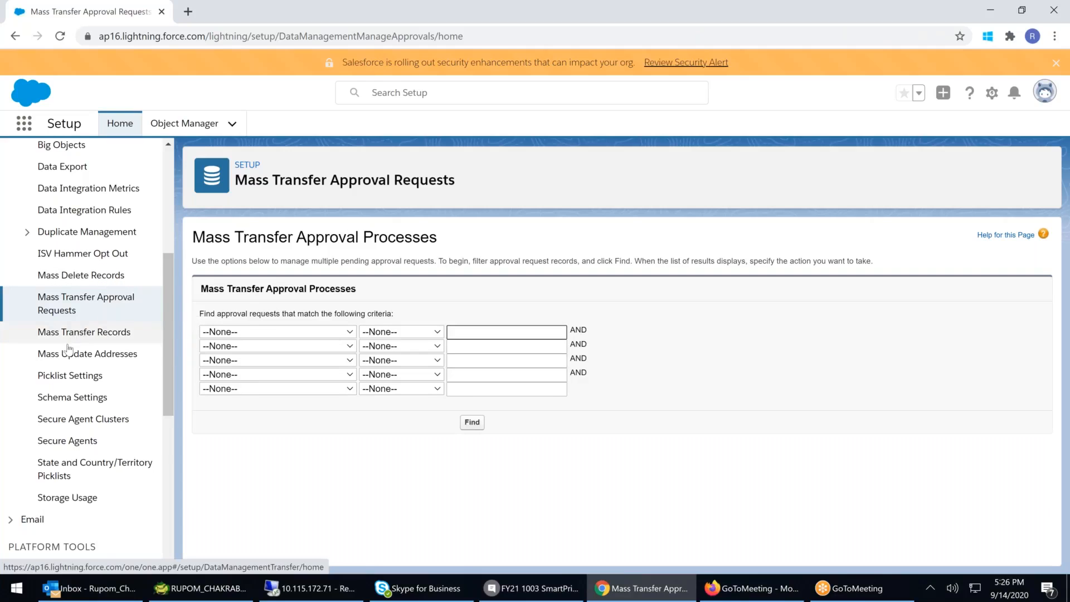
pyautogui.click(83, 332)
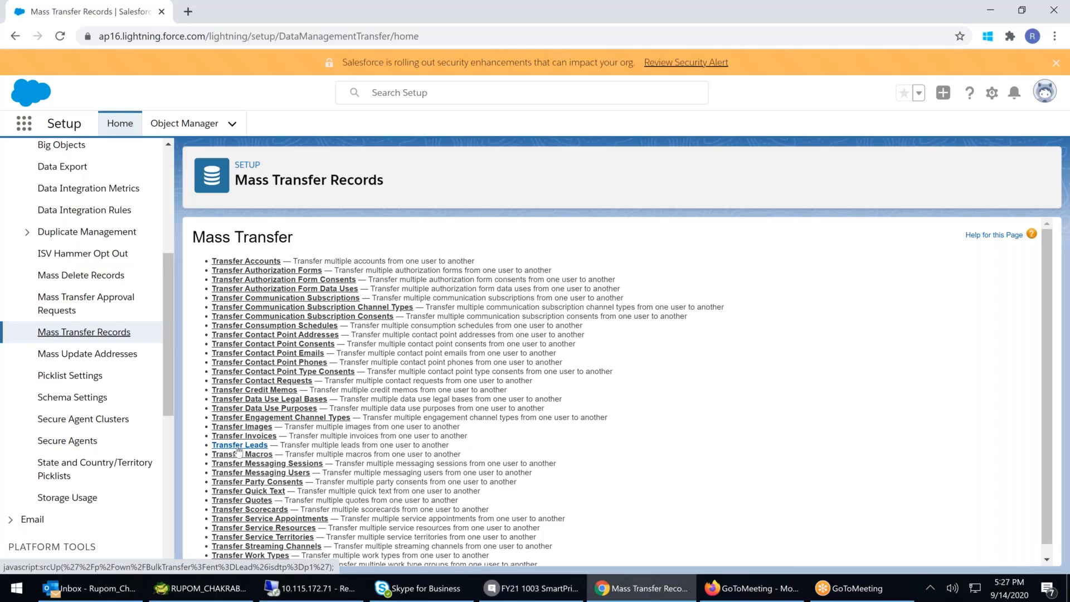
pyautogui.click(239, 446)
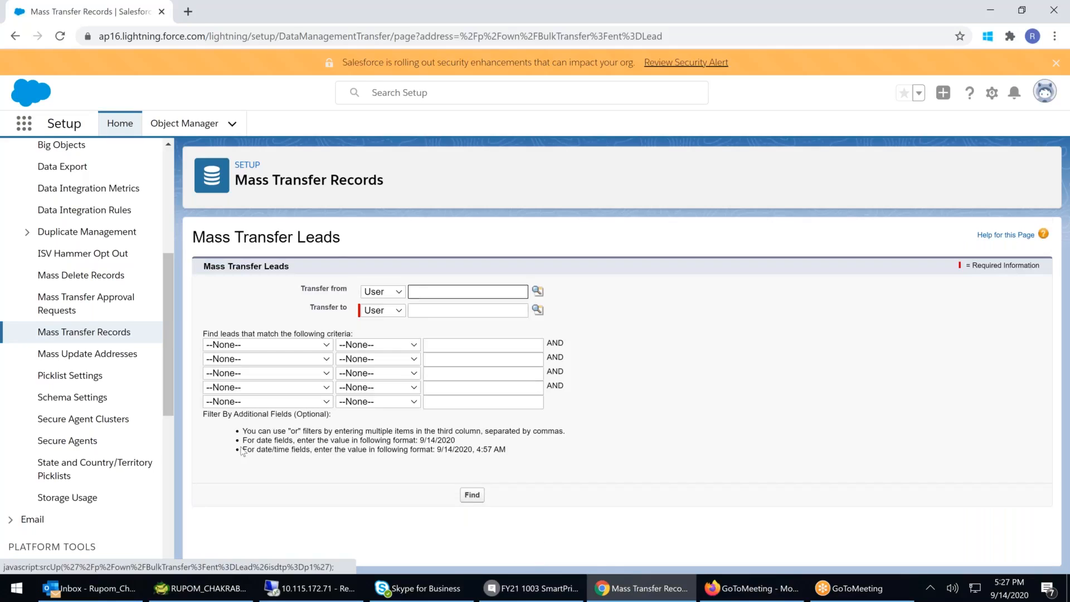
# - Pick the transfer-from user and the transfer-to user through the user lookups
pyautogui.click(537, 290)
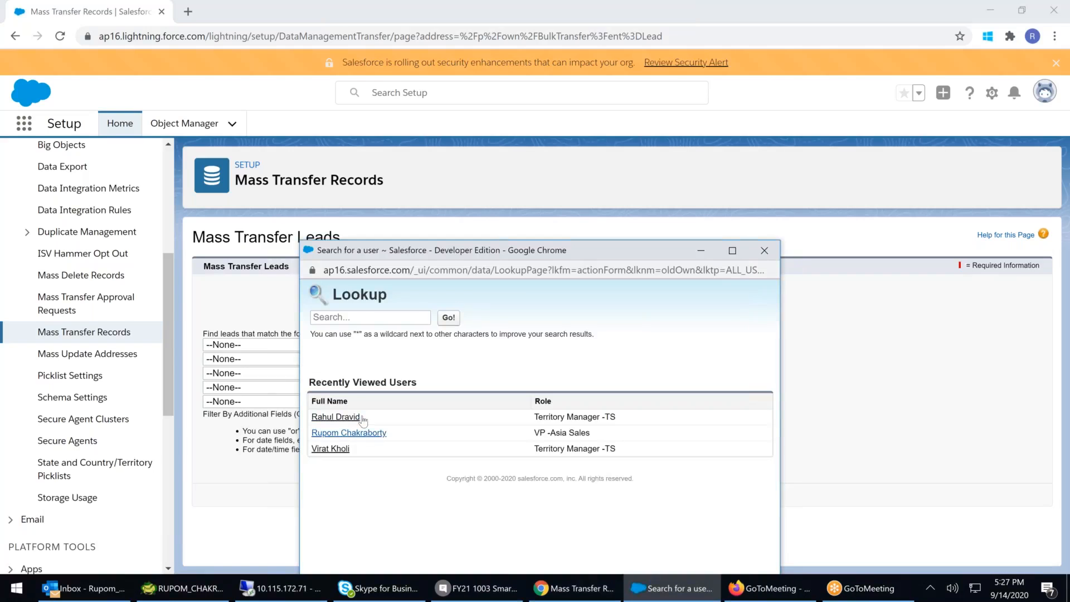
pyautogui.click(344, 433)
pyautogui.click(510, 307)
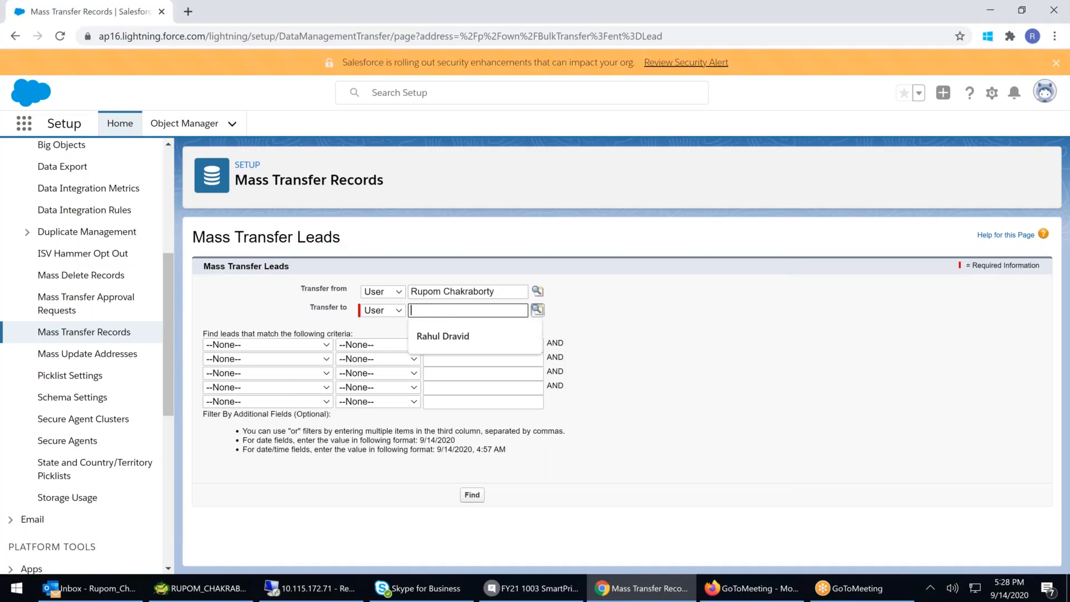
pyautogui.click(537, 309)
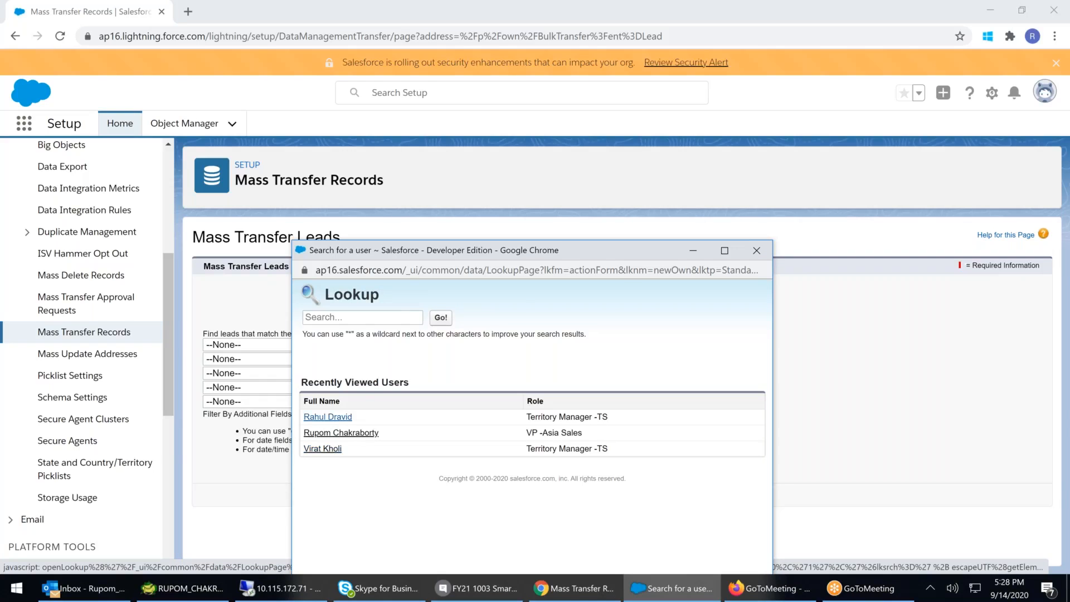
pyautogui.click(345, 416)
# - Set the first lead criterion to Created Date equals
pyautogui.click(277, 350)
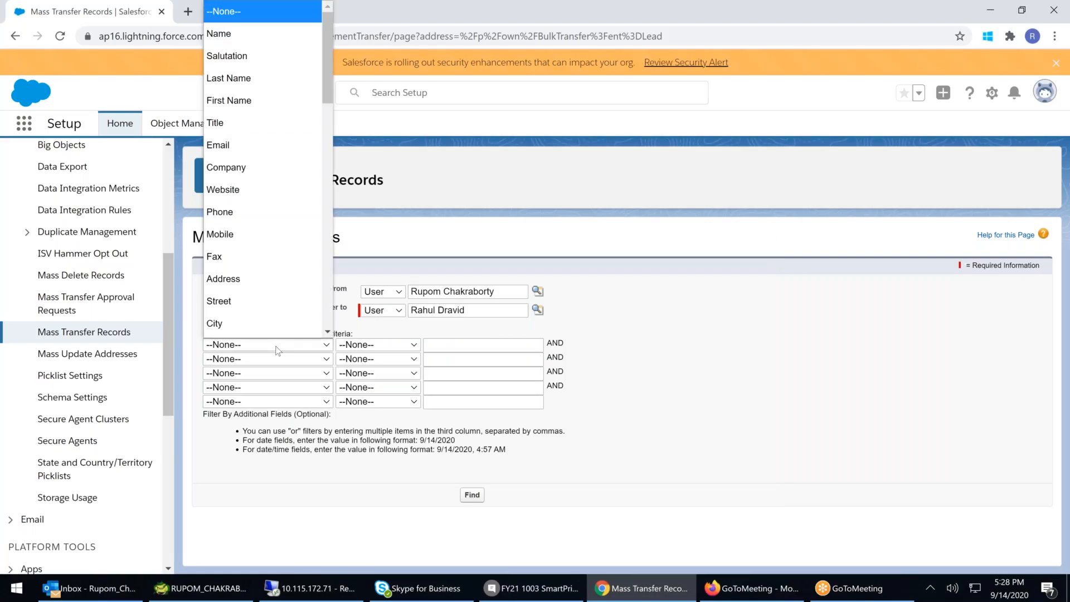
pyautogui.scroll(-1, 289, 262)
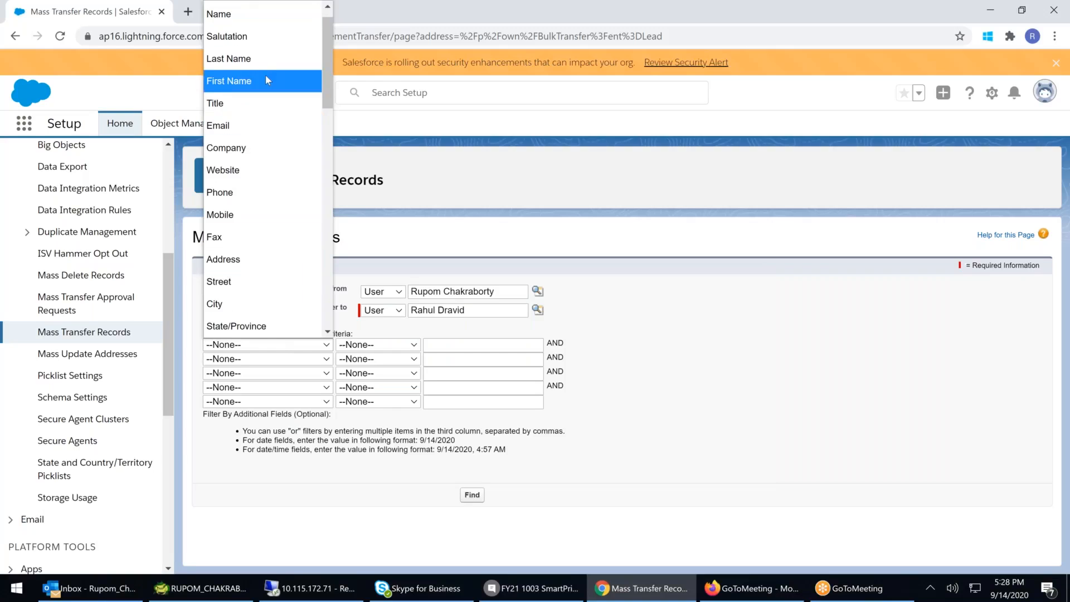
pyautogui.scroll(1, 265, 74)
pyautogui.scroll(-6, 270, 80)
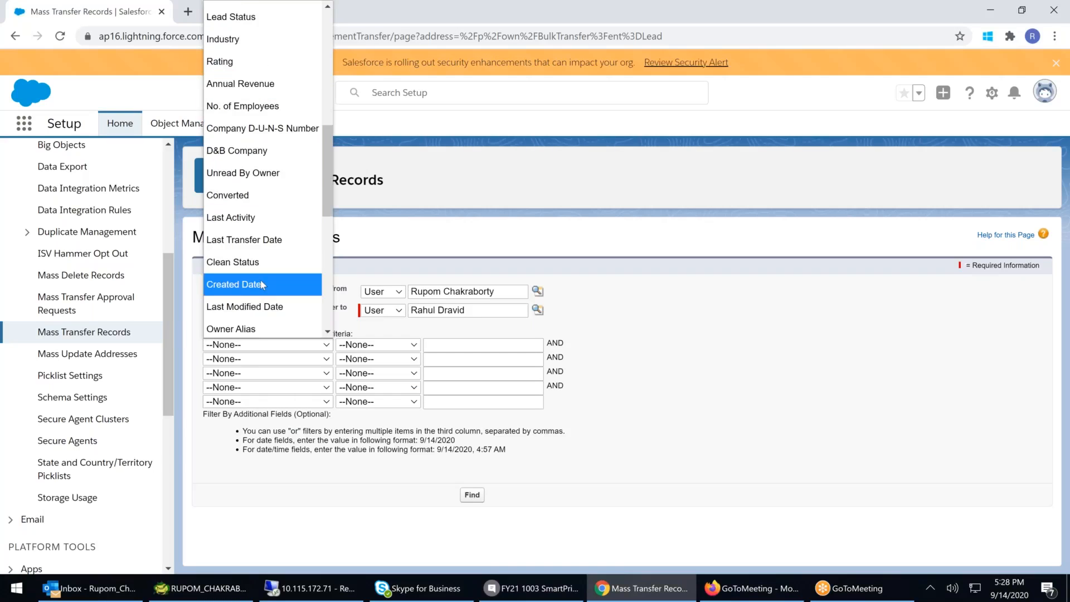
pyautogui.click(268, 284)
pyautogui.click(387, 344)
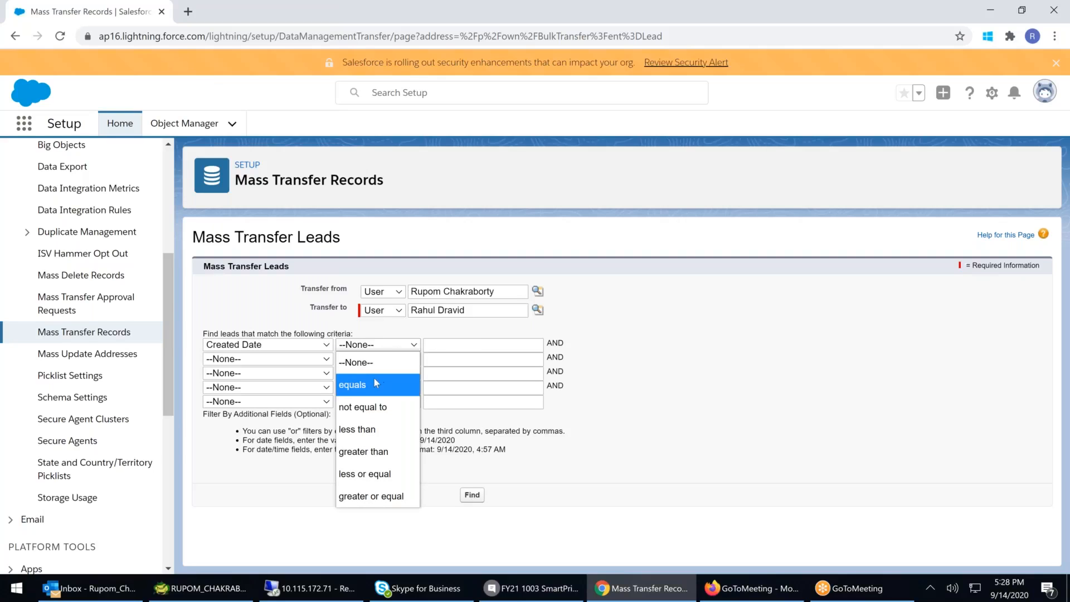
pyautogui.click(417, 361)
# - Enter 15 as the Created Date value and highlight the required date format hint
pyautogui.click(437, 345)
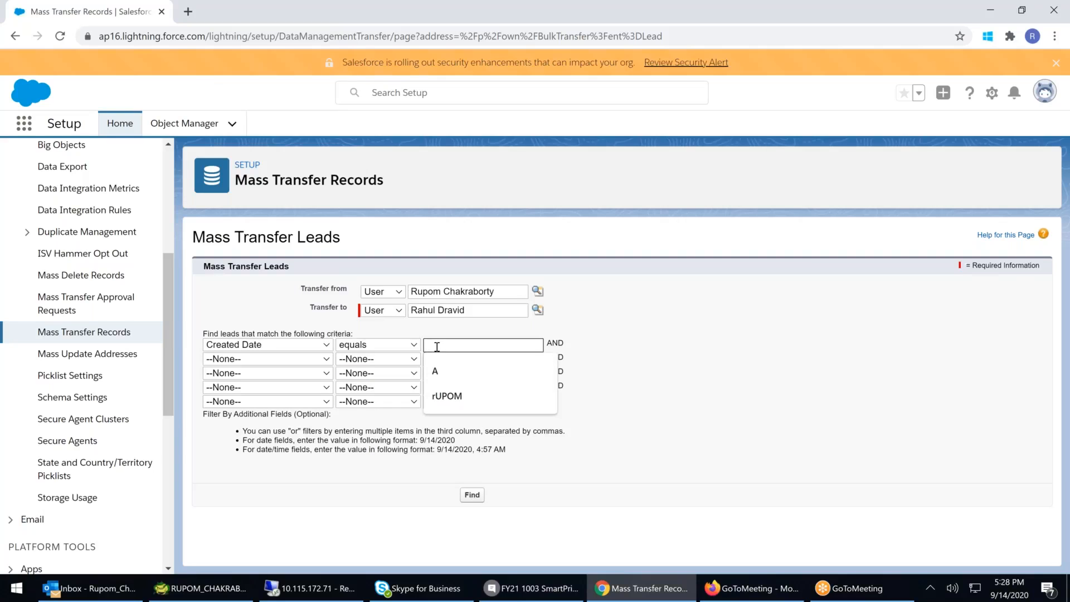
pyautogui.write('15')
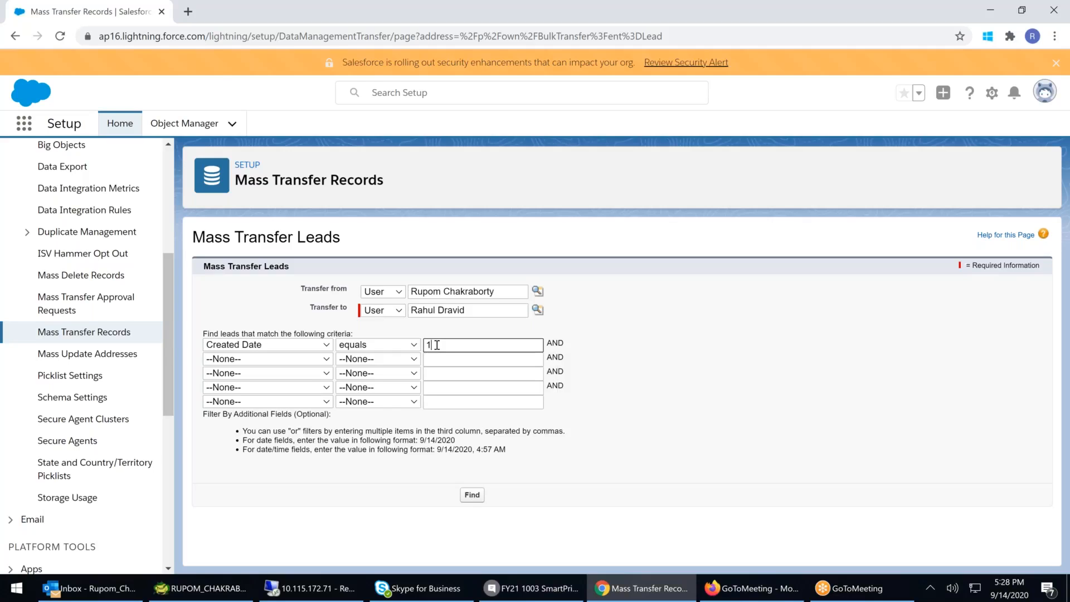
pyautogui.press('BackSpace')
pyautogui.press('BackSpace')
pyautogui.write('15')
pyautogui.moveTo(413, 440); pyautogui.dragTo(479, 443)
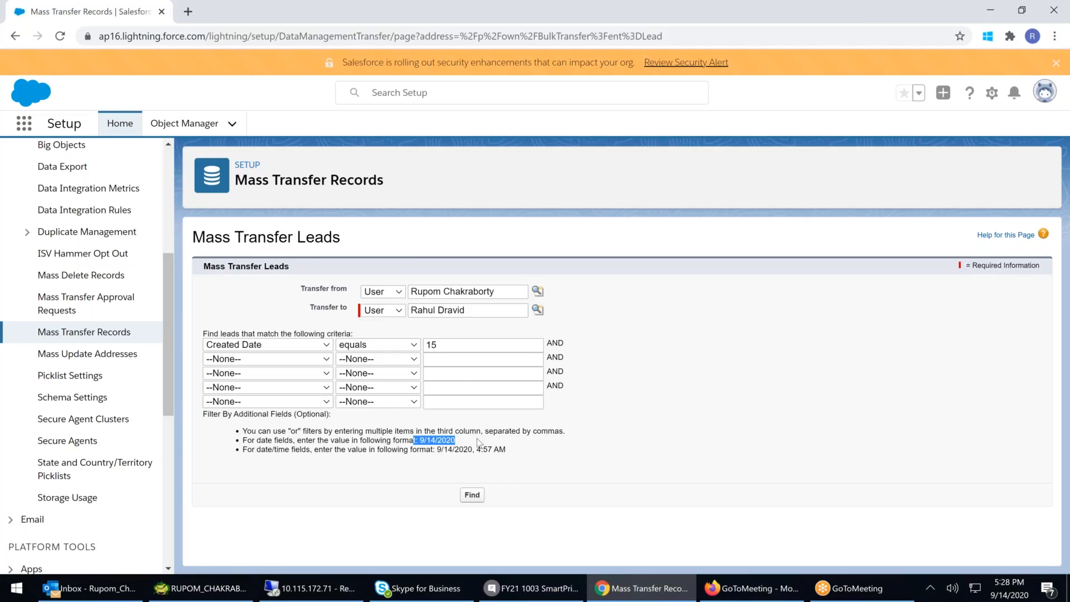
# - Highlight the date and date/time value format hints below the lead criteria
pyautogui.click(392, 439)
pyautogui.moveTo(415, 440); pyautogui.dragTo(455, 442)
pyautogui.click(456, 442)
pyautogui.moveTo(442, 449); pyautogui.dragTo(533, 453)
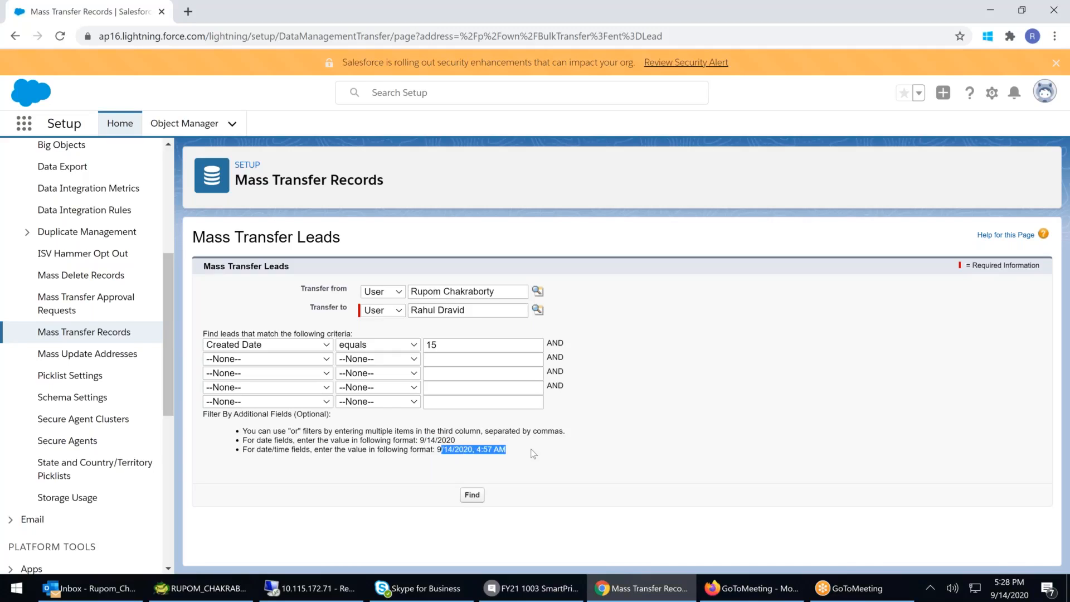
pyautogui.moveTo(437, 449); pyautogui.dragTo(463, 449)
# - Set the Created Date value to 9/12/2020 and search for matching leads
pyautogui.click(460, 346)
pyautogui.press('BackSpace')
pyautogui.press('BackSpace')
pyautogui.write('09')
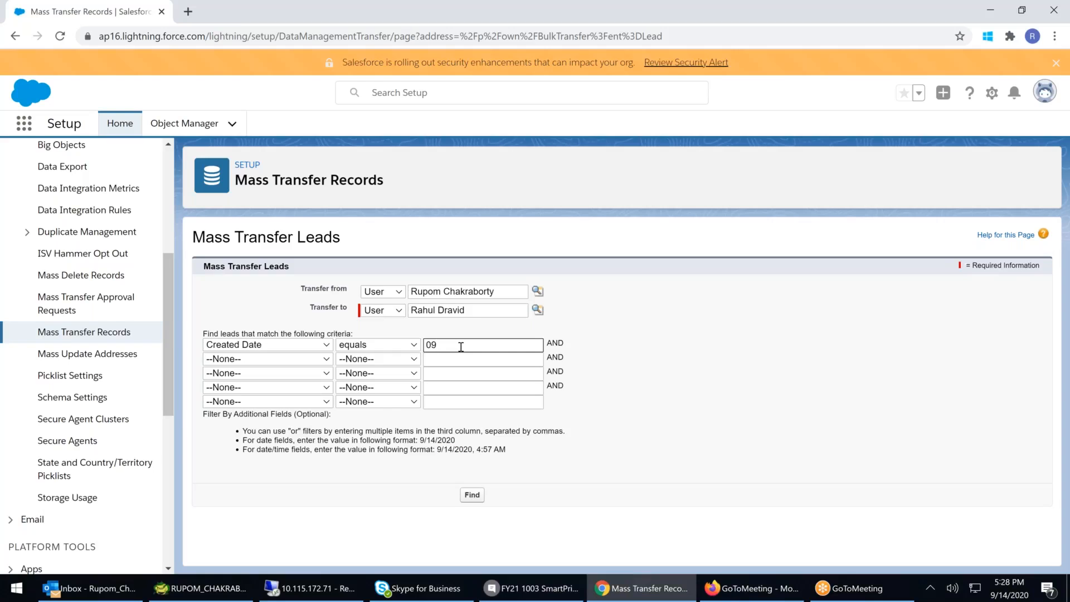
pyautogui.write('/12/20202')
pyautogui.press('BackSpace')
pyautogui.click(480, 489)
pyautogui.scroll(-1, 680, 454)
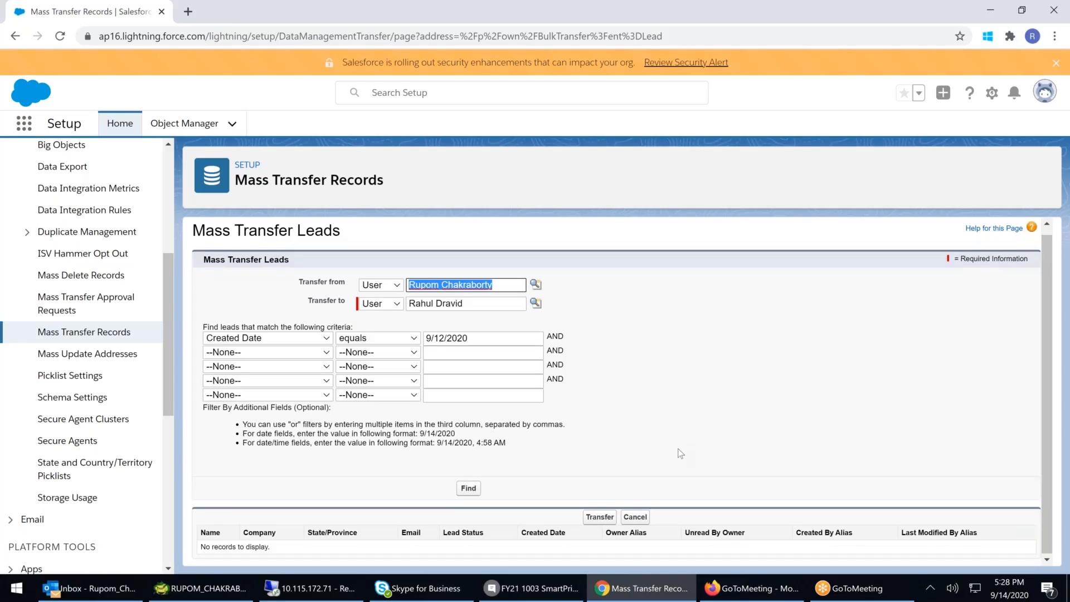
# - Change the Created Date value to 9/13/2020 and search again
pyautogui.click(444, 337)
pyautogui.press('BackSpace')
pyautogui.write('3')
pyautogui.click(475, 488)
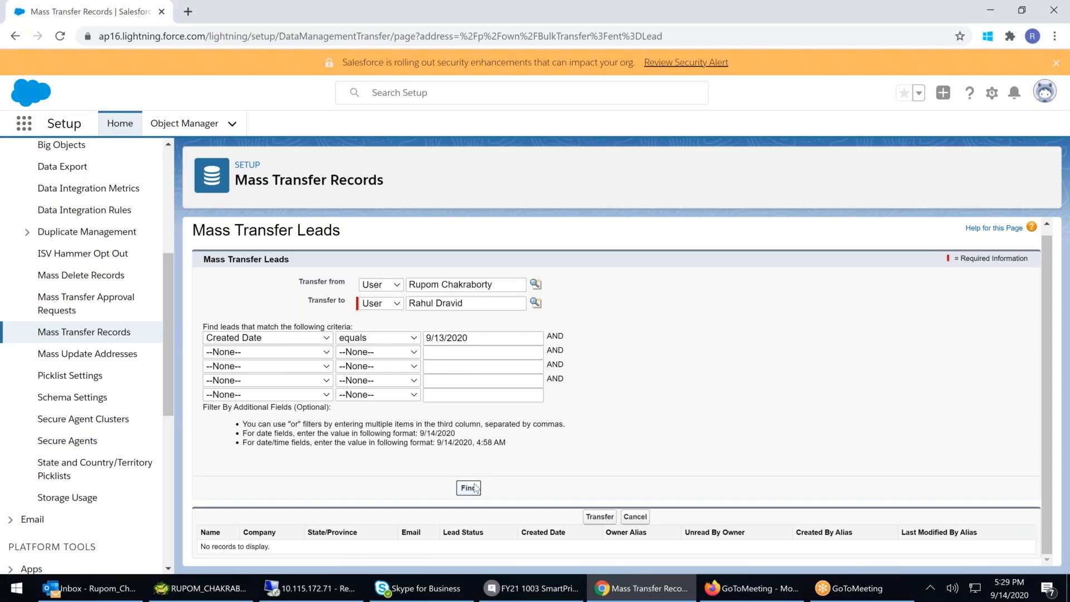
# - Change the Created Date value to 9/11/2020 and search again
pyautogui.scroll(-1, 624, 479)
pyautogui.click(447, 337)
pyautogui.press('BackSpace')
pyautogui.write('11')
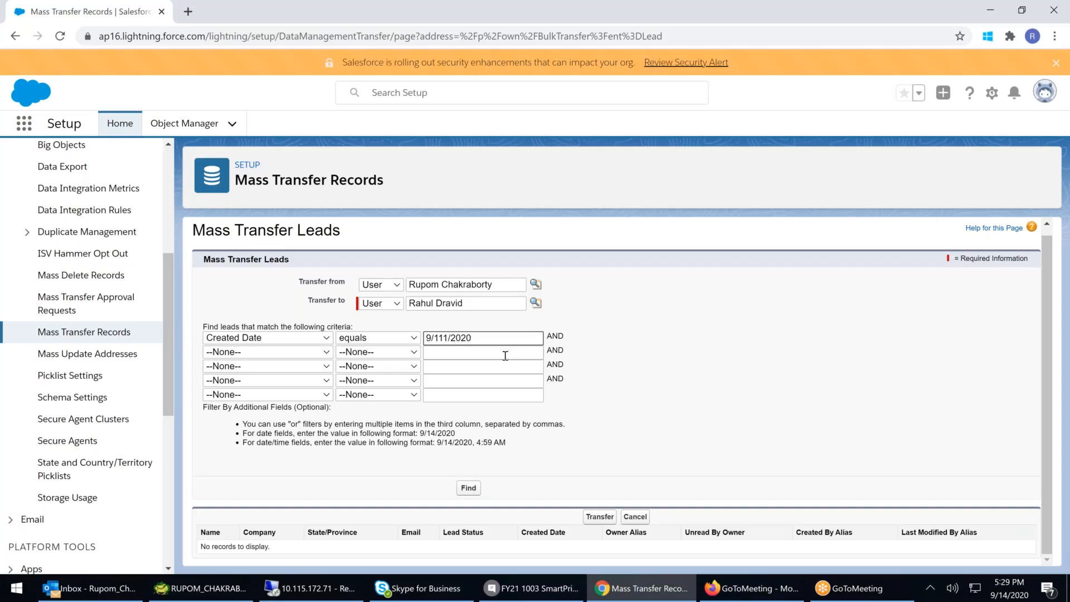
pyautogui.press('BackSpace')
pyautogui.click(468, 488)
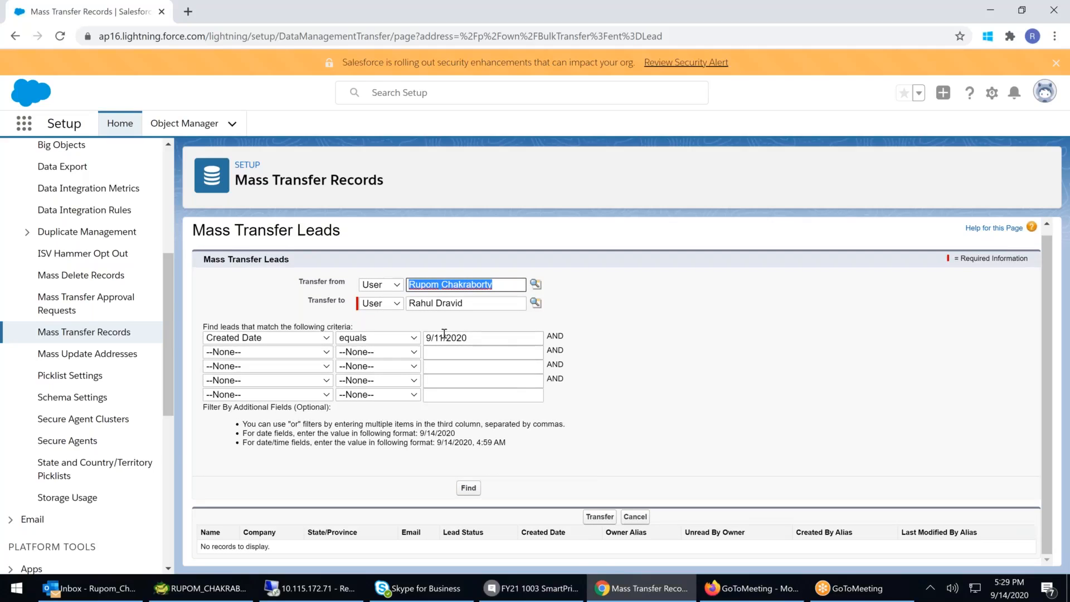
# - Change the Created Date value to 9/14/2020 and search again
pyautogui.click(441, 338)
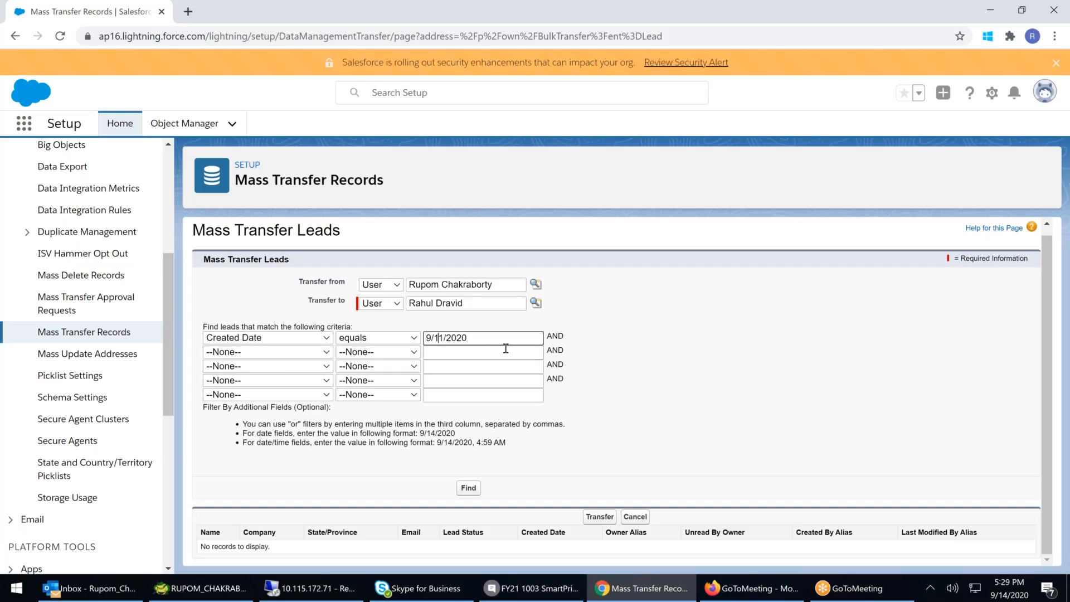
pyautogui.press('Delete')
pyautogui.write('4')
pyautogui.click(468, 489)
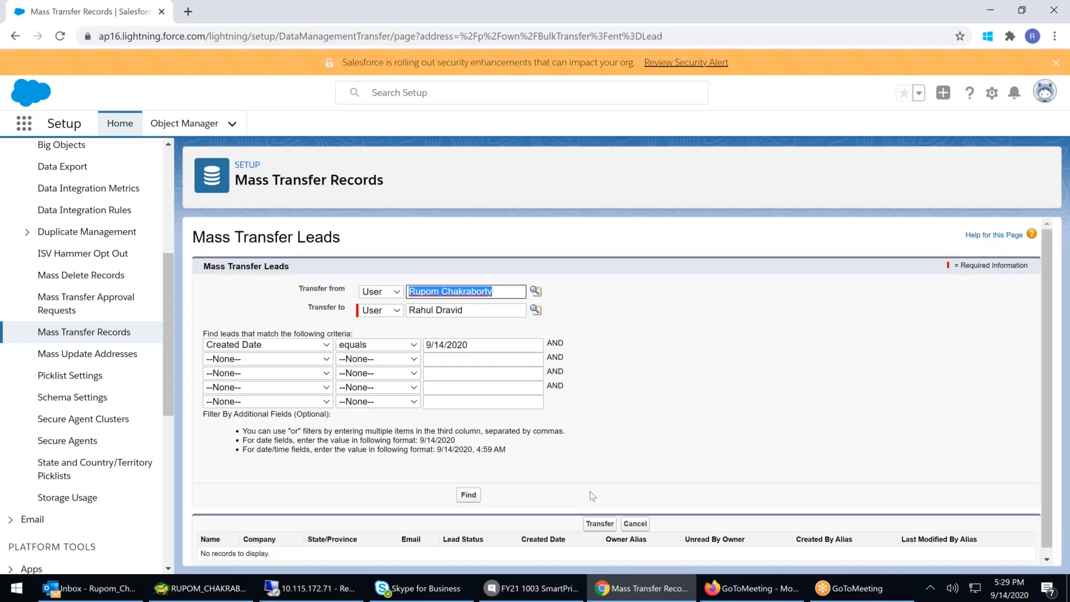
# - Check the system calendar, then change the Created Date value to 9/7/2020 and search again
pyautogui.click(444, 340)
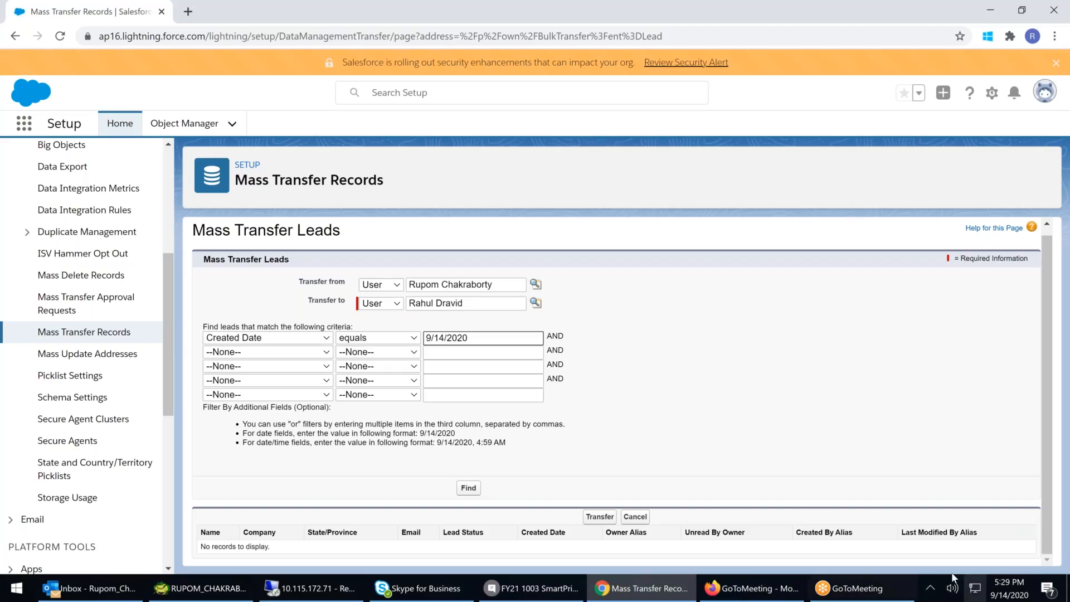
pyautogui.click(1018, 596)
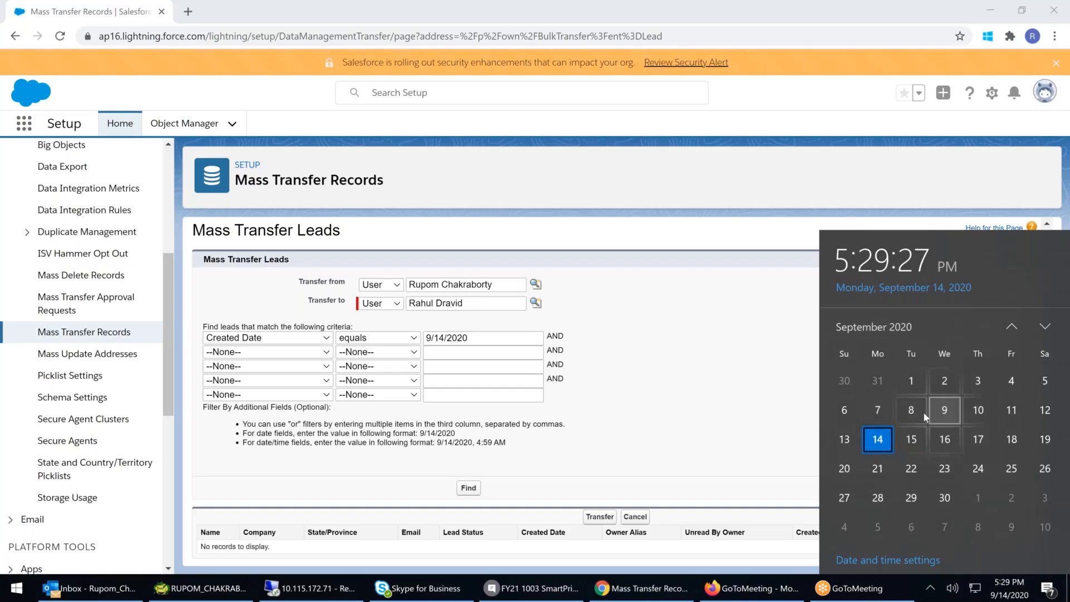
pyautogui.click(444, 338)
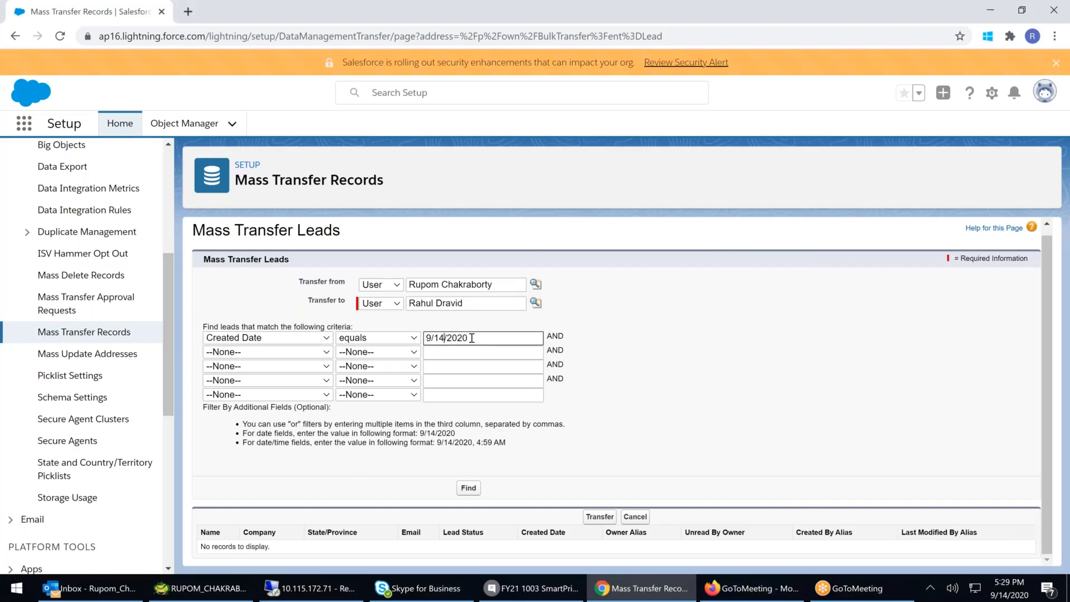
pyautogui.press('BackSpace')
pyautogui.press('BackSpace')
pyautogui.write('07')
pyautogui.click(469, 488)
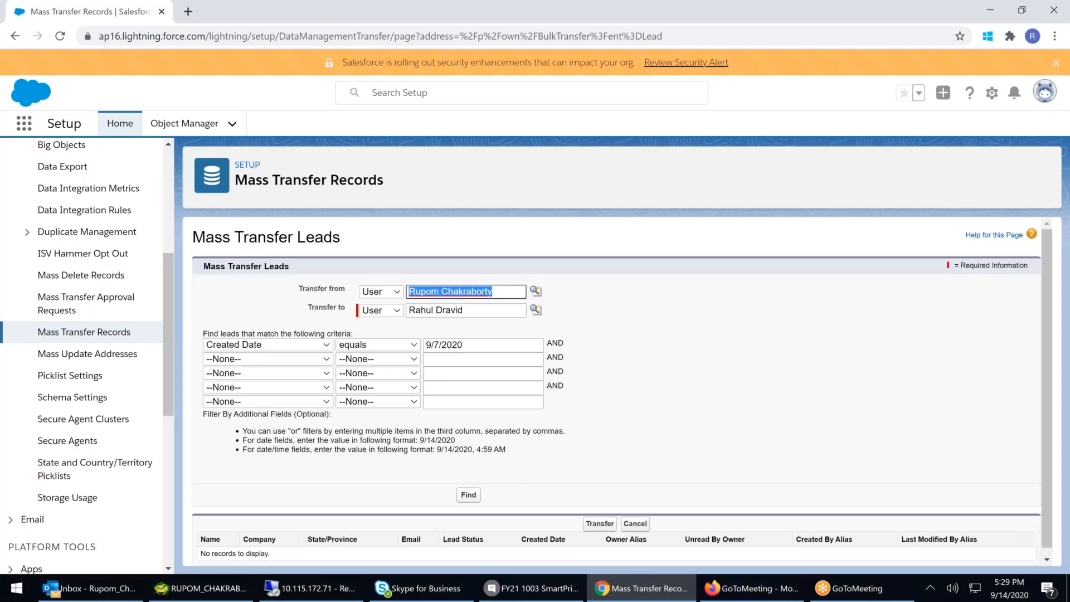
# - Change the Created Date value to 9/8/2020 and search again
pyautogui.click(441, 338)
pyautogui.press('BackSpace')
pyautogui.press('BackSpace')
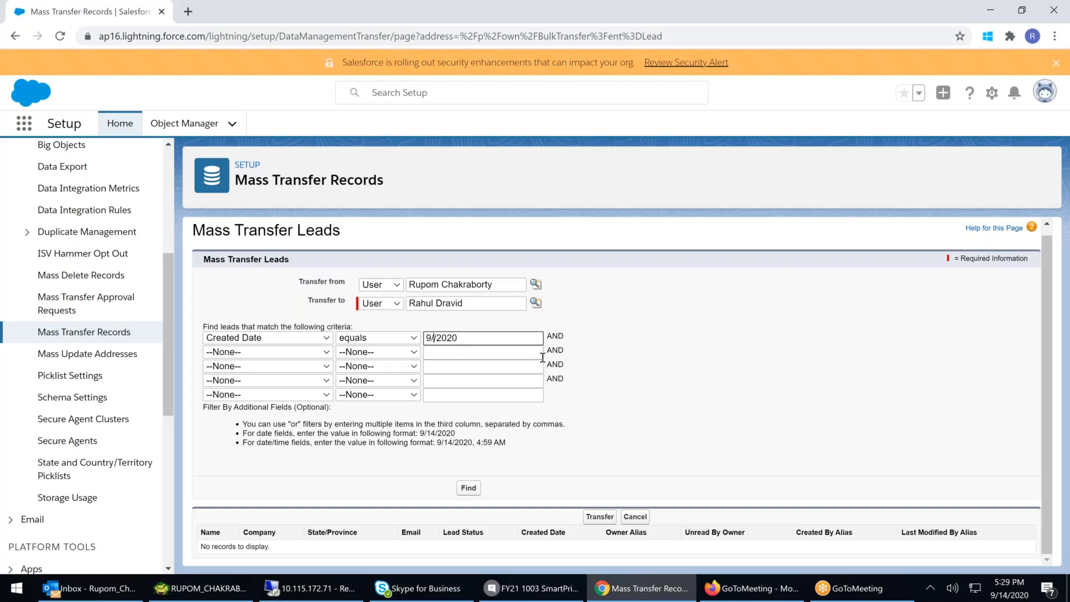
pyautogui.write('8')
pyautogui.click(468, 487)
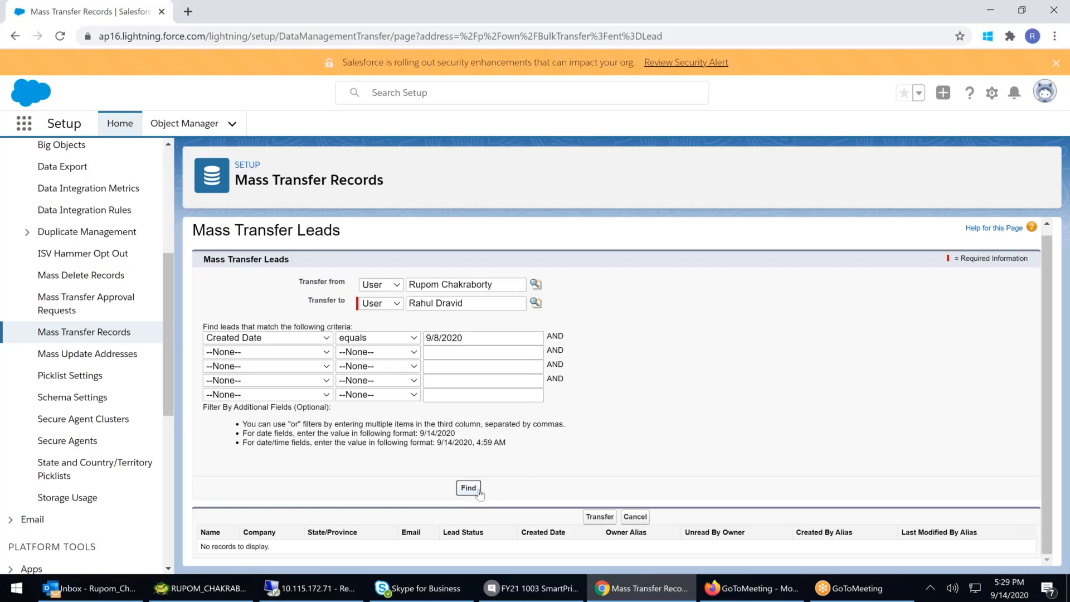
# - Change the Created Date value to 9/9/2020 and search again
pyautogui.scroll(-1, 581, 487)
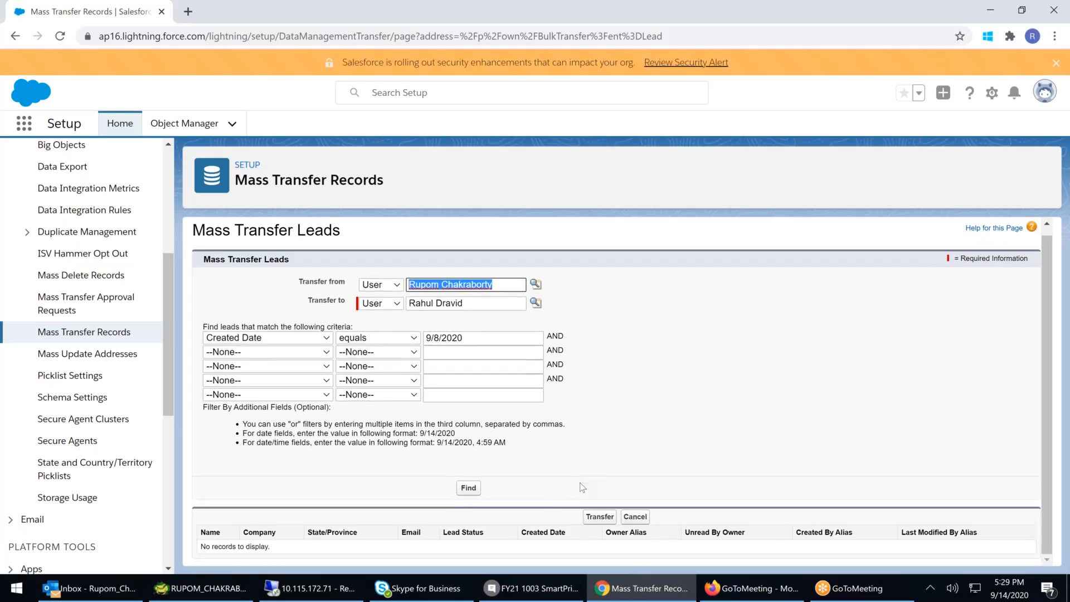
pyautogui.click(438, 339)
pyautogui.press('BackSpace')
pyautogui.write('9')
pyautogui.click(468, 488)
# - Check the system calendar, then set the Created Date value to 9/10/2020 and find matching leads
pyautogui.scroll(-1, 543, 472)
pyautogui.click(1009, 588)
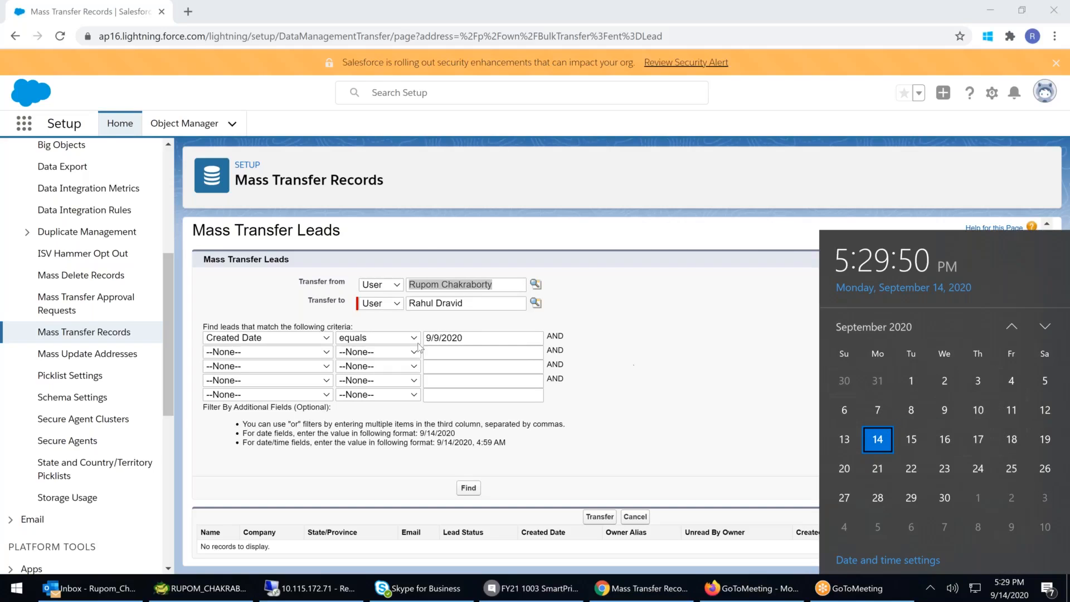
pyautogui.click(460, 336)
pyautogui.press('Left')
pyautogui.press('Left')
pyautogui.press('Left')
pyautogui.press('Left')
pyautogui.press('Left')
pyautogui.press('BackSpace')
pyautogui.write('10')
pyautogui.click(468, 488)
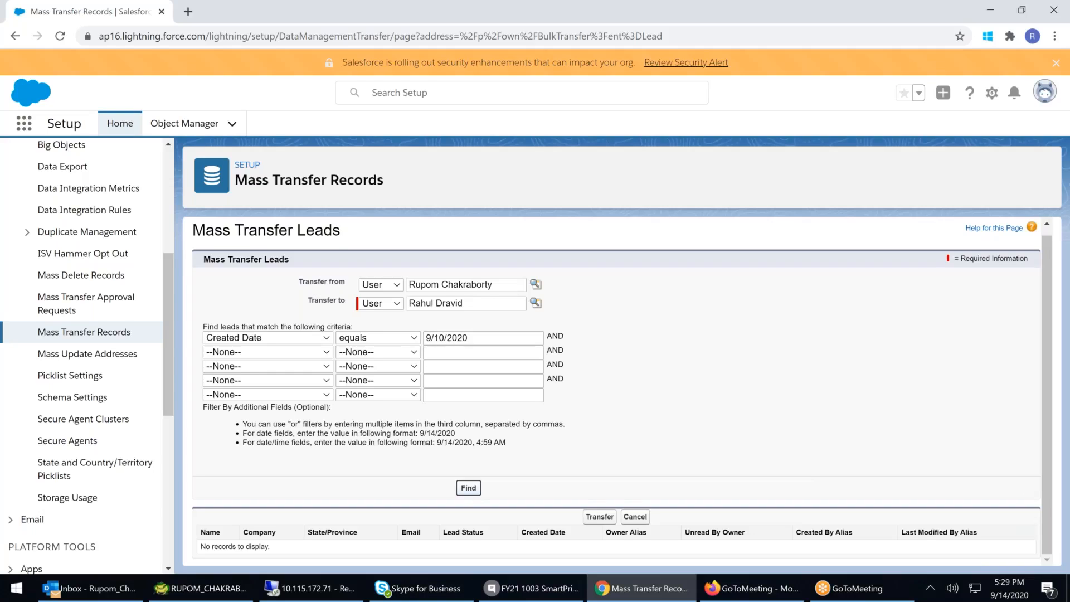
# - Select all the leads found for 9/10/2020
pyautogui.scroll(-3, 697, 473)
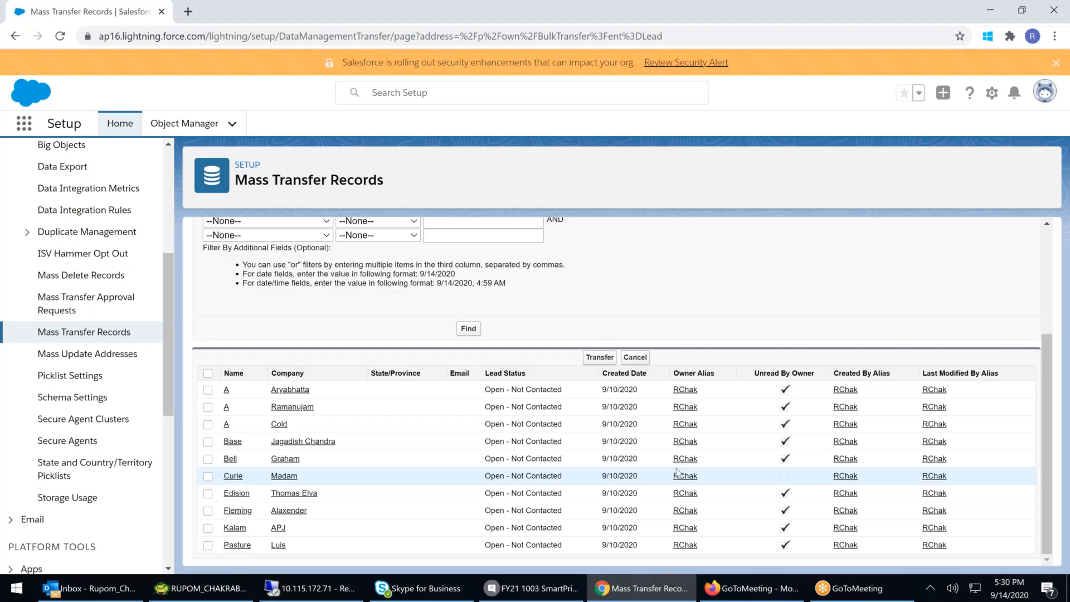
pyautogui.scroll(1, 193, 470)
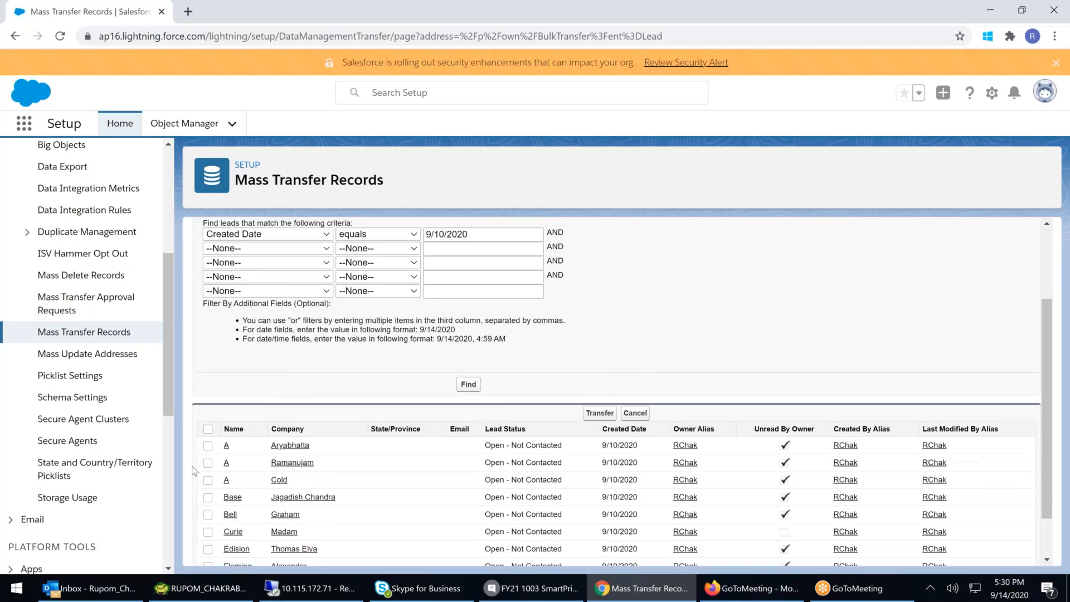
pyautogui.scroll(-1, 193, 470)
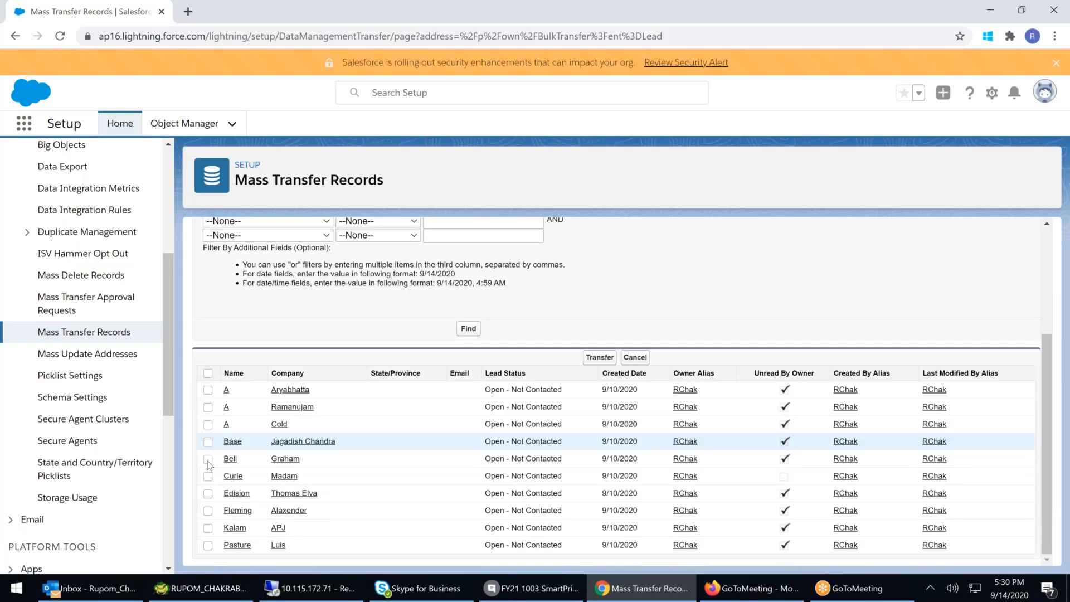
pyautogui.click(208, 374)
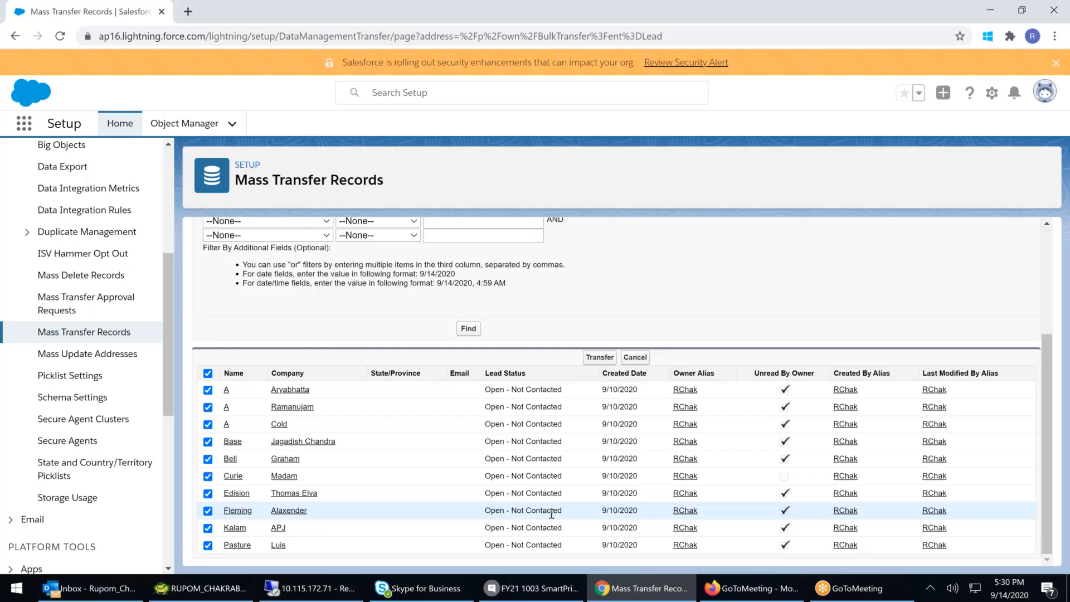
# - Transfer the selected leads to the new owner and highlight the transfer confirmation
pyautogui.scroll(3, 552, 514)
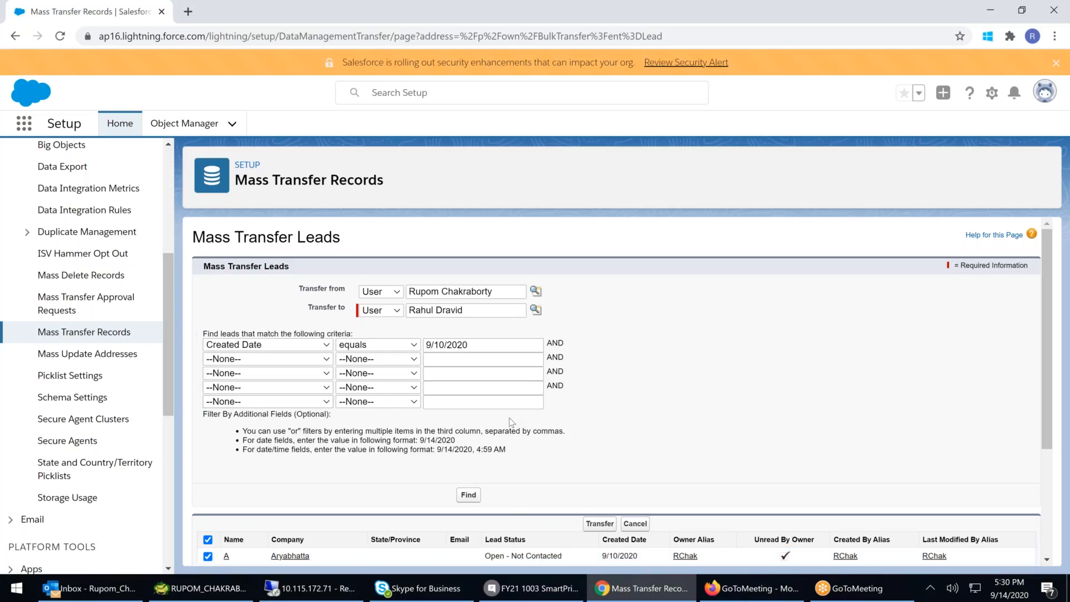
pyautogui.click(599, 524)
pyautogui.scroll(-1, 614, 425)
pyautogui.moveTo(274, 496); pyautogui.dragTo(149, 491)
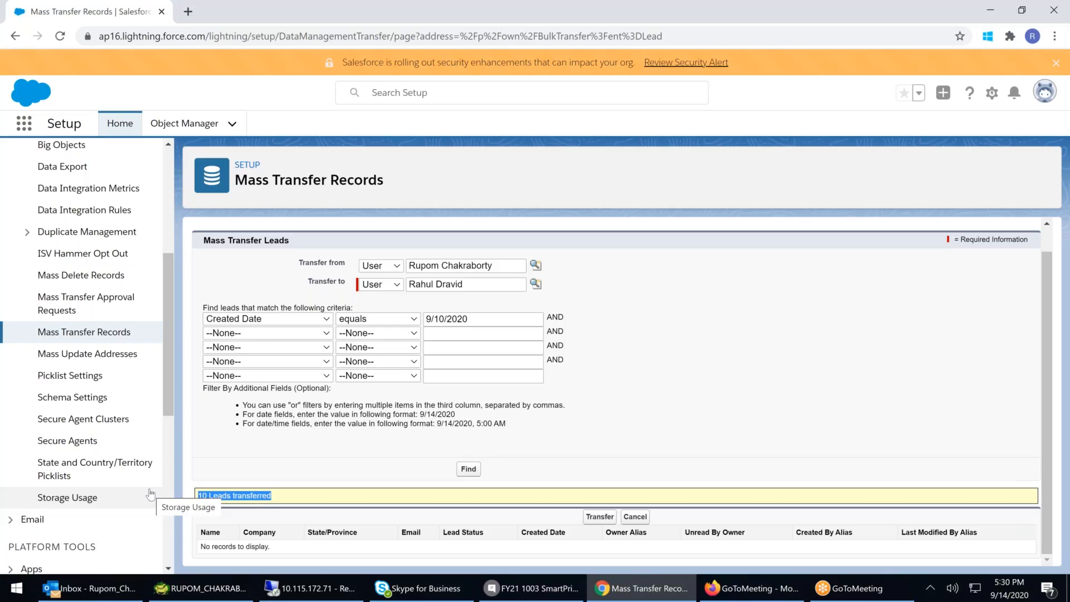
# - Return to the Mass Transfer list and open Transfer Accounts
pyautogui.click(111, 333)
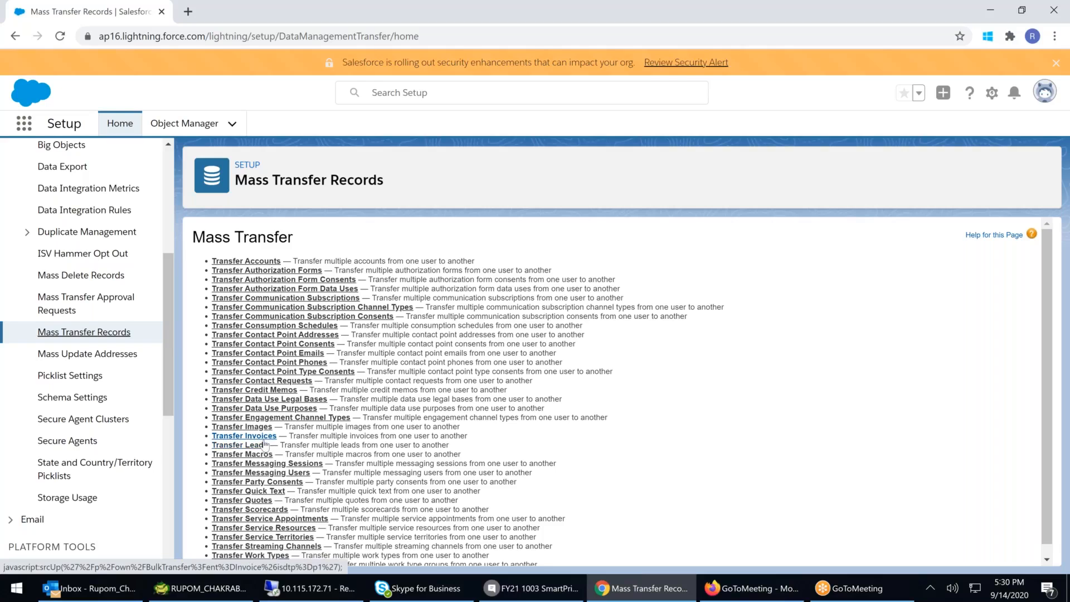
pyautogui.scroll(-1, 265, 444)
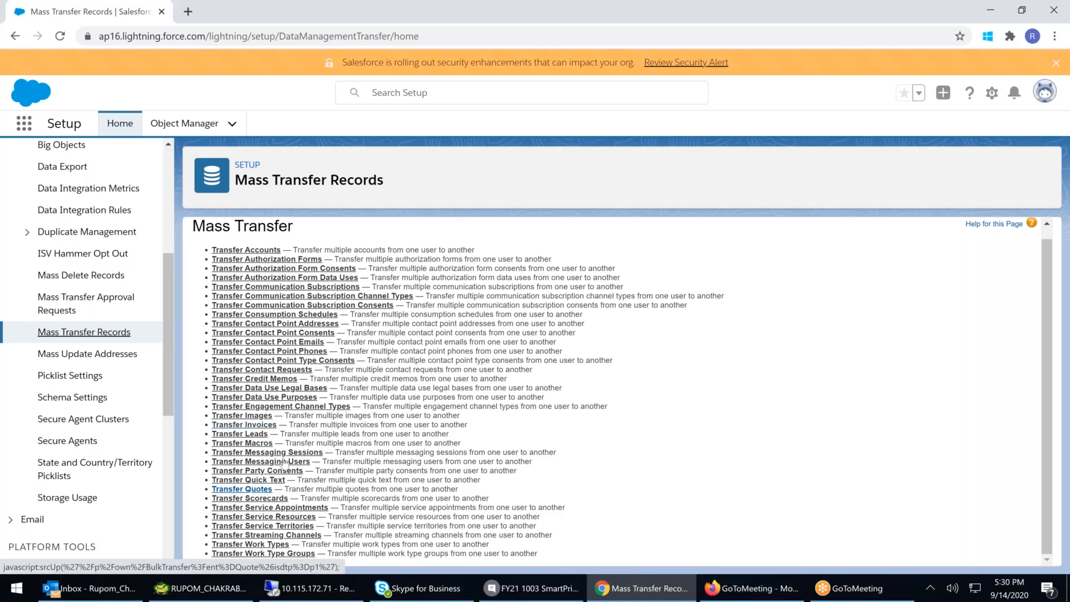
pyautogui.click(250, 250)
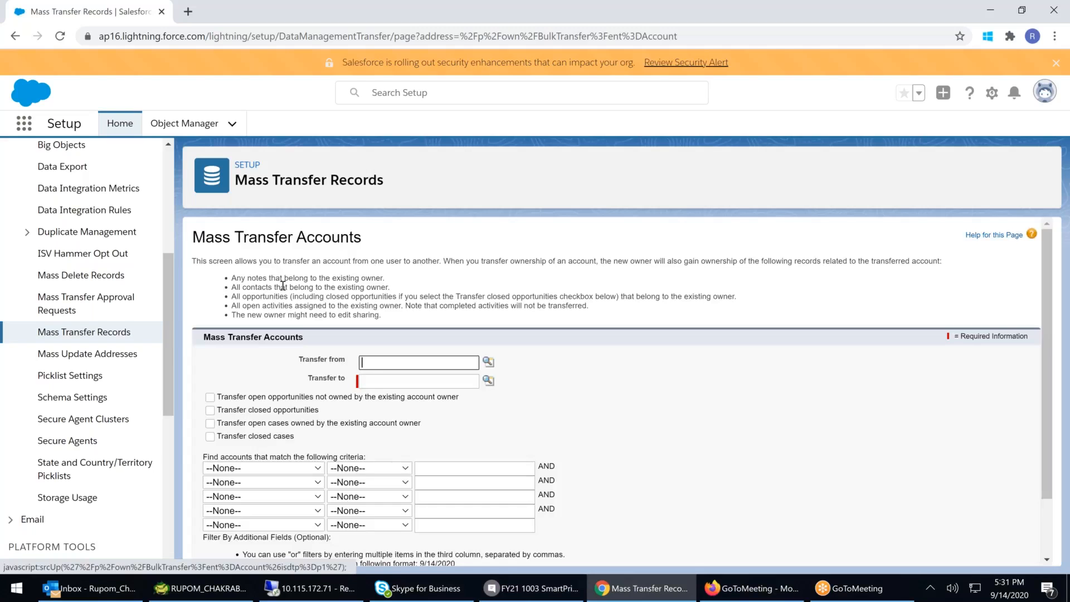
# - Enable transferring open opportunities not owned by the existing account owner and open cases owned by the existing account owner
pyautogui.scroll(-1, 283, 285)
pyautogui.click(210, 340)
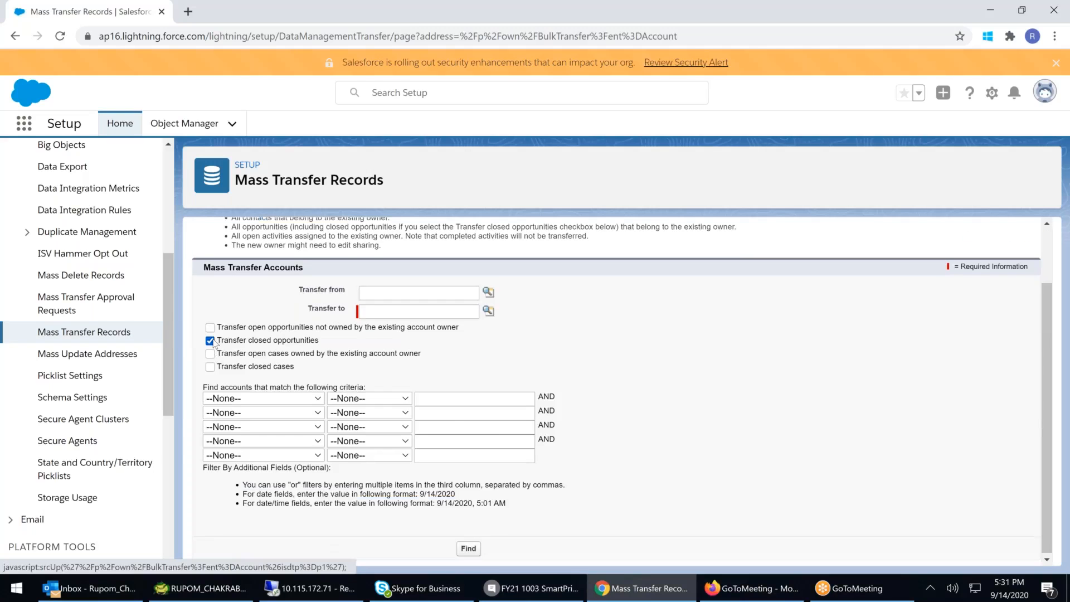
pyautogui.click(210, 340)
pyautogui.click(210, 328)
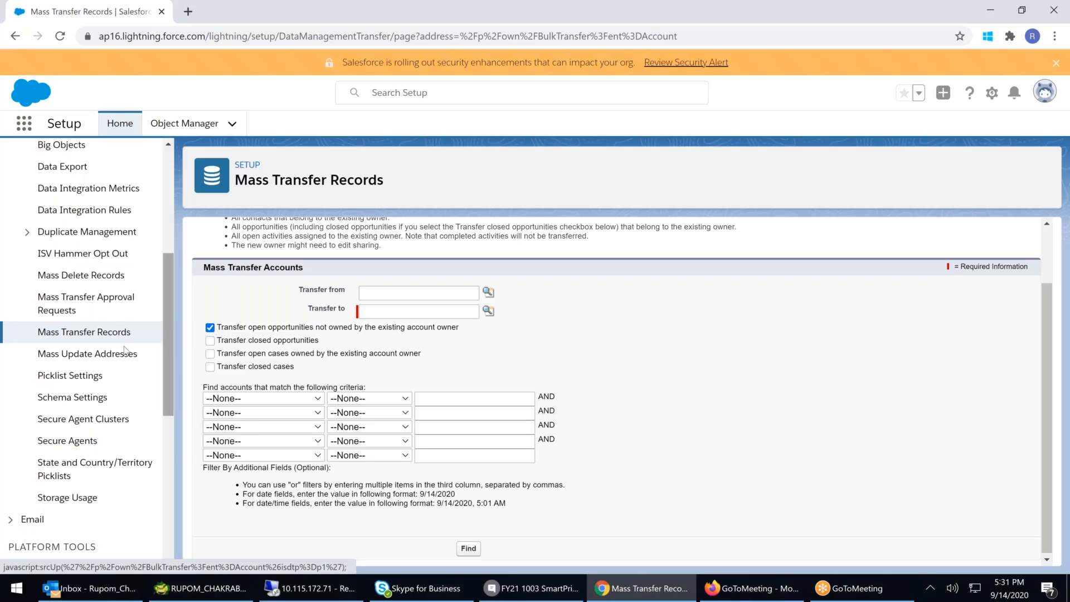
pyautogui.click(211, 355)
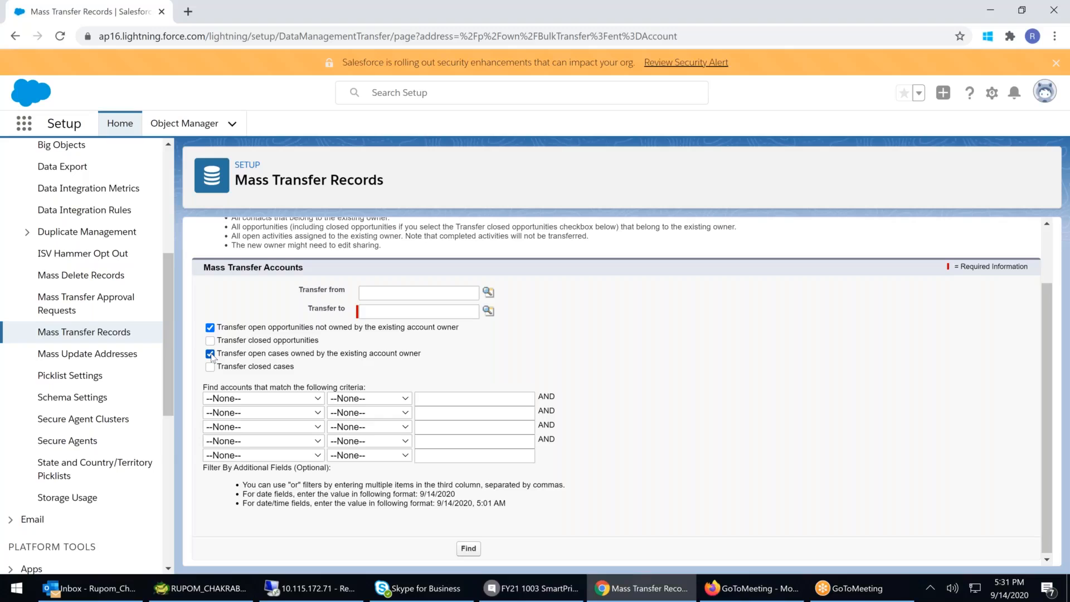
pyautogui.click(210, 354)
pyautogui.click(210, 354)
# - Find accounts and select the first account in the results
pyautogui.scroll(-1, 505, 545)
pyautogui.click(474, 547)
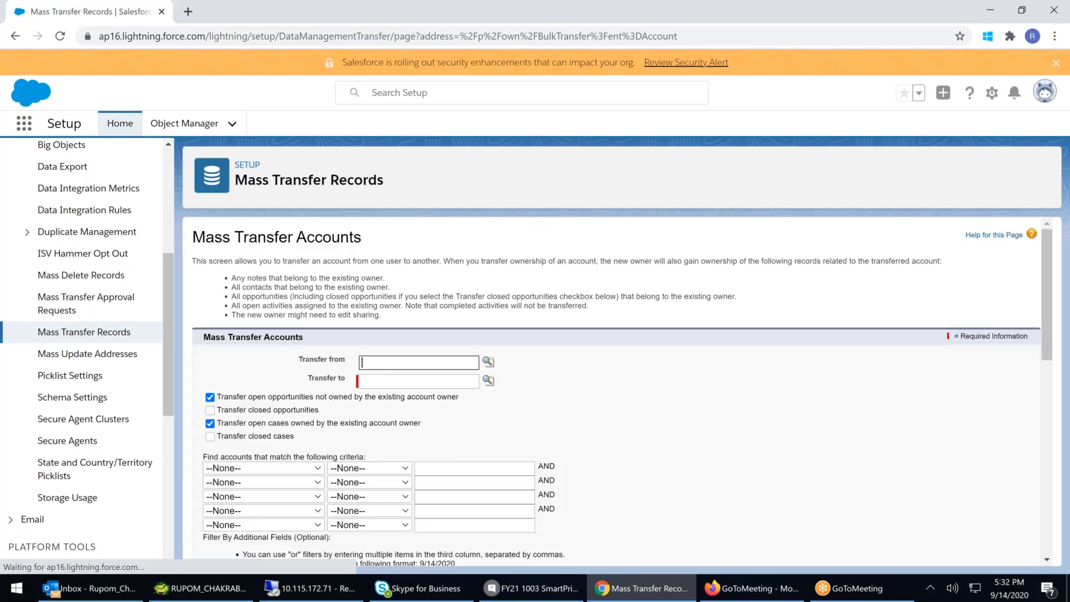
pyautogui.scroll(-1, 522, 503)
pyautogui.scroll(-3, 523, 504)
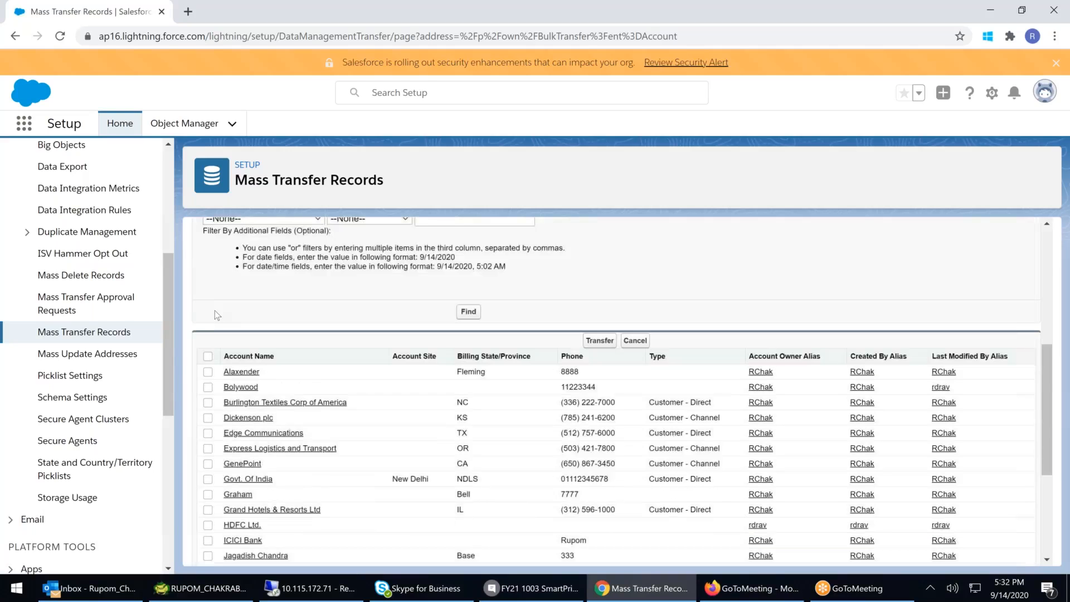
pyautogui.click(207, 372)
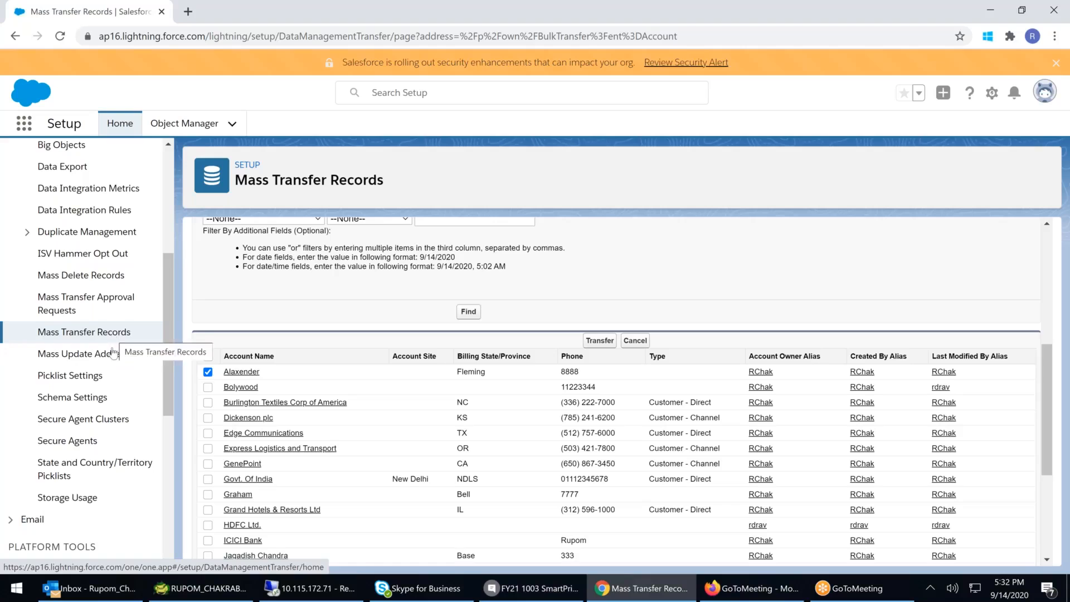
# - Browse the Mass Update Addresses and State and Country/Territory Picklists pages, returning to Mass Update Addresses
pyautogui.click(87, 353)
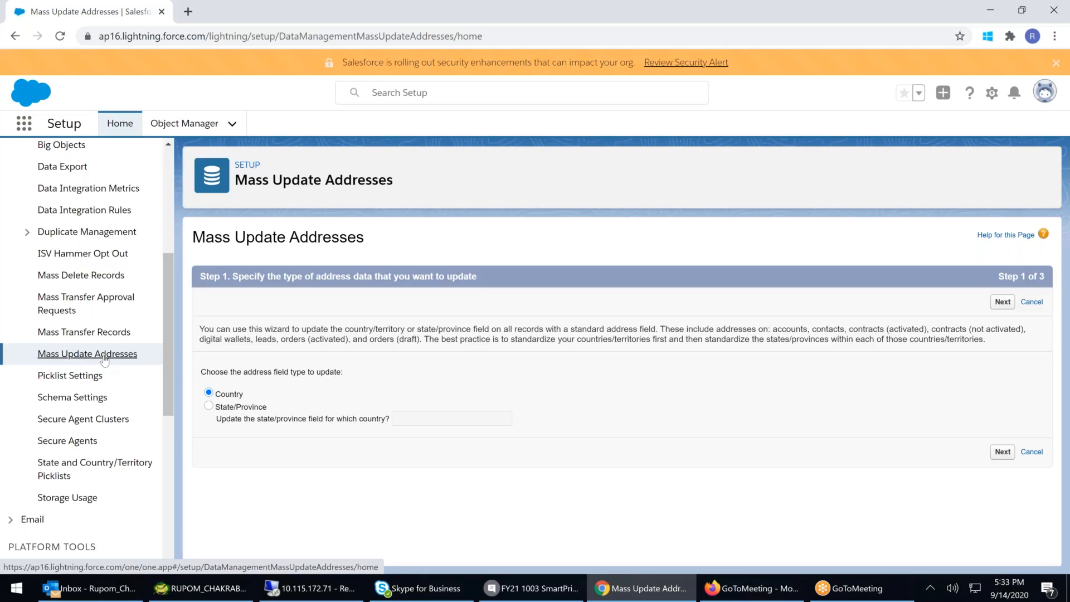
pyautogui.click(100, 466)
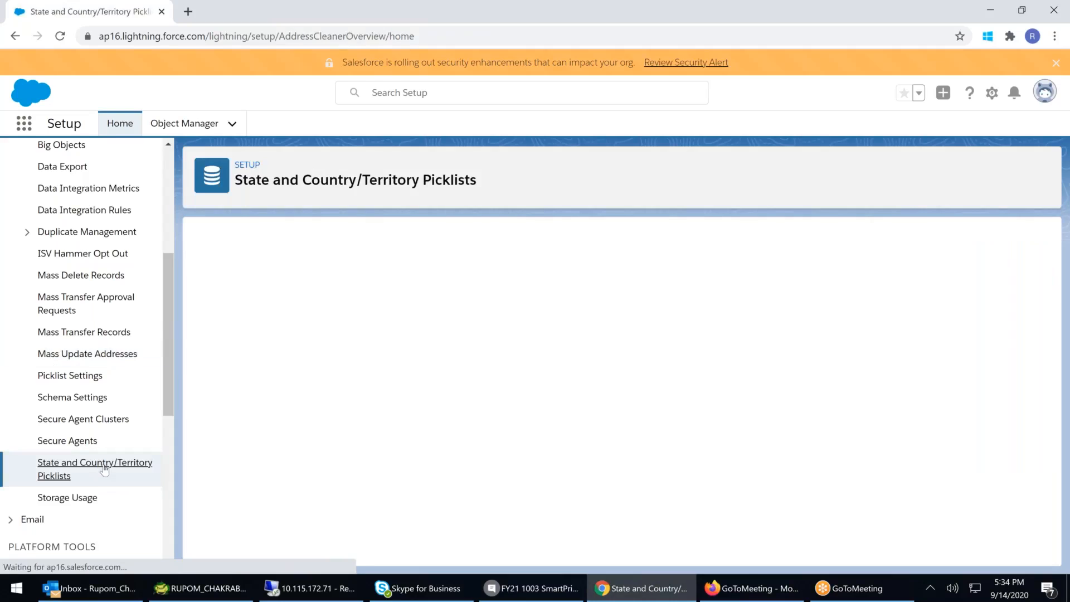
pyautogui.click(87, 354)
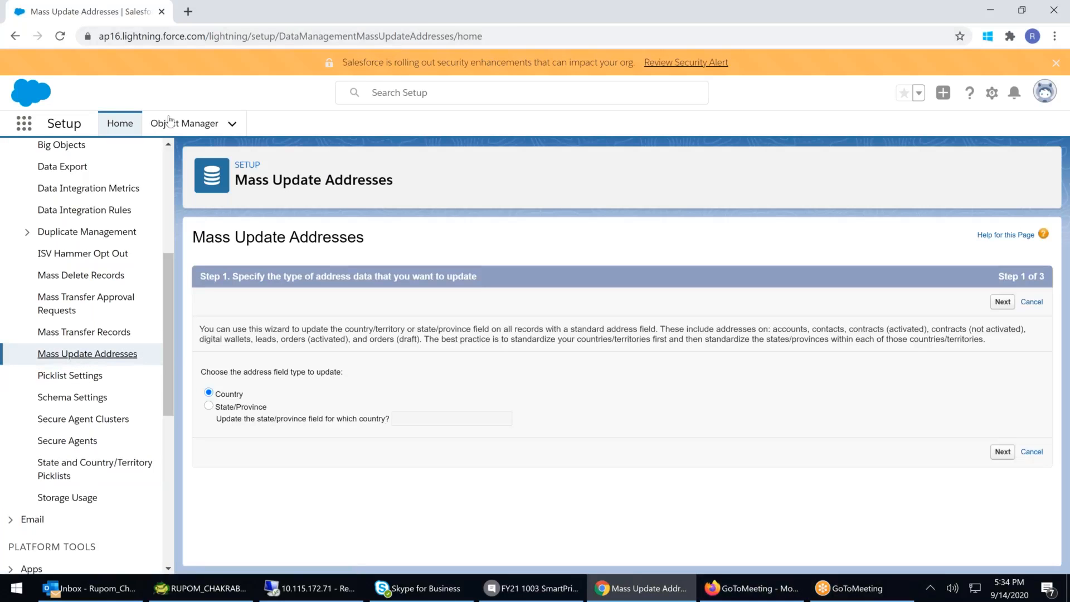
# - Open Setup Home in a new browser tab and launch the Sales app's Accounts list from the App Launcher
pyautogui.rightClick(118, 125)
pyautogui.click(157, 135)
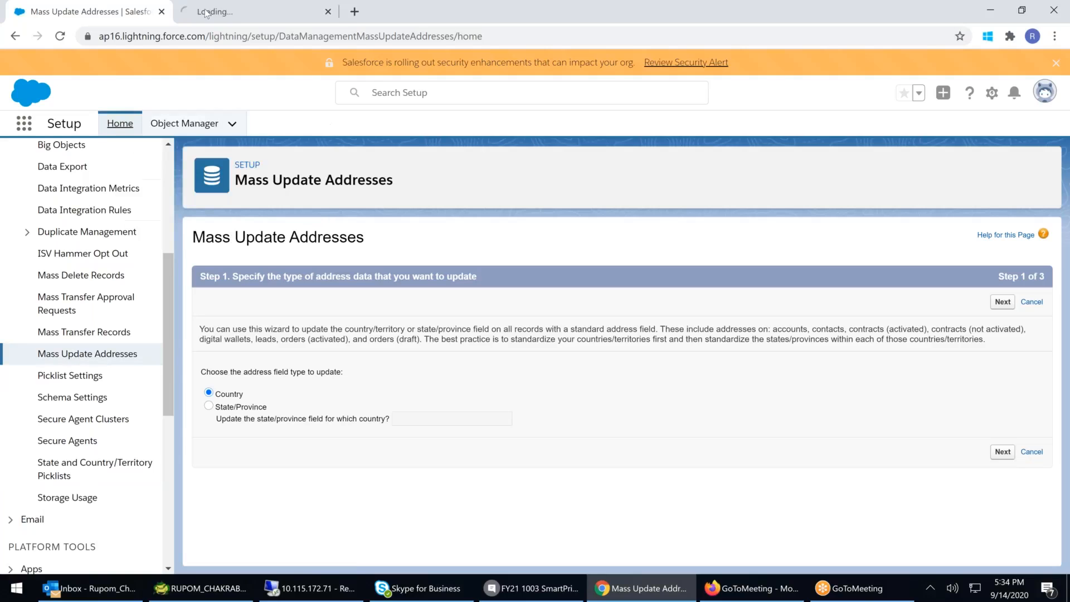
pyautogui.click(223, 13)
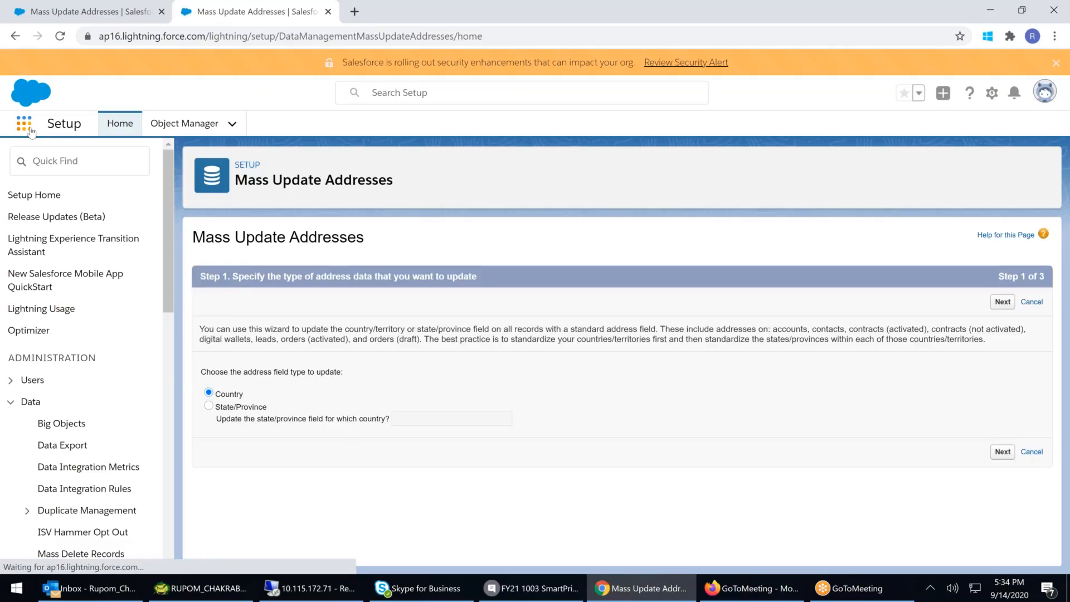
pyautogui.click(24, 124)
pyautogui.click(49, 371)
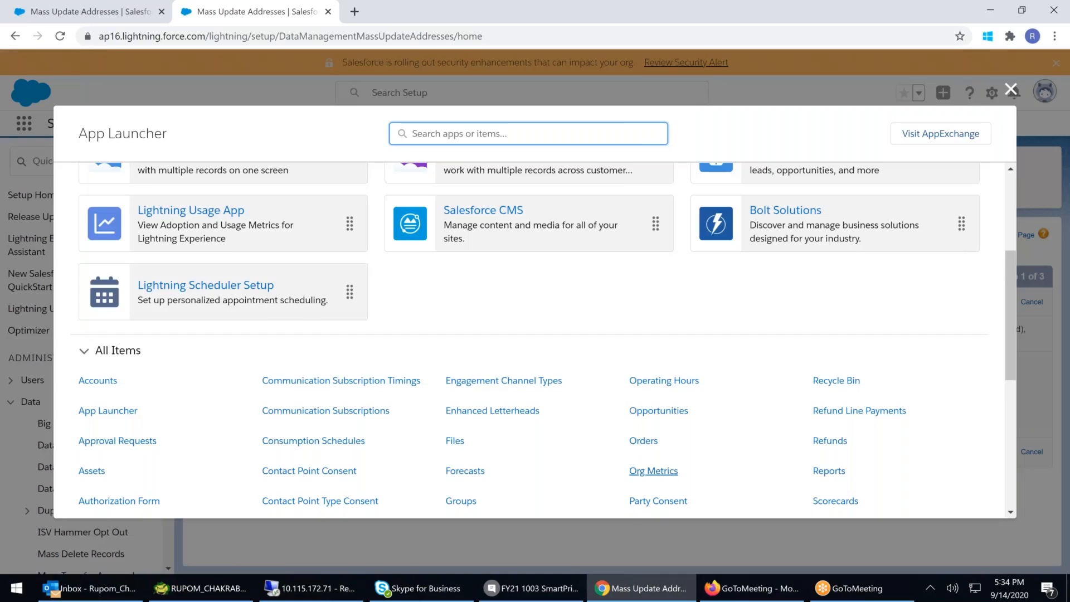
pyautogui.scroll(-1, 653, 471)
pyautogui.click(91, 315)
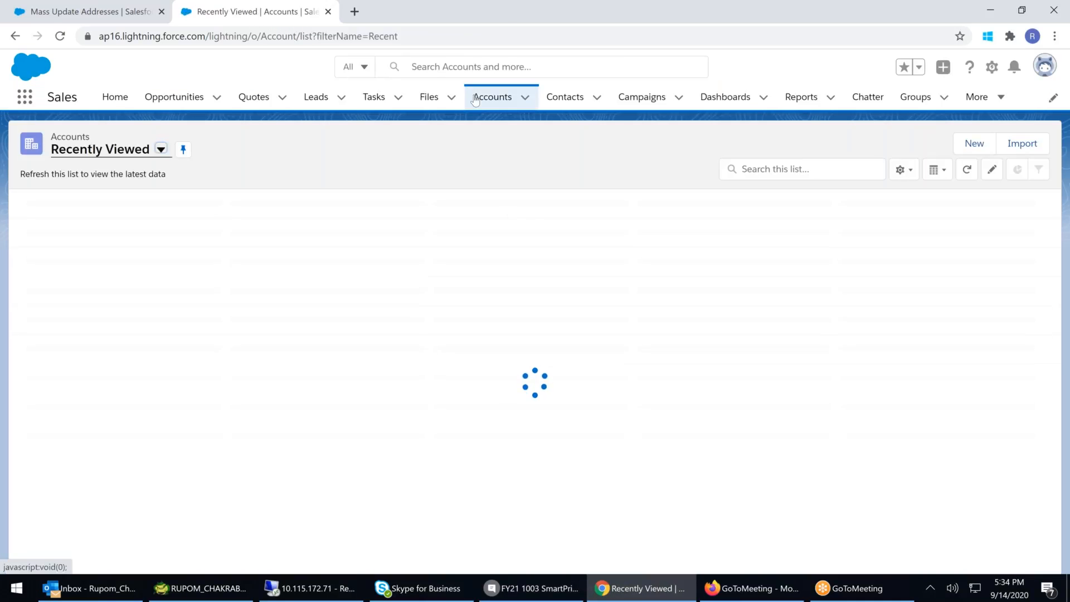
pyautogui.click(477, 98)
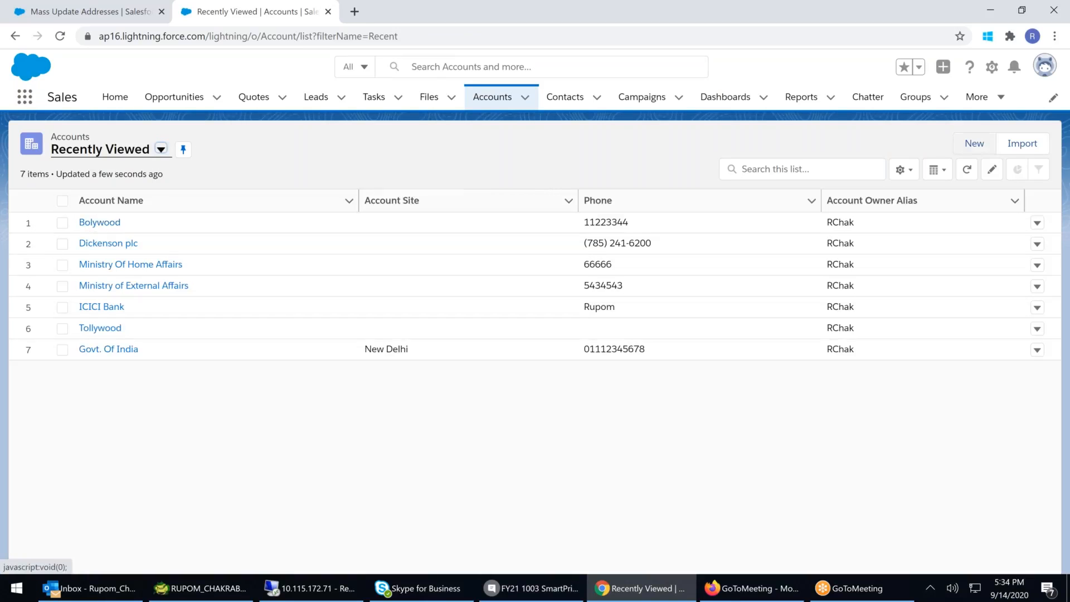
# - Start a new account and enter REPUB as the billing country
pyautogui.click(975, 142)
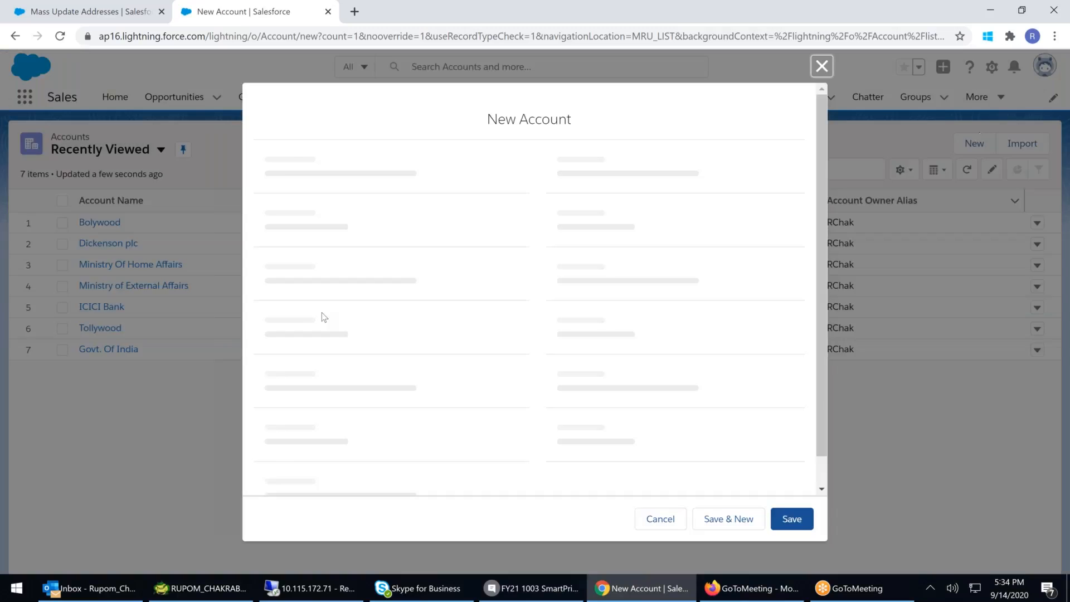
pyautogui.scroll(-4, 422, 284)
pyautogui.scroll(-3, 421, 285)
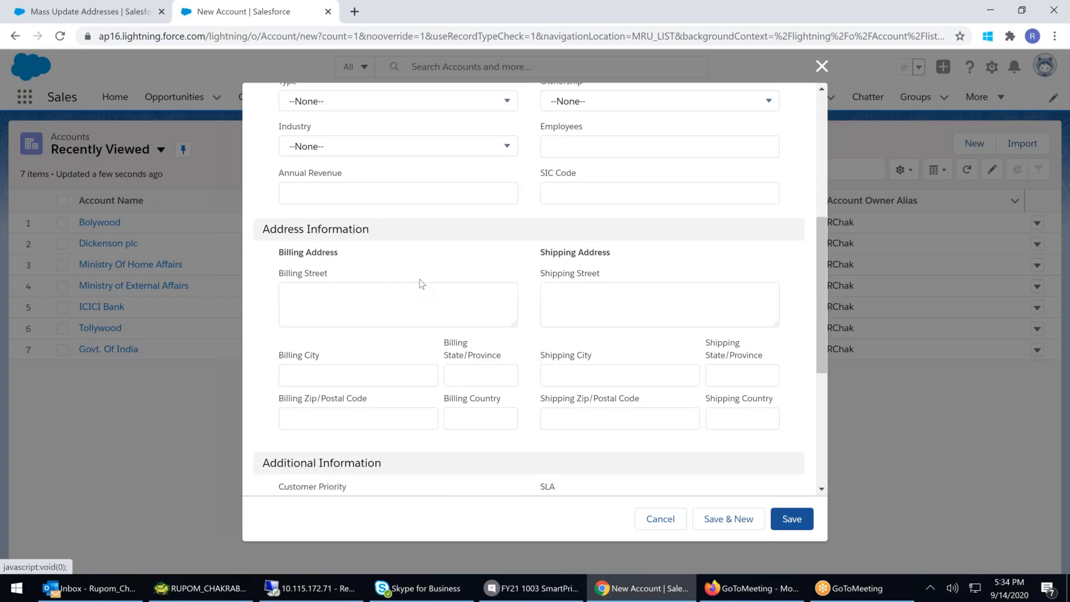
pyautogui.click(468, 396)
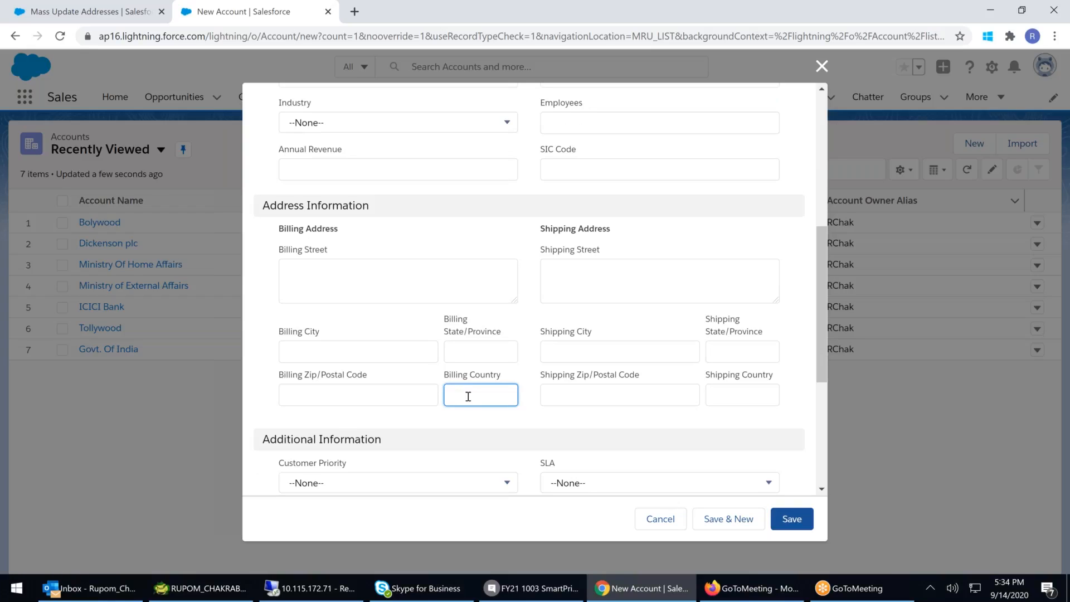
pyautogui.write('INDIA')
pyautogui.press('BackSpace')
pyautogui.press('BackSpace')
pyautogui.press('BackSpace')
pyautogui.press('BackSpace')
pyautogui.press('BackSpace')
pyautogui.write('REPUB')
pyautogui.click(473, 355)
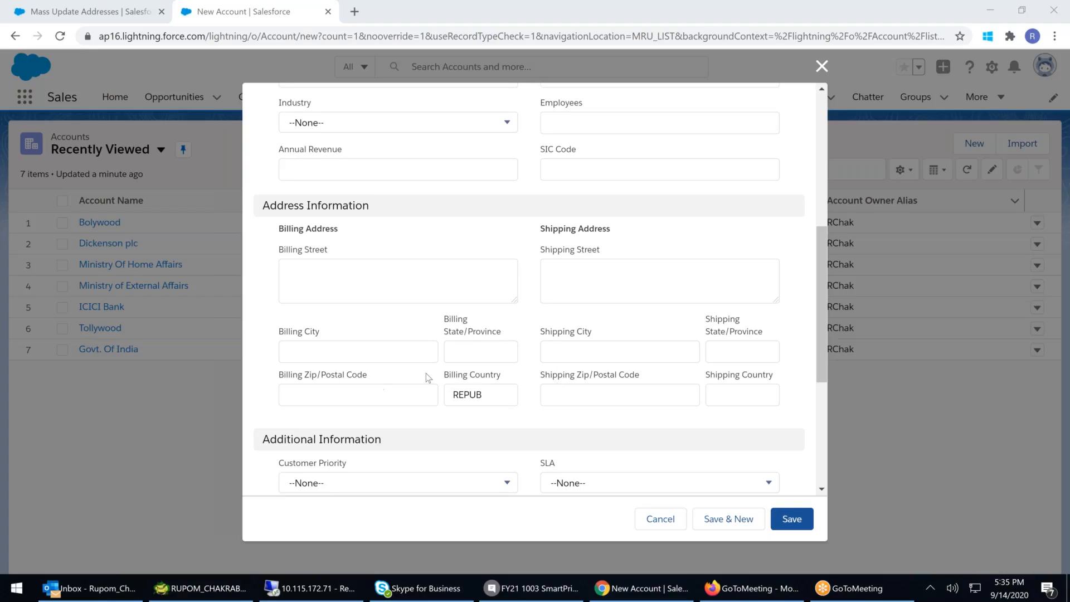
# - Enter a billing state/province value in the new account form, then cancel the new account
pyautogui.click(477, 353)
pyautogui.write('tE')
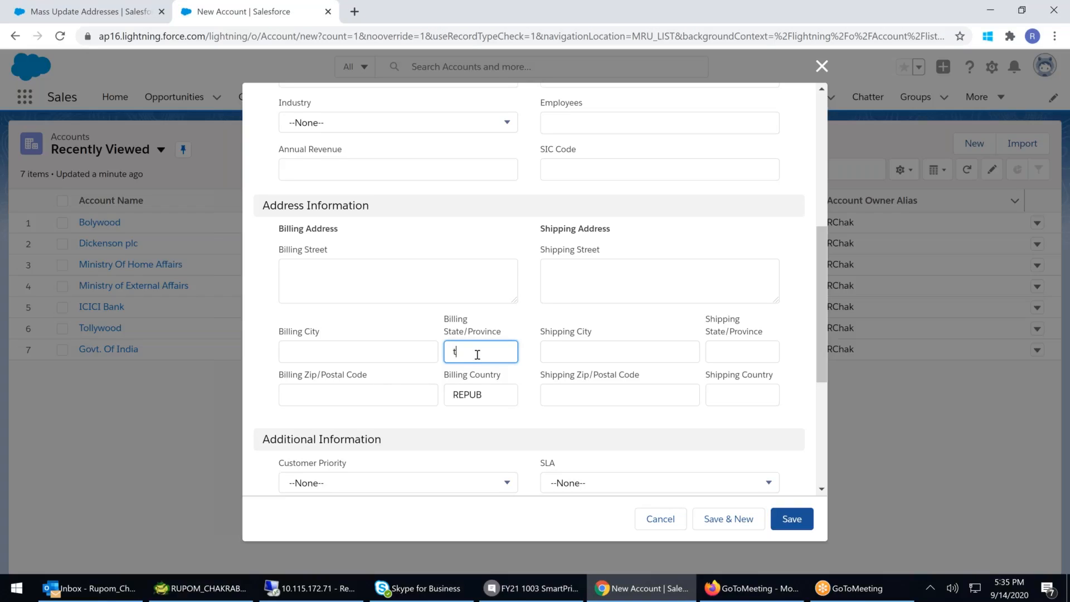
pyautogui.press('BackSpace')
pyautogui.write('Te')
pyautogui.press('BackSpace')
pyautogui.write('ake')
pyautogui.press('BackSpace')
pyautogui.press('BackSpace')
pyautogui.write('lengana')
pyautogui.press('BackSpace')
pyautogui.press('BackSpace')
pyautogui.press('BackSpace')
pyautogui.press('BackSpace')
pyautogui.press('BackSpace')
pyautogui.press('BackSpace')
pyautogui.press('BackSpace')
pyautogui.press('BackSpace')
pyautogui.press('BackSpace')
pyautogui.write('TS')
pyautogui.press('BackSpace')
pyautogui.write('T')
pyautogui.click(670, 524)
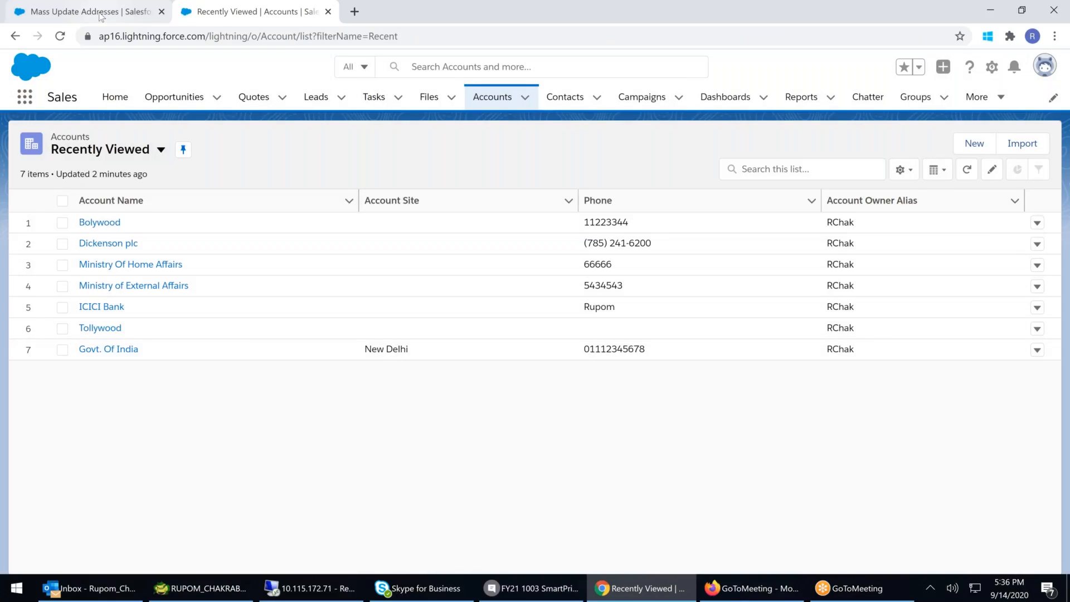
# - Return to Mass Update Addresses and continue the wizard with the Country address field type
pyautogui.click(101, 17)
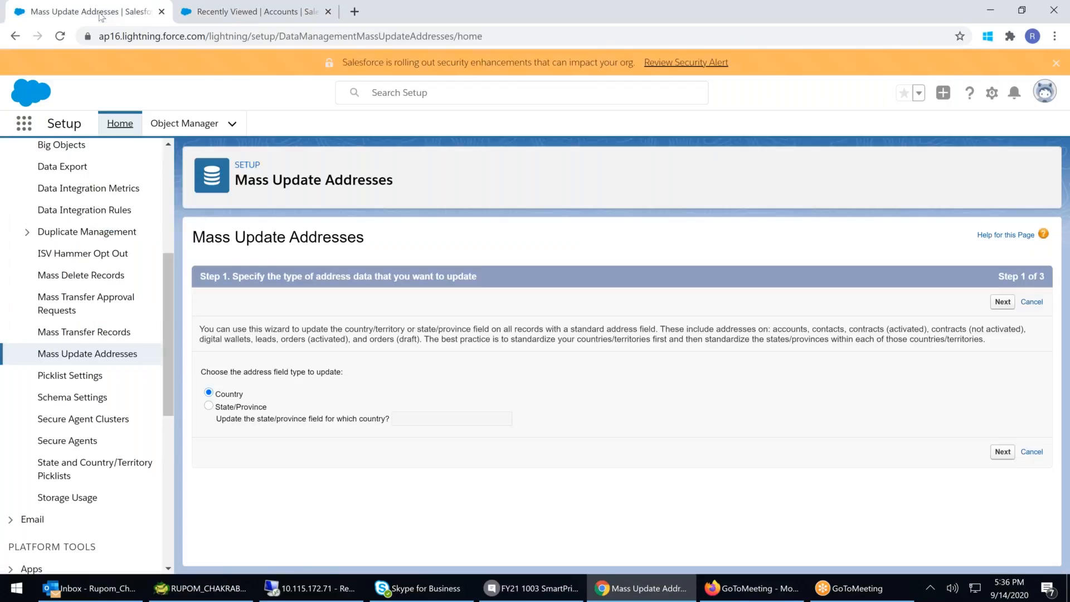
pyautogui.click(95, 332)
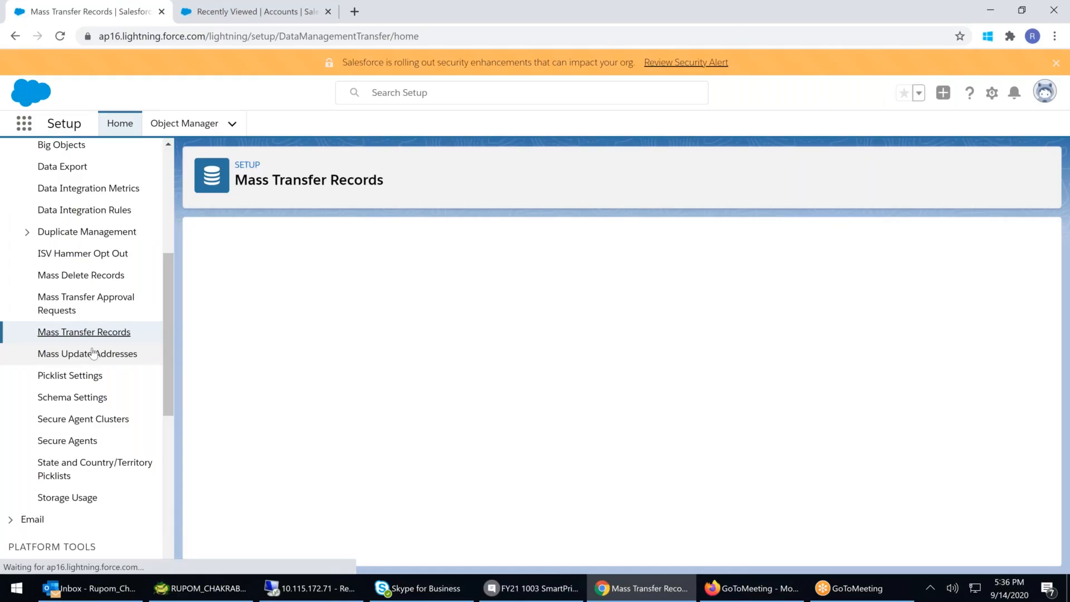
pyautogui.click(93, 353)
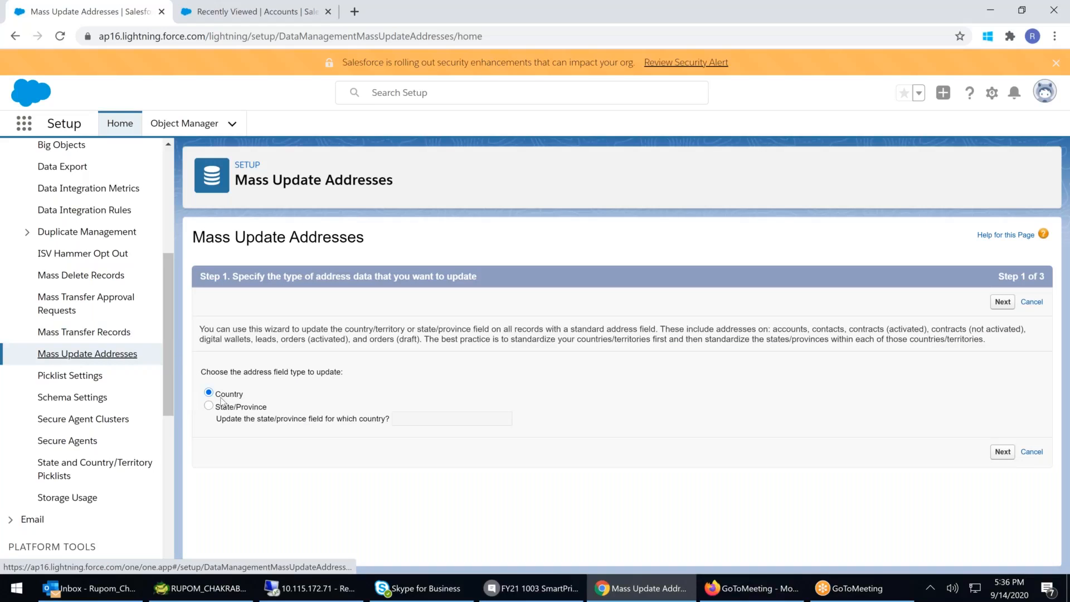
pyautogui.click(1001, 453)
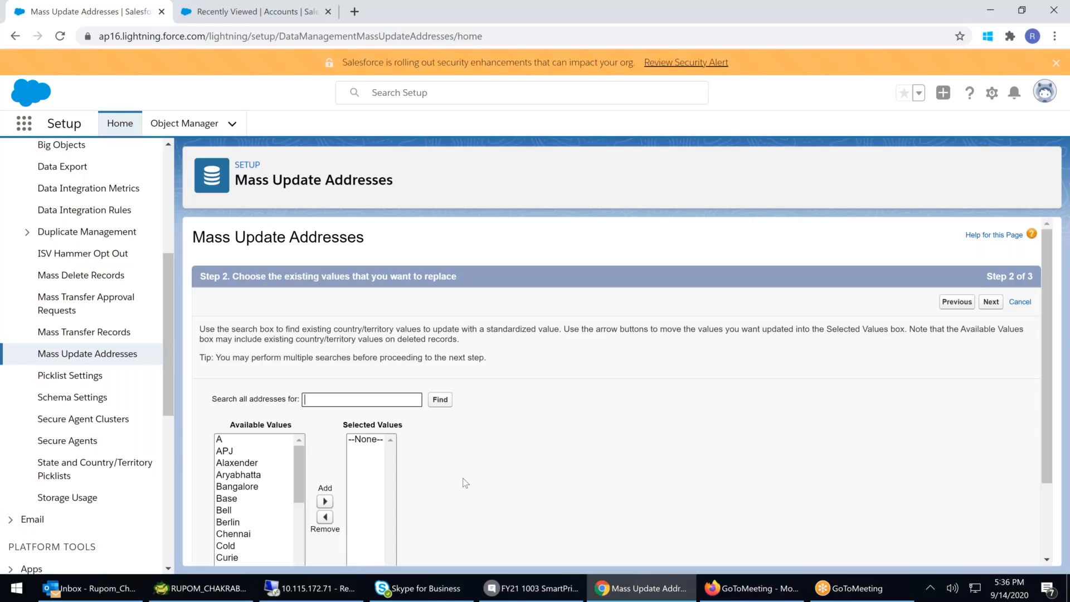
# - Add A, APJ, Alaxender, Aryabhatta, Bangalore, Chennai and Hyderabad to the selected values to replace
pyautogui.scroll(-2, 461, 483)
pyautogui.click(223, 343)
pyautogui.click(324, 403)
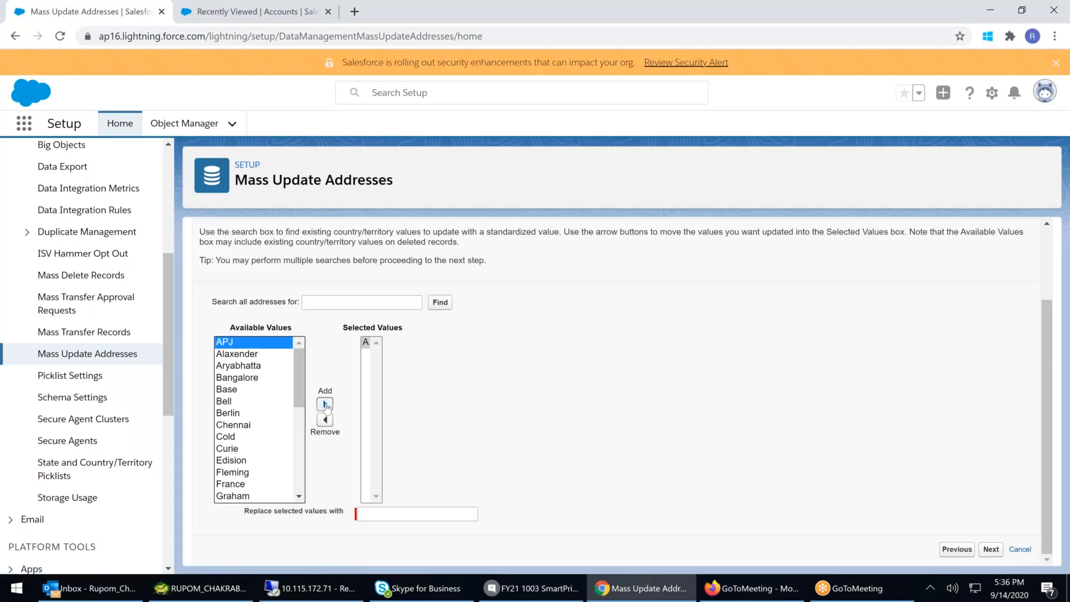
pyautogui.click(325, 403)
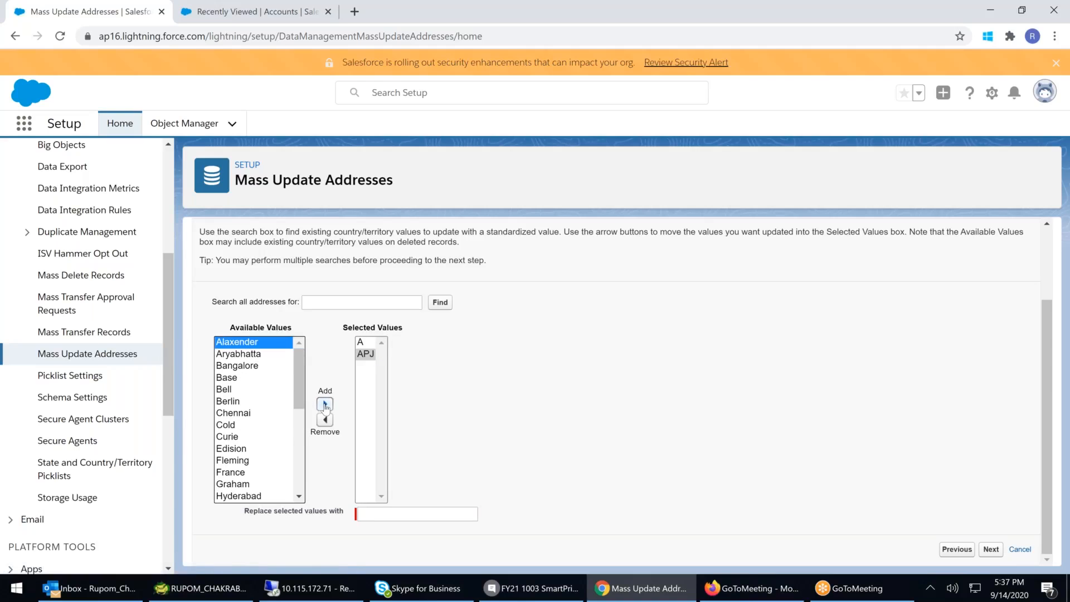
pyautogui.click(325, 405)
pyautogui.click(250, 342)
pyautogui.click(325, 403)
pyautogui.click(246, 343)
pyautogui.click(324, 403)
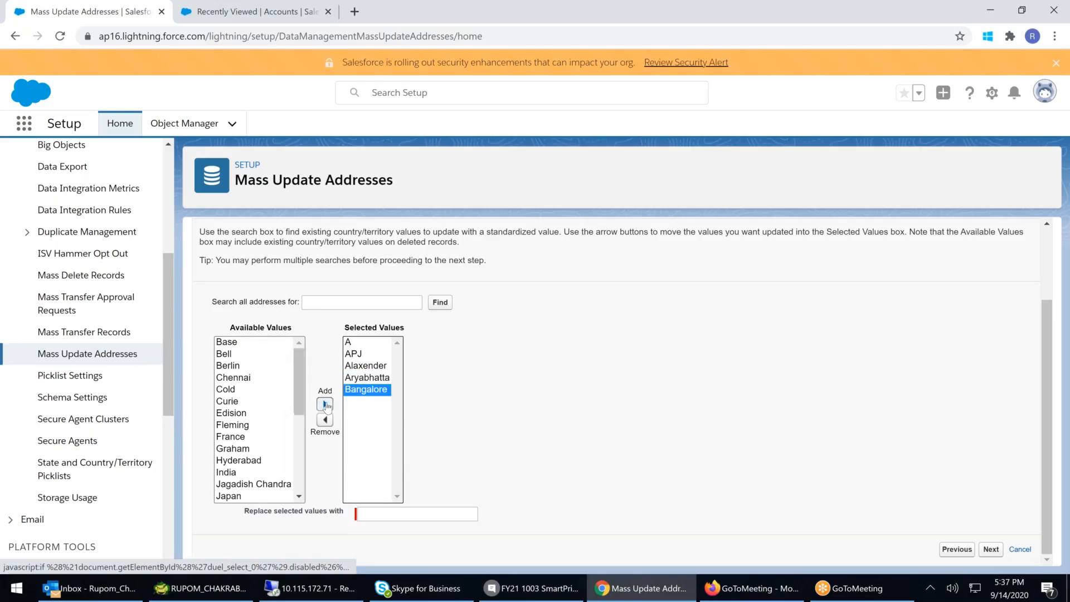
pyautogui.click(245, 378)
pyautogui.click(325, 404)
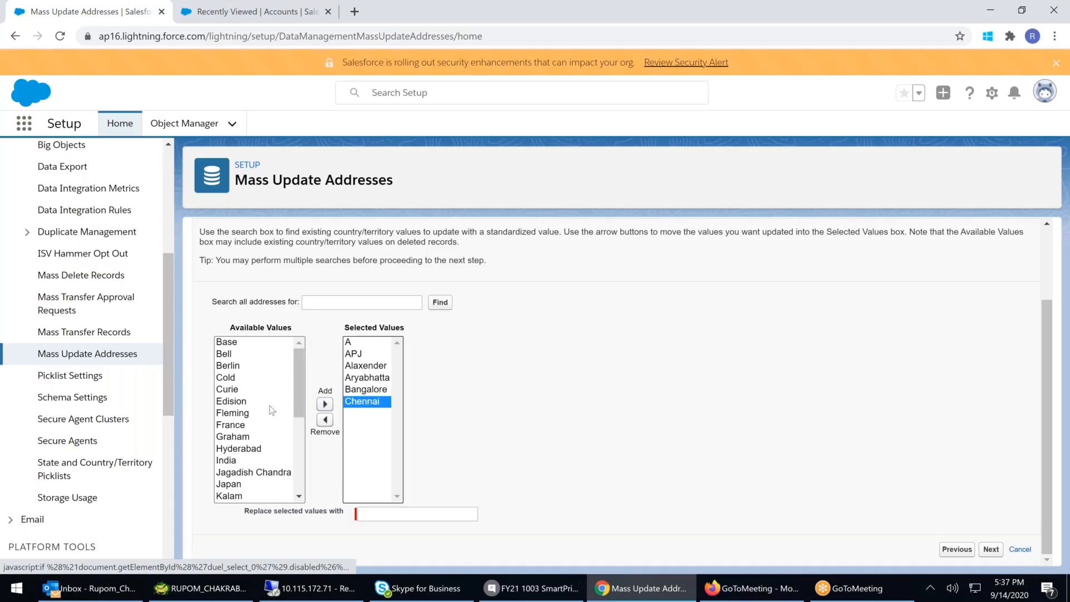
pyautogui.click(250, 449)
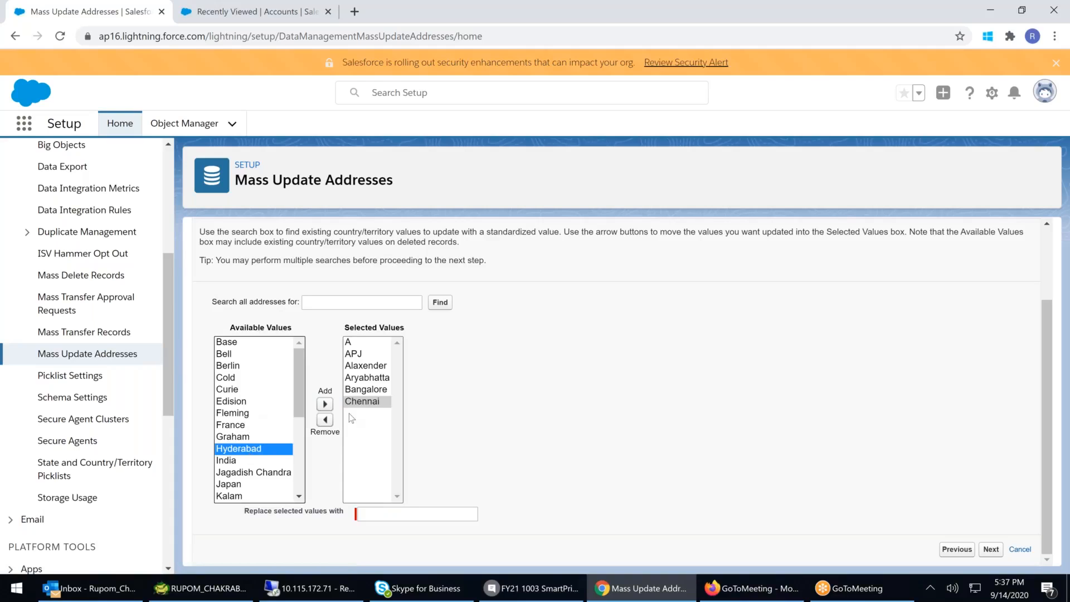
pyautogui.click(325, 404)
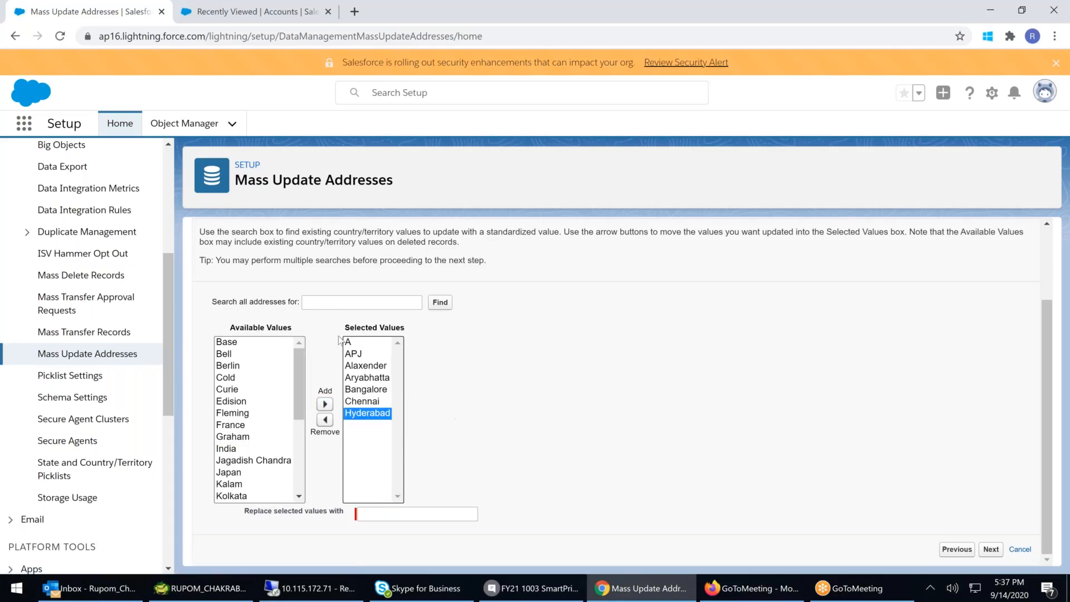
# - Add India, Jagadish Chandra, Kalam, Kolkata, Ramanujam and iNDIA to the selected values and focus the replacement value field
pyautogui.scroll(2, 255, 252)
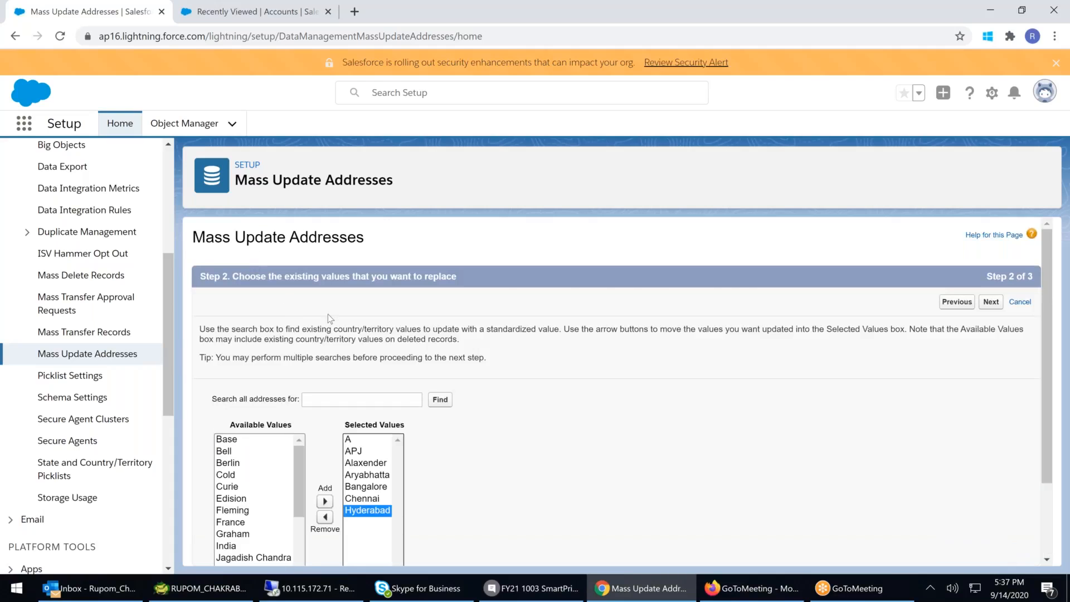
pyautogui.scroll(-2, 328, 313)
pyautogui.moveTo(302, 396); pyautogui.dragTo(302, 410)
pyautogui.click(233, 417)
pyautogui.click(325, 404)
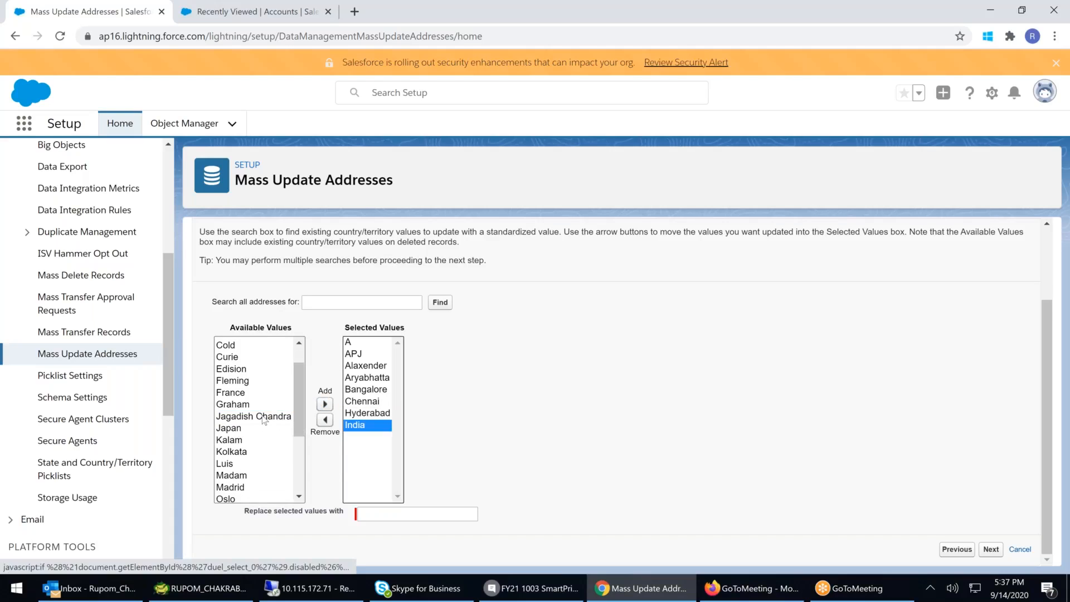
pyautogui.click(327, 405)
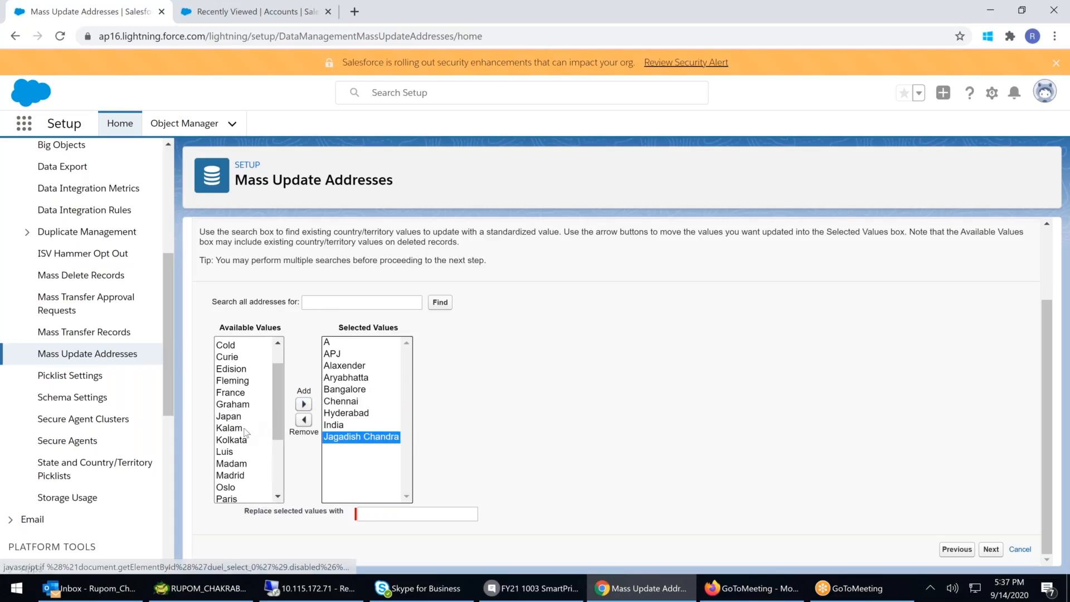
pyautogui.click(238, 430)
pyautogui.click(304, 403)
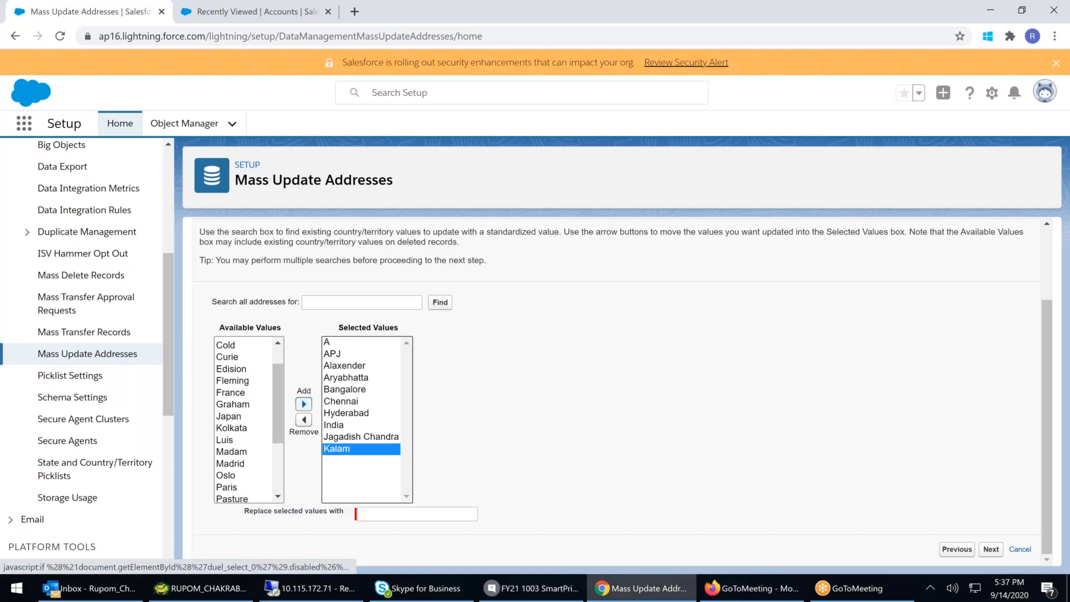
pyautogui.click(303, 404)
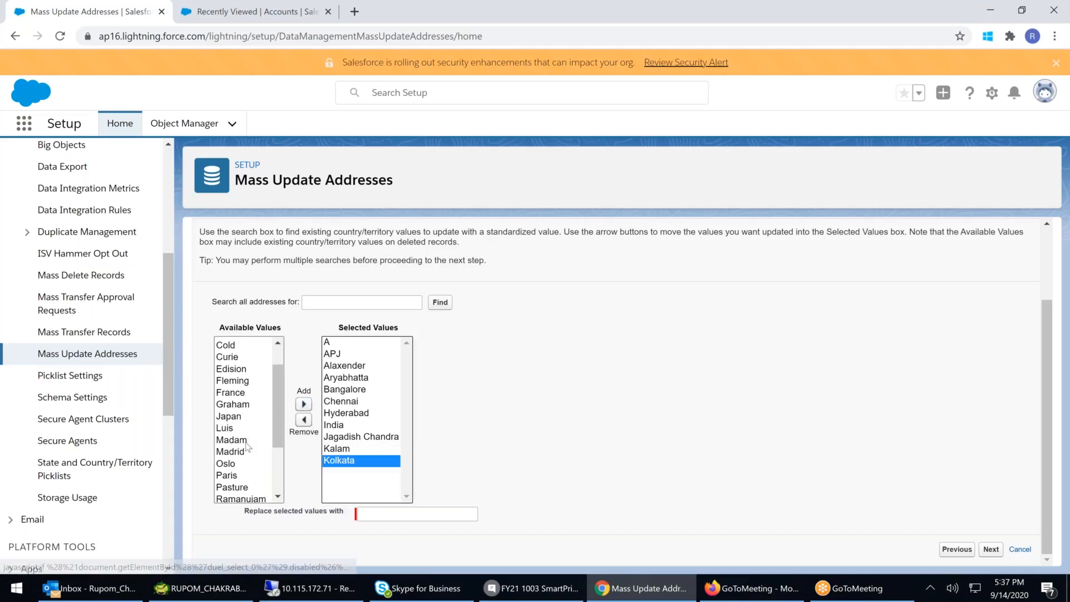
pyautogui.scroll(-3, 249, 447)
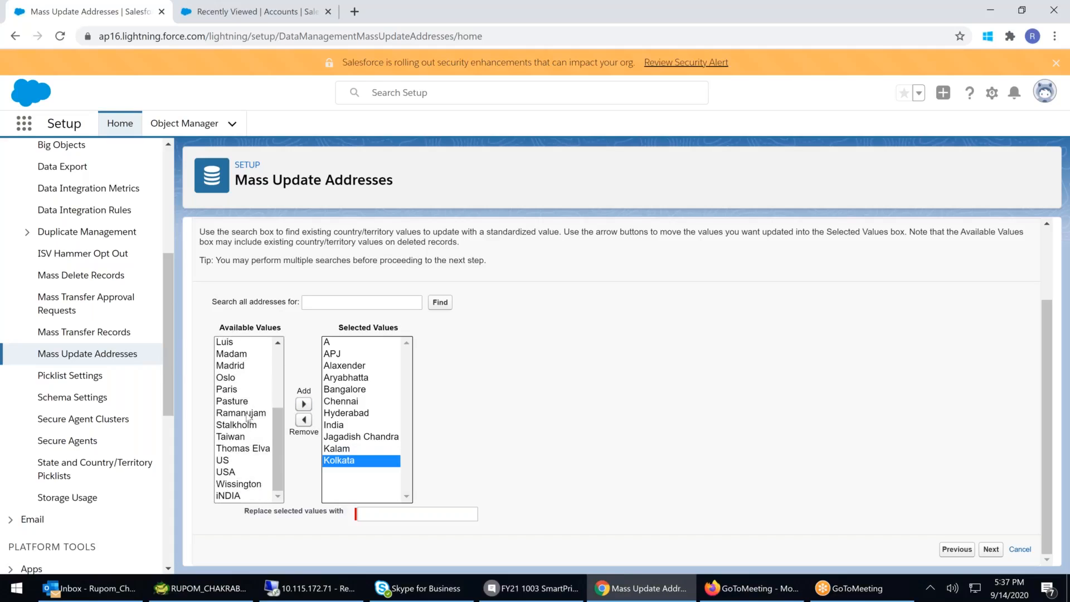
pyautogui.click(244, 413)
pyautogui.click(303, 404)
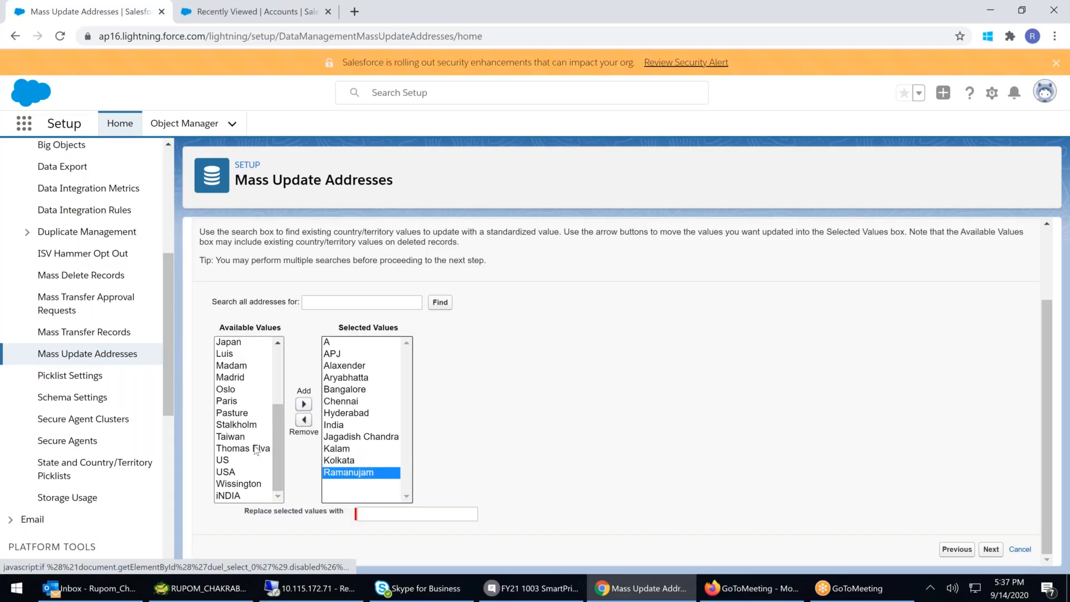
pyautogui.click(239, 496)
pyautogui.click(304, 403)
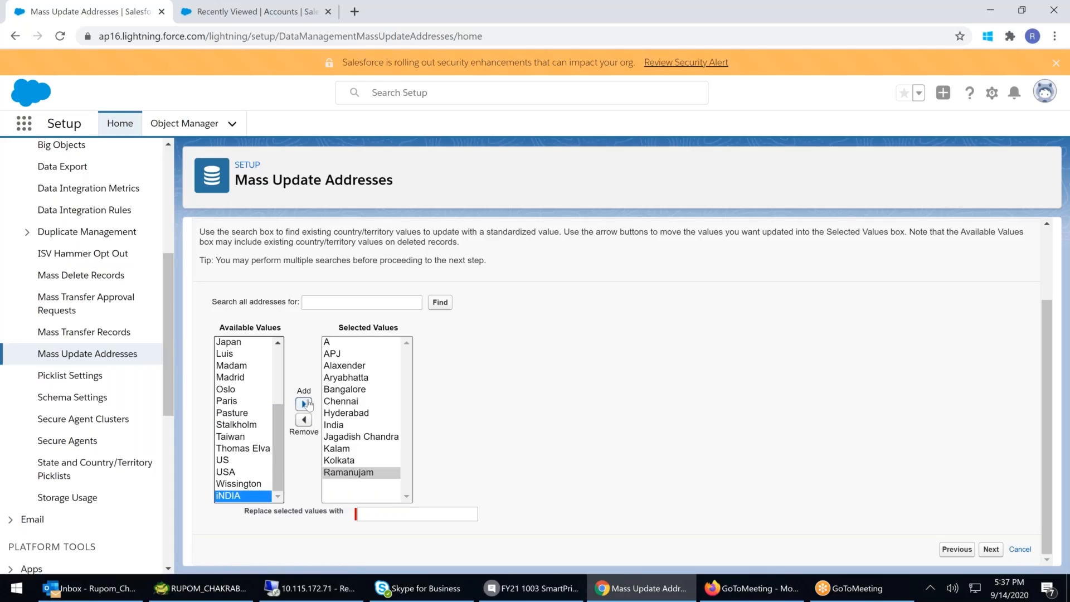
pyautogui.click(329, 425)
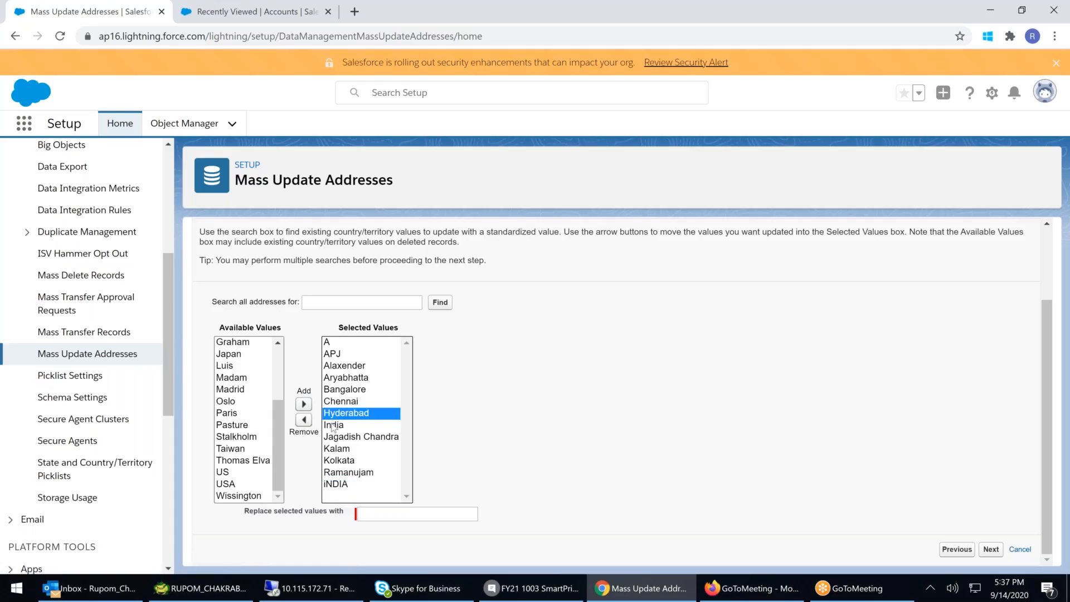
pyautogui.click(333, 486)
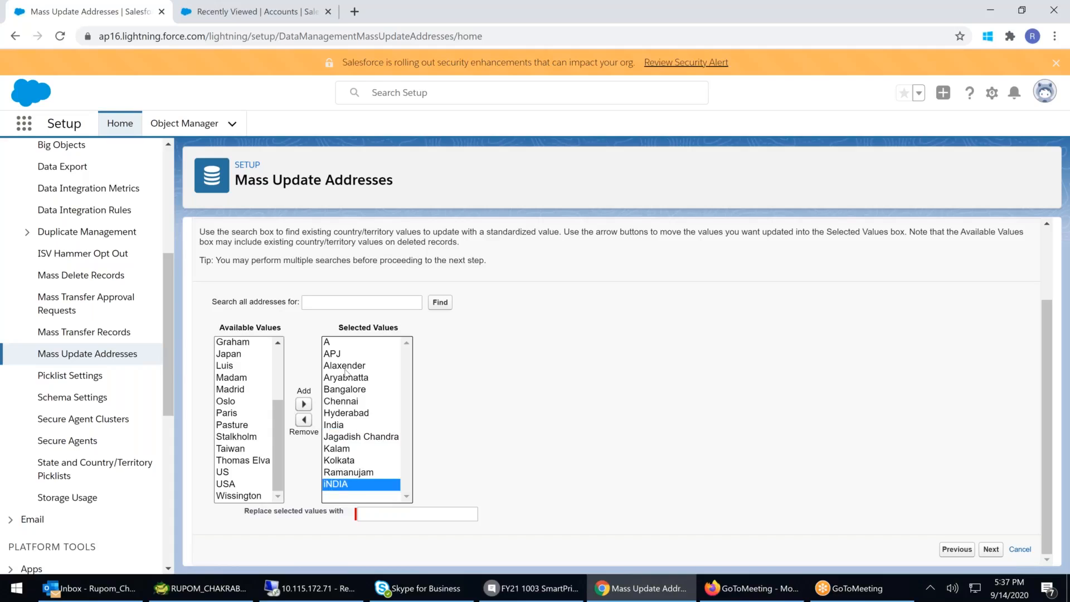
pyautogui.click(361, 513)
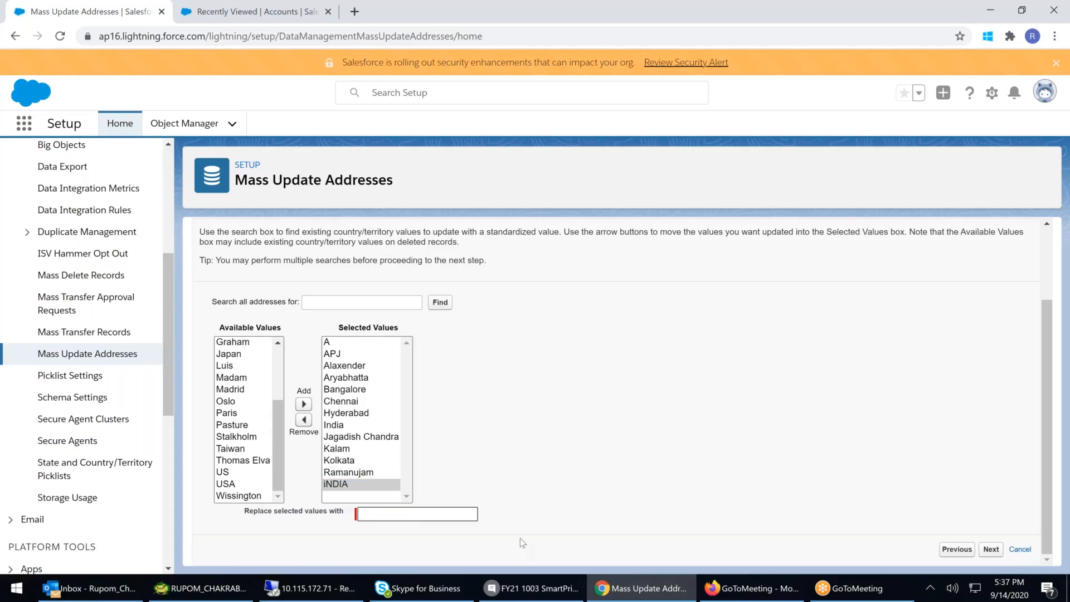
# - Switch to the Accounts tab and open the All Accounts list view
pyautogui.click(251, 14)
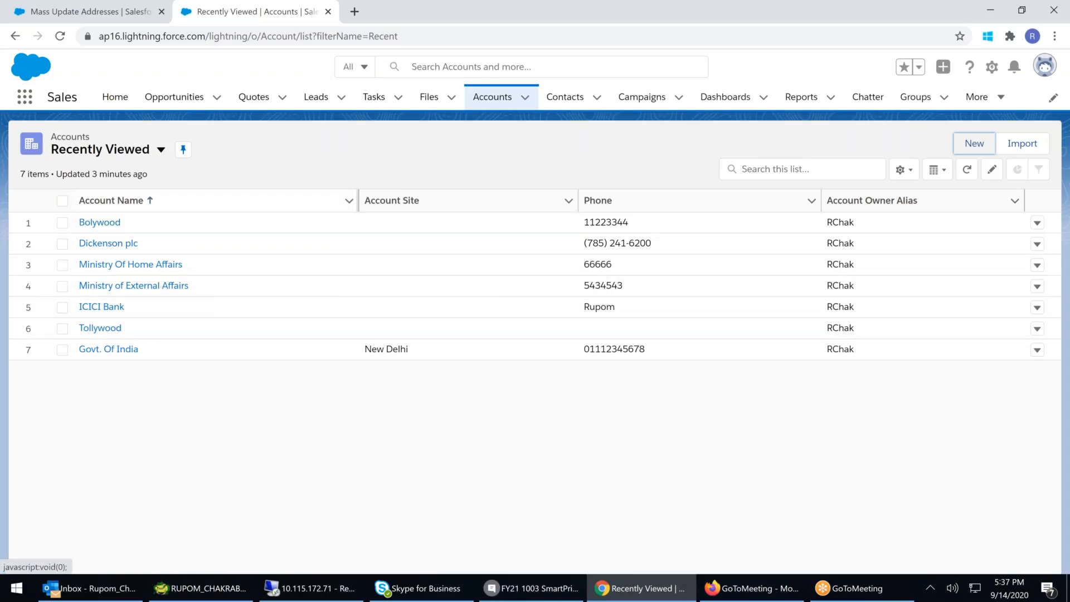
pyautogui.click(161, 151)
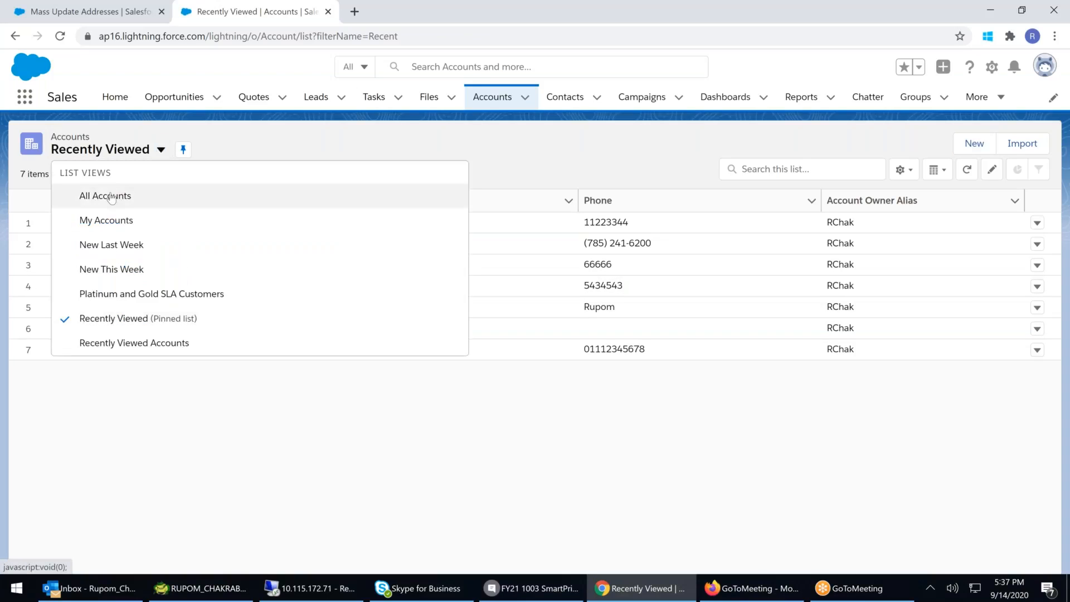
pyautogui.click(112, 196)
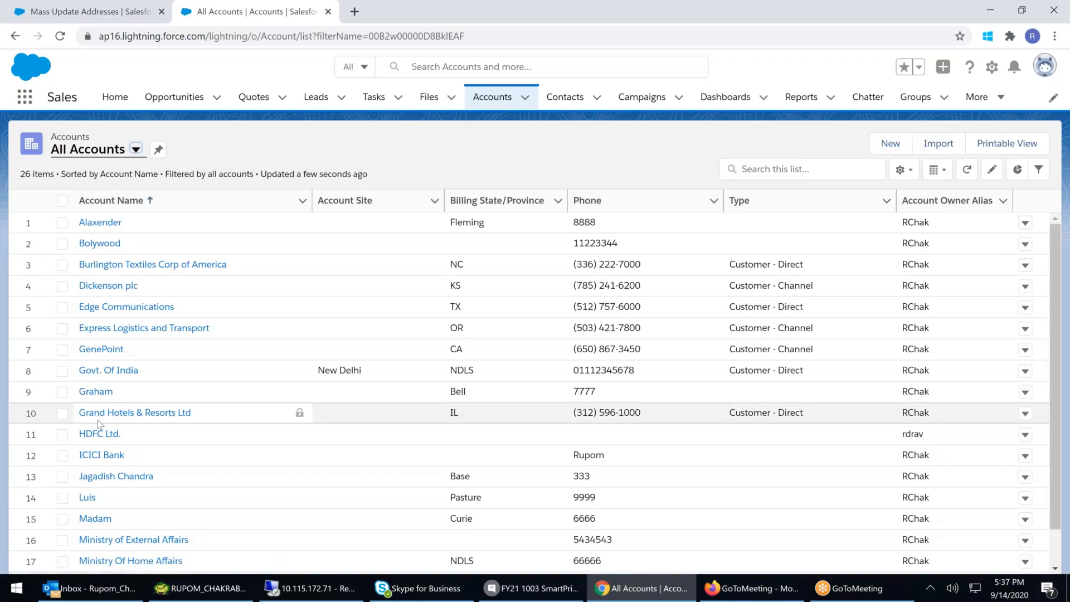
pyautogui.scroll(-1, 98, 424)
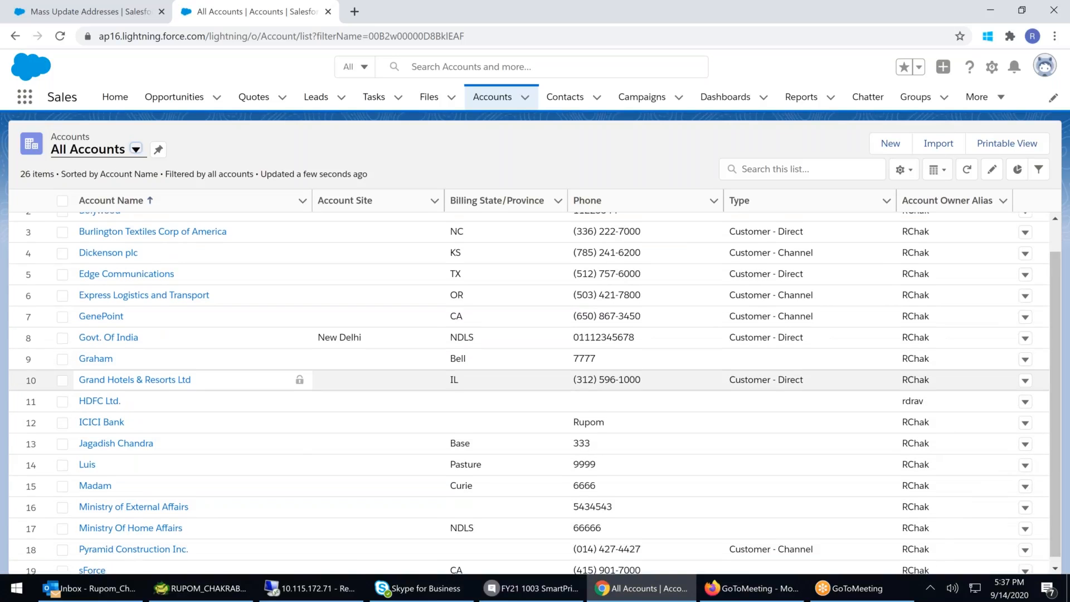
pyautogui.click(99, 434)
pyautogui.click(120, 247)
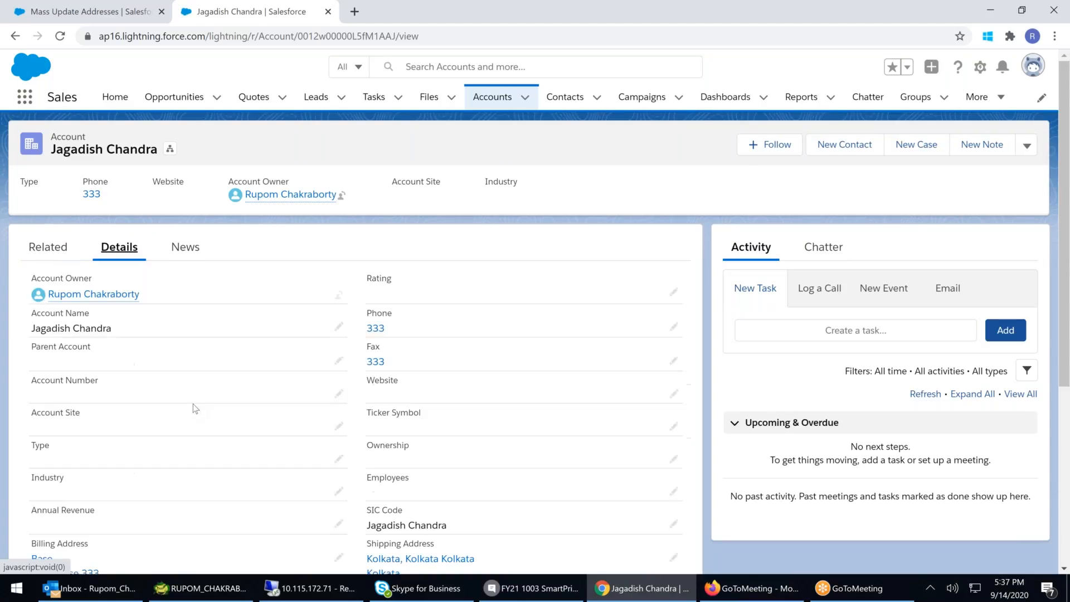
pyautogui.scroll(-3, 172, 448)
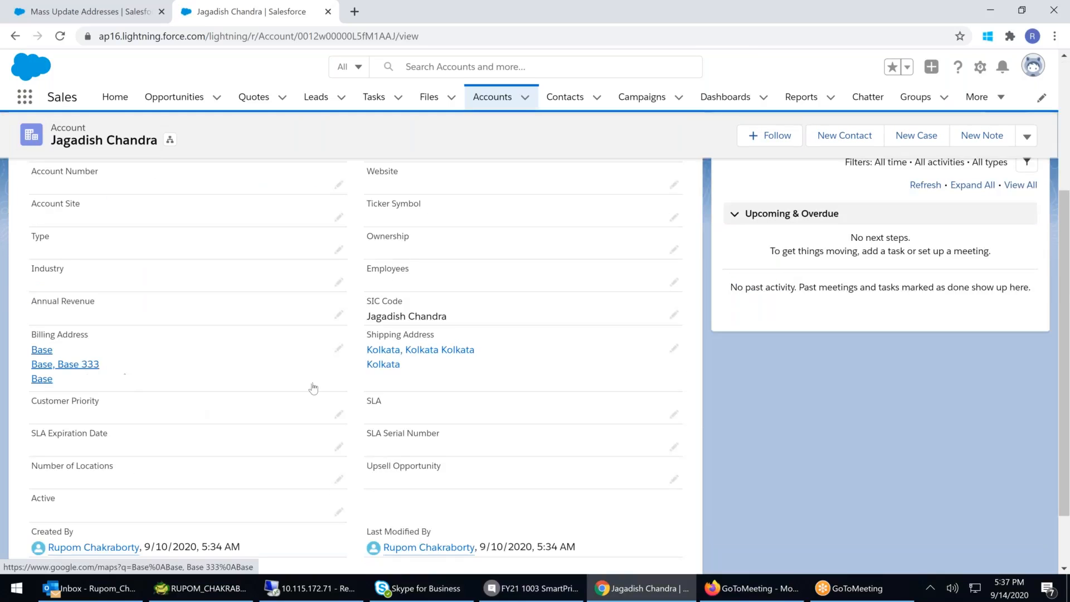
pyautogui.click(339, 349)
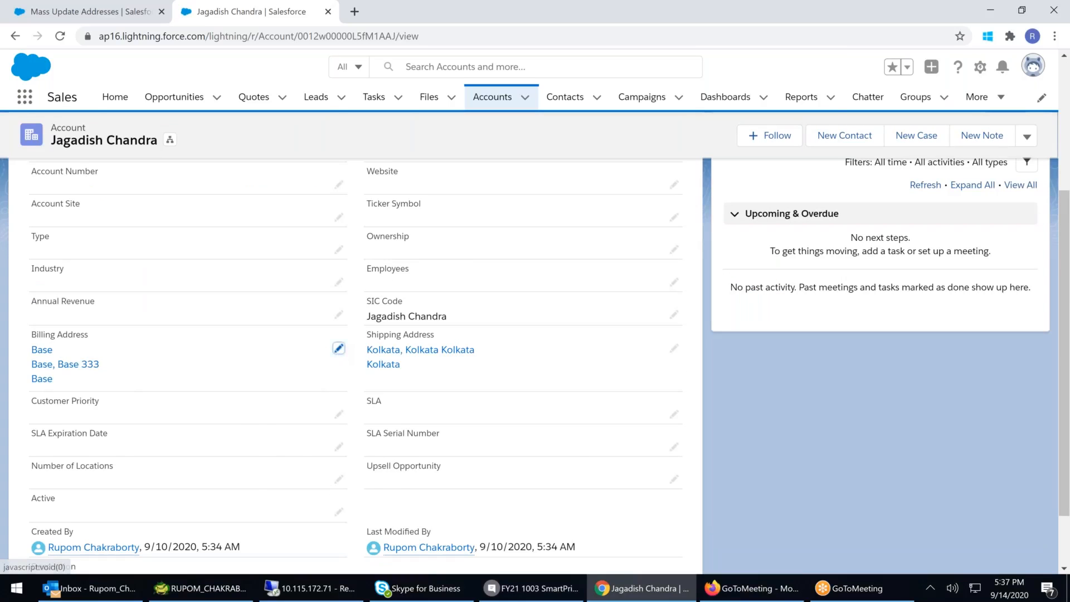
pyautogui.click(289, 473)
pyautogui.hotkey('ctrl', 'a')
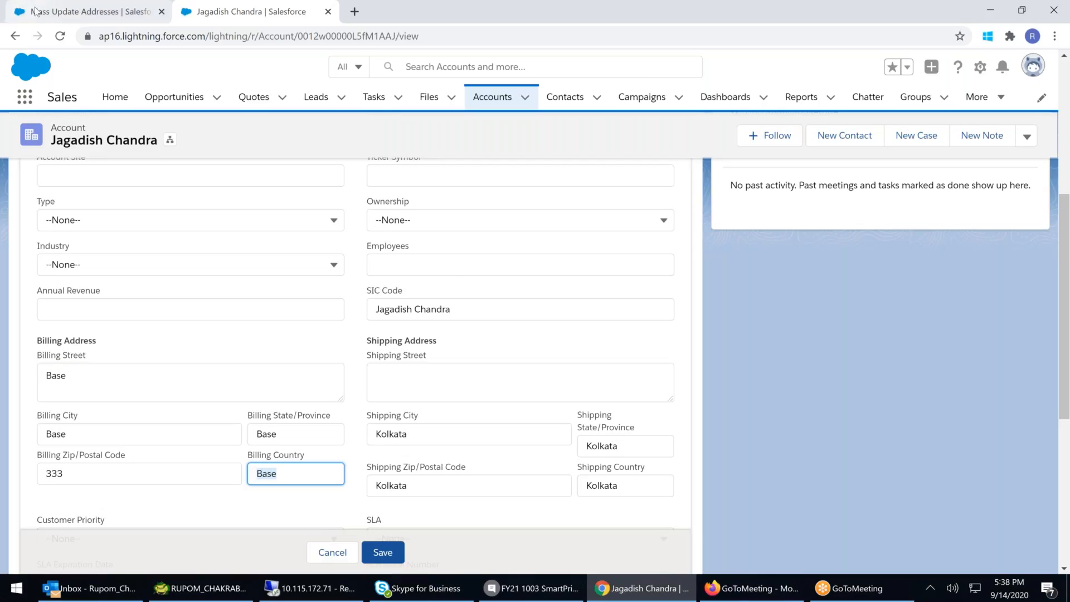
# - Back in Mass Update Addresses, add Base to the selected values, set the replacement value to INDIA, and continue
pyautogui.click(34, 12)
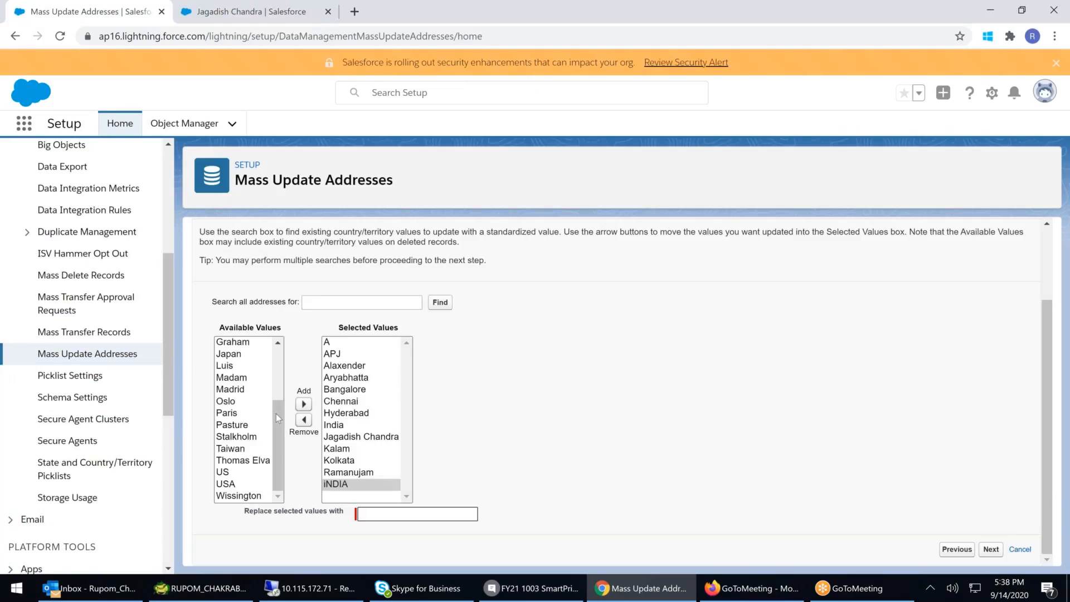
pyautogui.moveTo(275, 412); pyautogui.dragTo(276, 357)
pyautogui.click(226, 343)
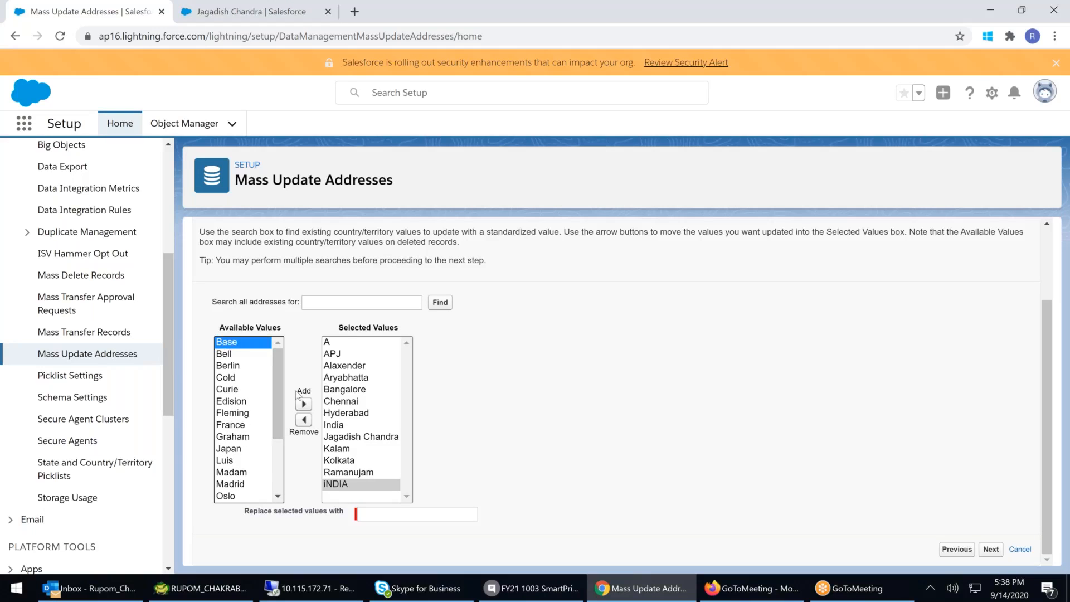
pyautogui.click(304, 403)
pyautogui.click(386, 514)
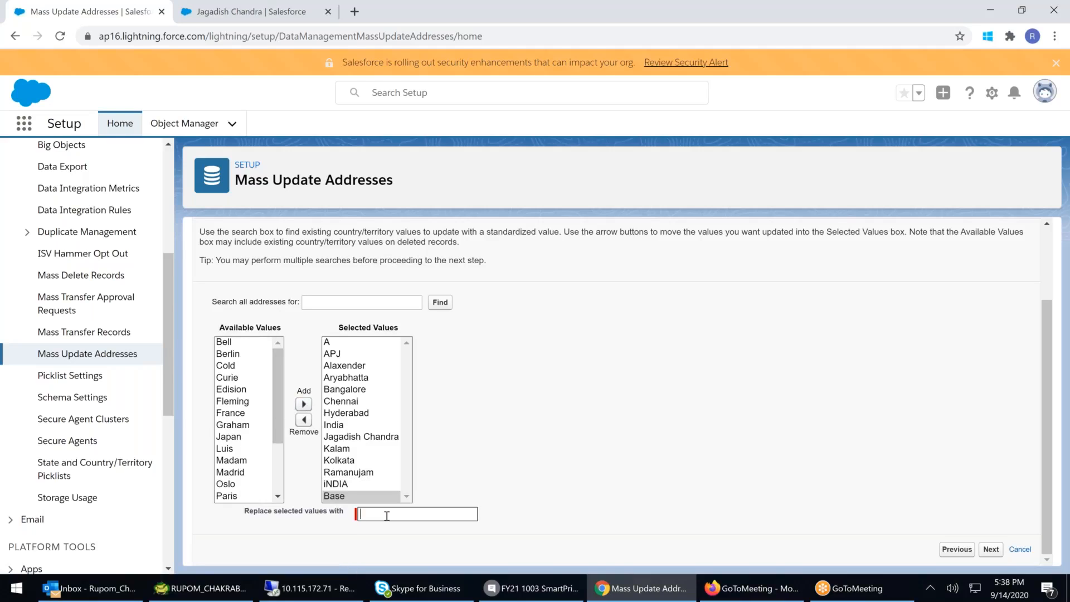
pyautogui.write('INDIA')
pyautogui.click(988, 550)
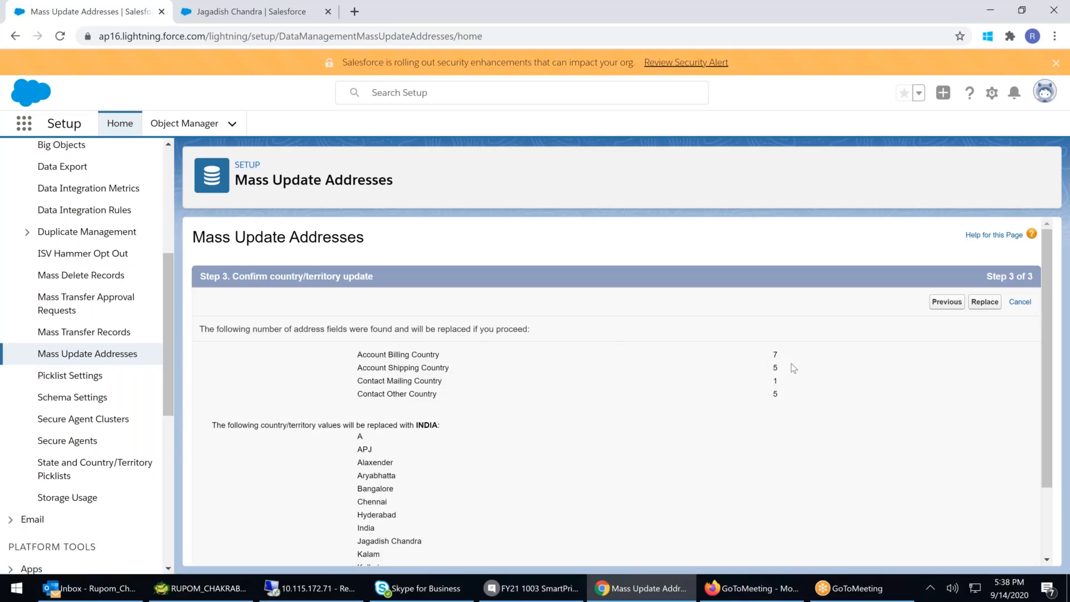
# - Review the affected address counts, replace the selected country values with INDIA, and finish the wizard, dismissing the Critical Updates dialog
pyautogui.moveTo(774, 355); pyautogui.dragTo(813, 444)
pyautogui.click(540, 356)
pyautogui.moveTo(585, 352); pyautogui.dragTo(624, 373)
pyautogui.click(485, 384)
pyautogui.moveTo(415, 376); pyautogui.dragTo(792, 394)
pyautogui.click(636, 390)
pyautogui.click(984, 301)
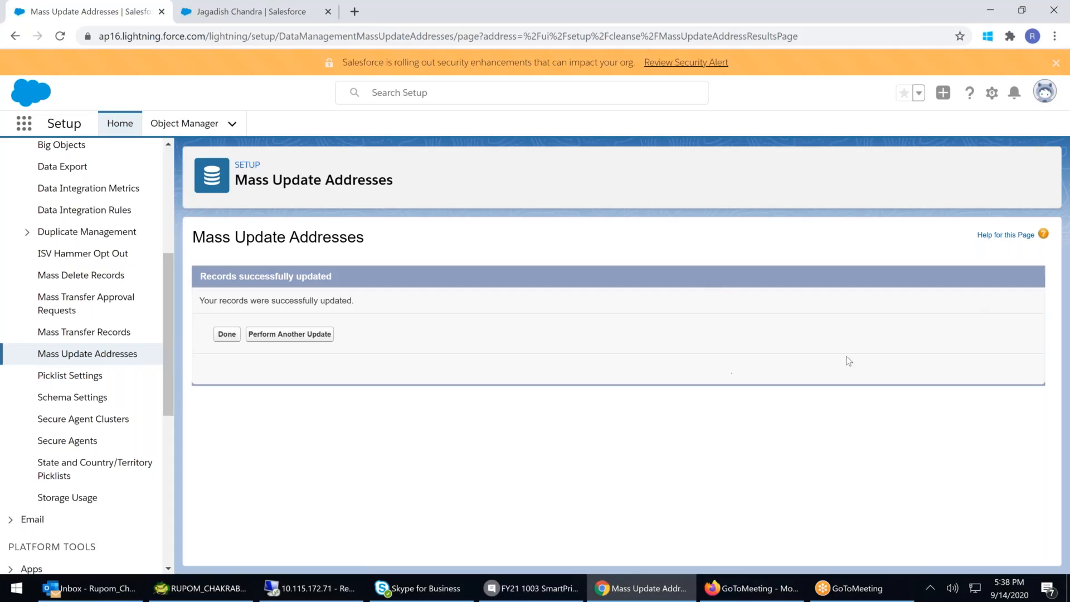
pyautogui.click(226, 334)
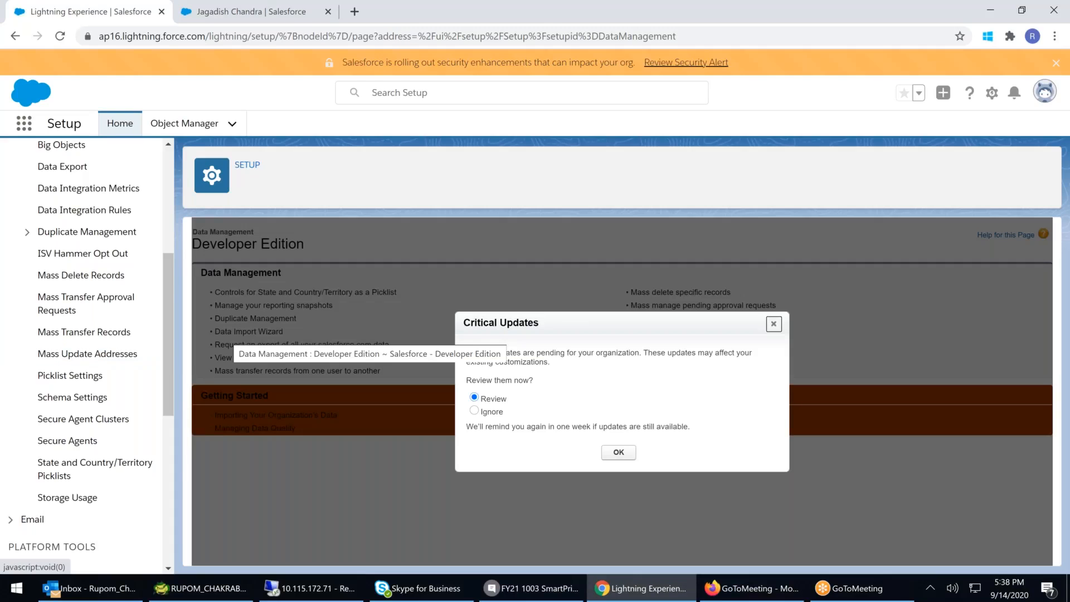
pyautogui.click(773, 323)
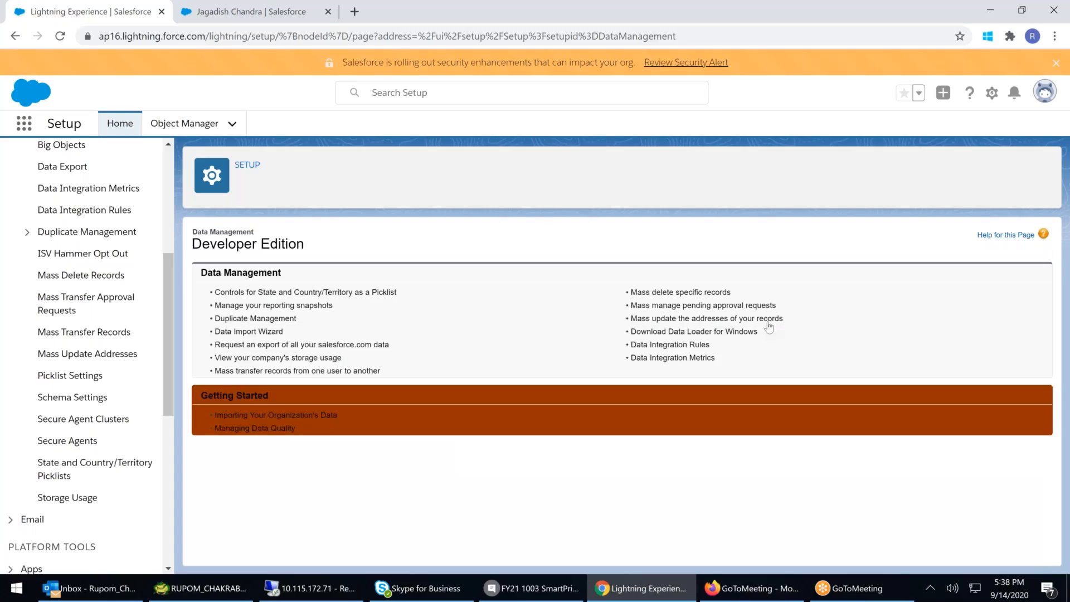
pyautogui.click(278, 16)
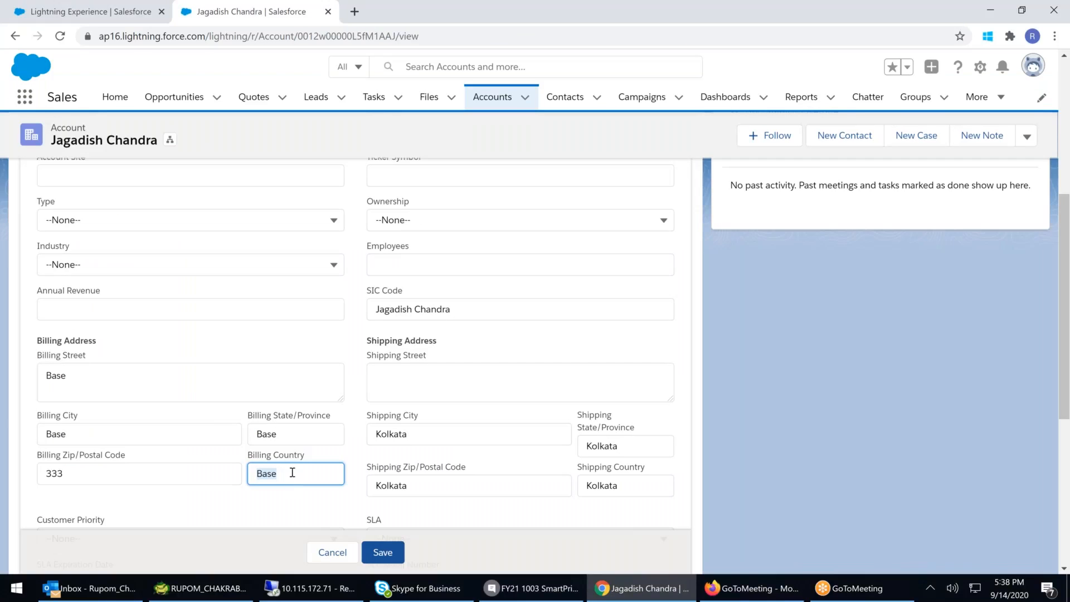
pyautogui.hotkey('ctrl', 'l')
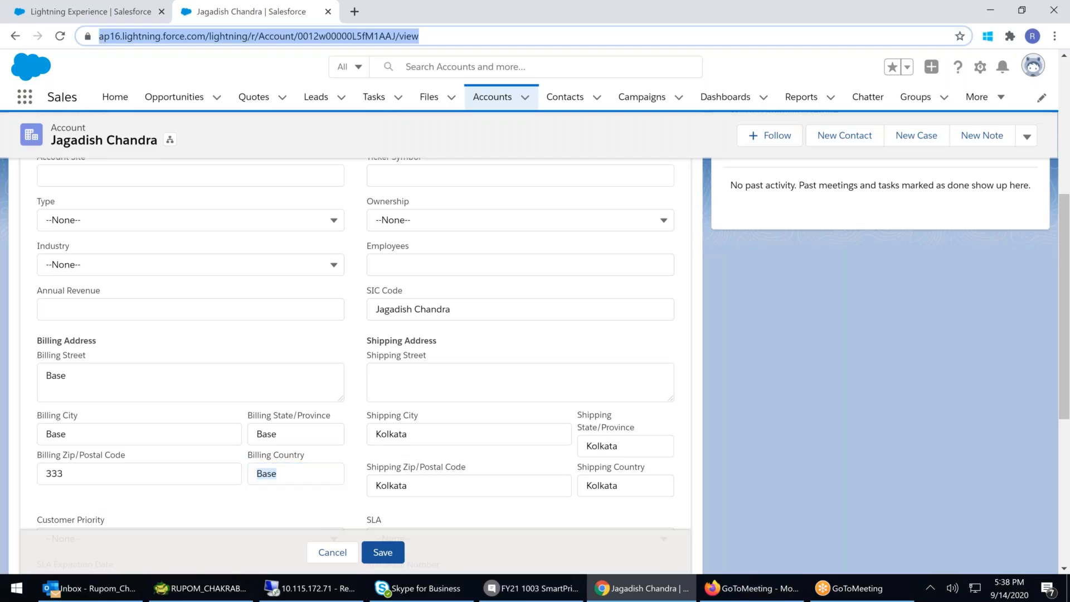
pyautogui.press('Return')
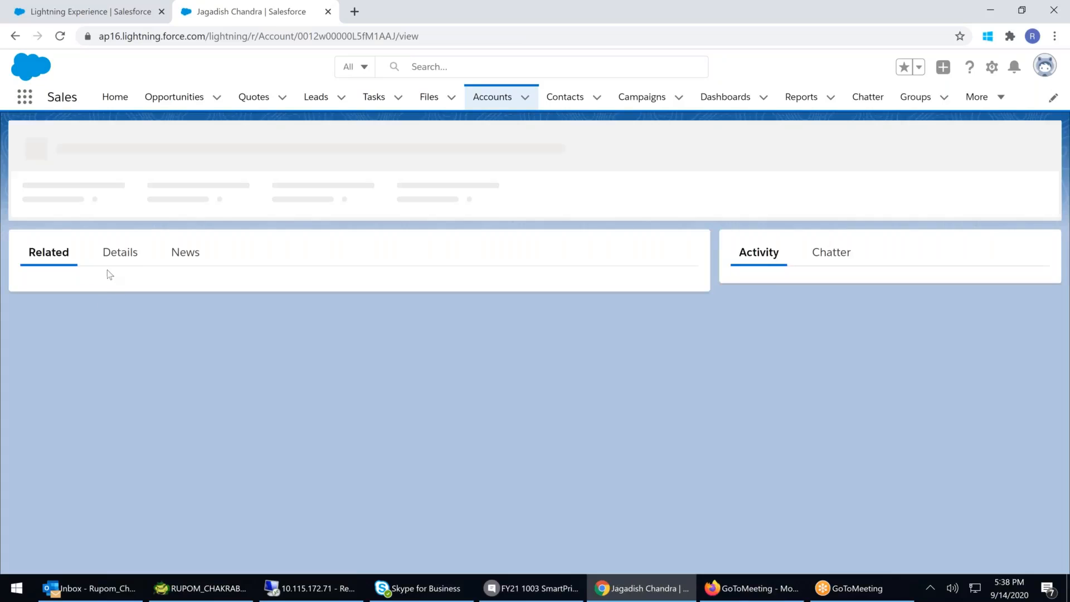
pyautogui.click(120, 243)
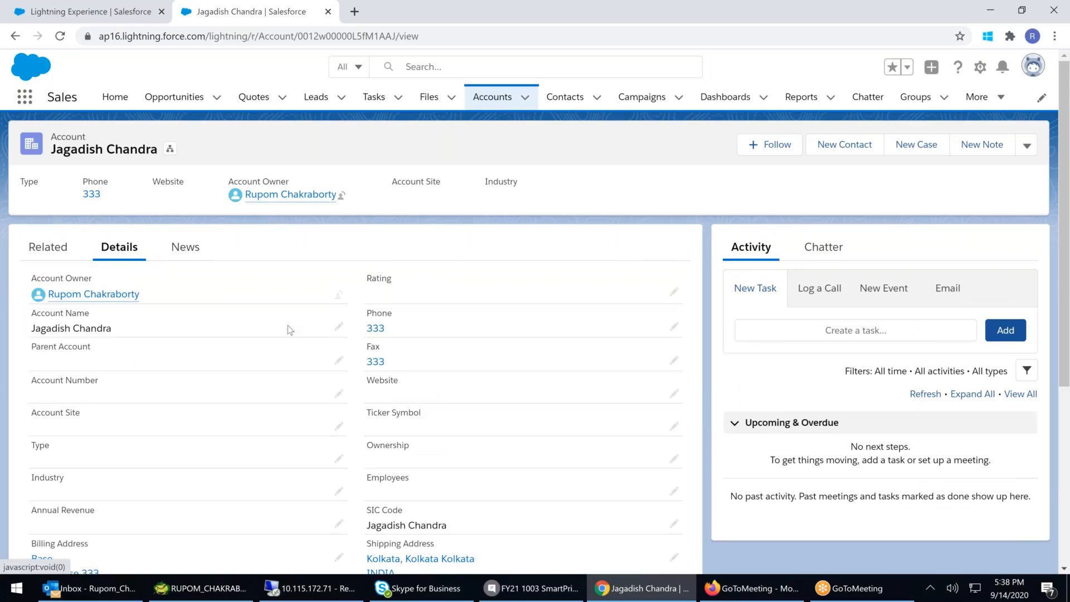
pyautogui.scroll(-4, 241, 416)
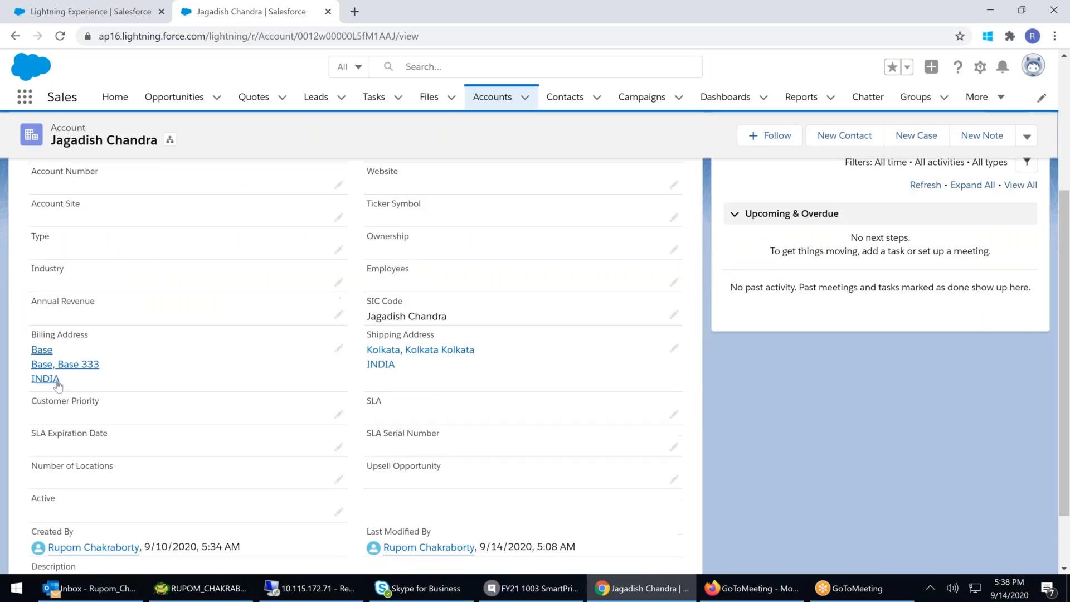
pyautogui.click(339, 348)
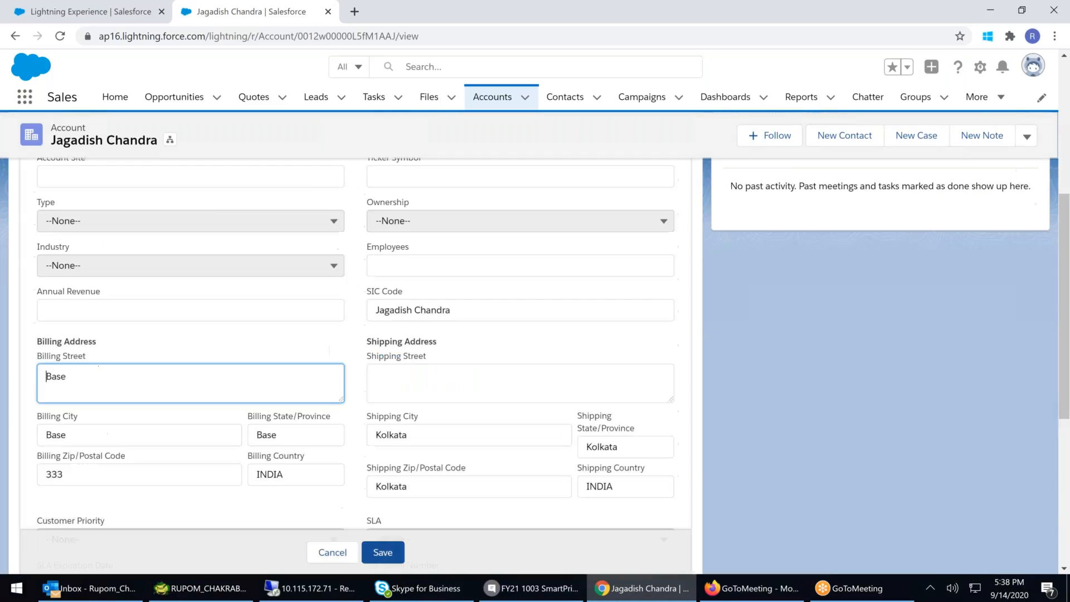
pyautogui.moveTo(303, 475); pyautogui.dragTo(217, 472)
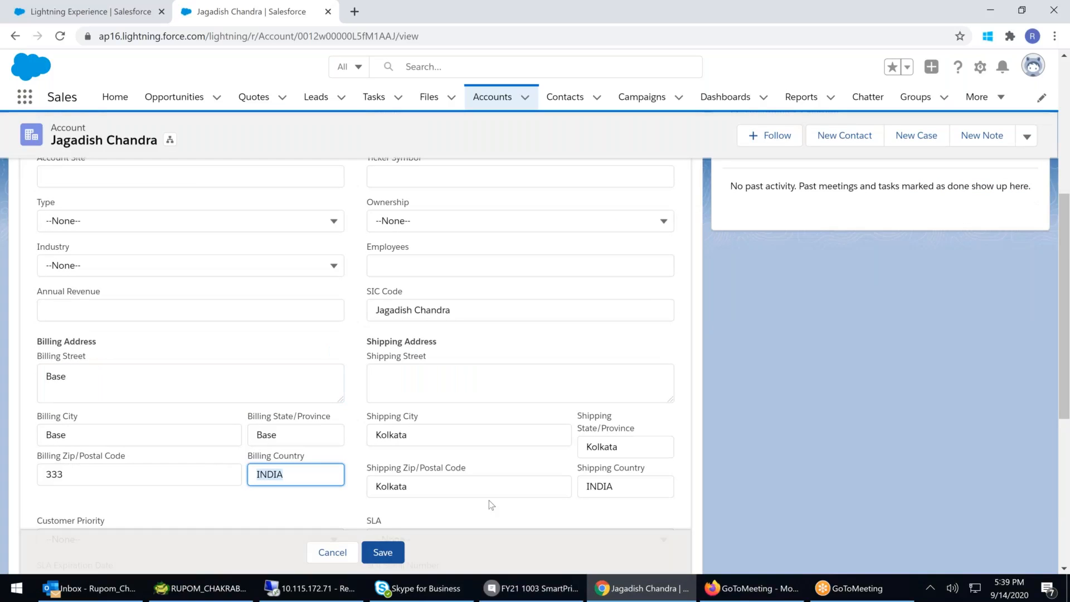
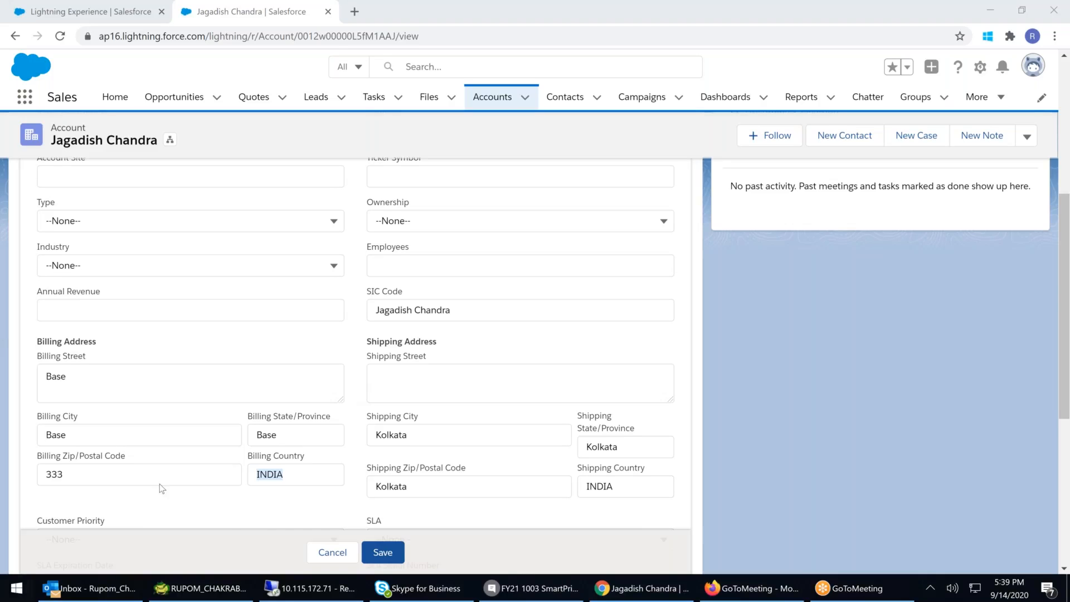
# - Return to Setup and start a Mass Update Addresses run for state/province values of INDIA addresses
pyautogui.click(289, 481)
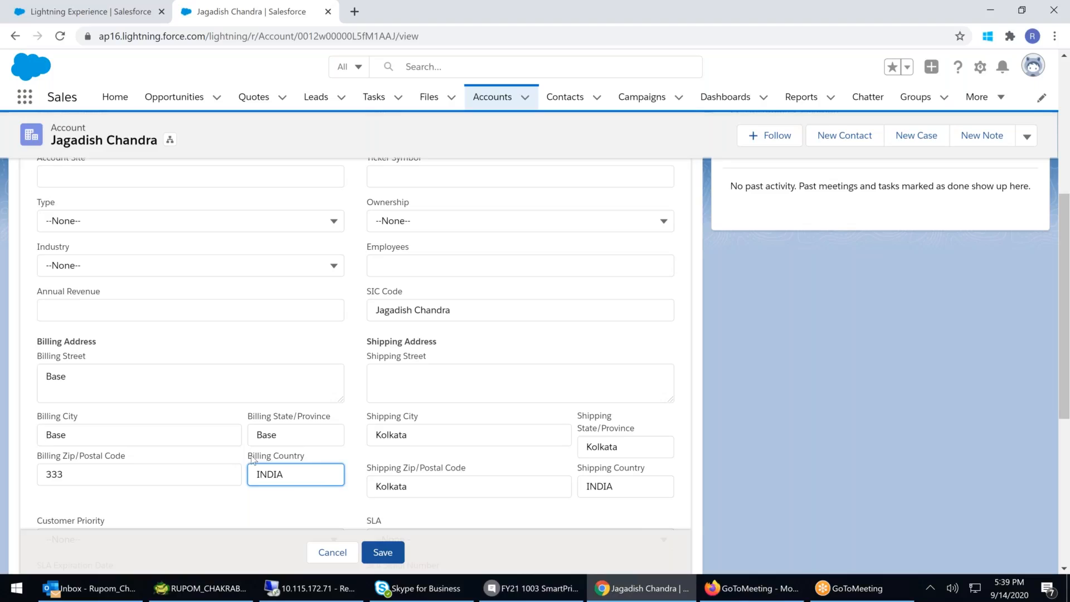
pyautogui.moveTo(250, 458); pyautogui.dragTo(287, 500)
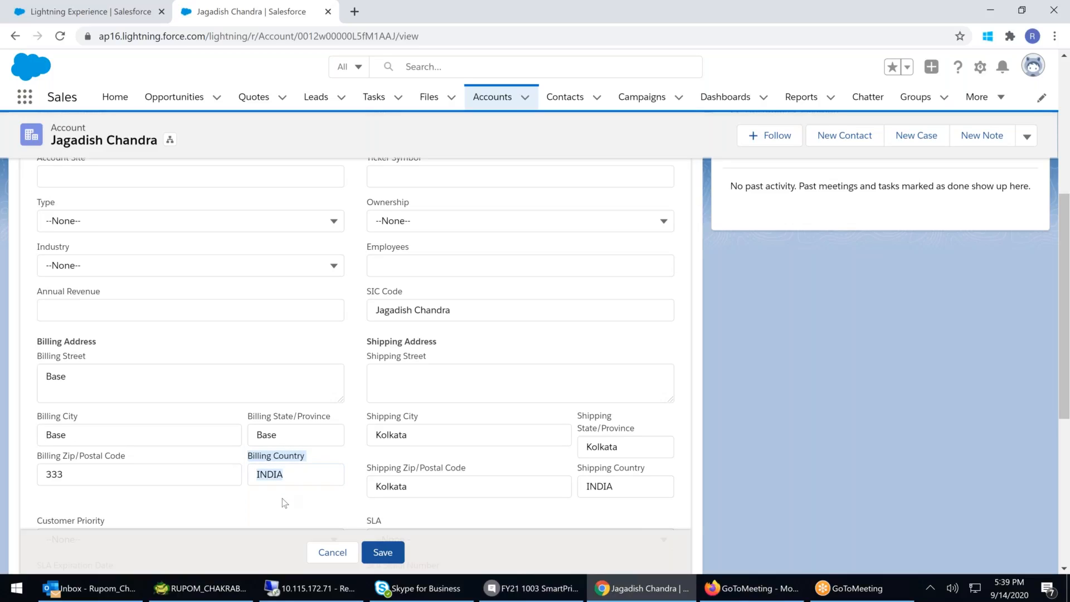
pyautogui.click(88, 16)
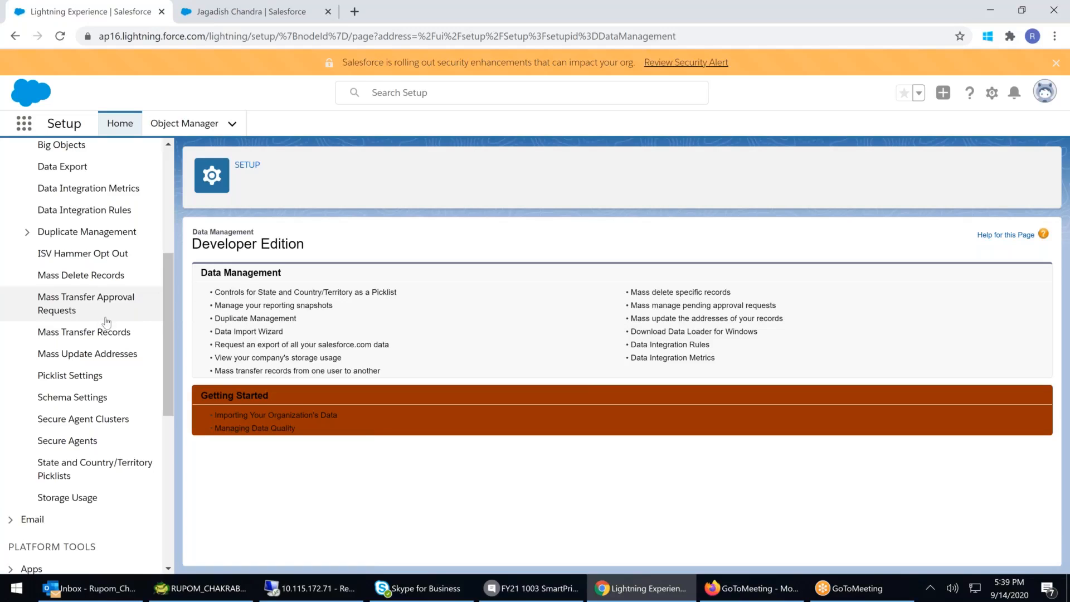
pyautogui.click(93, 359)
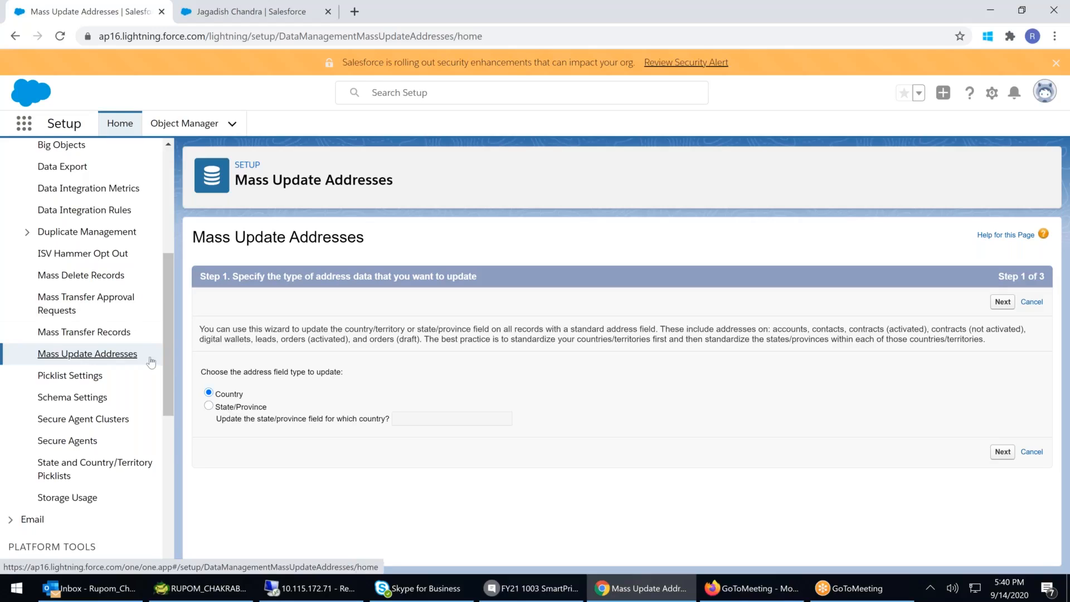
pyautogui.click(209, 405)
pyautogui.click(409, 415)
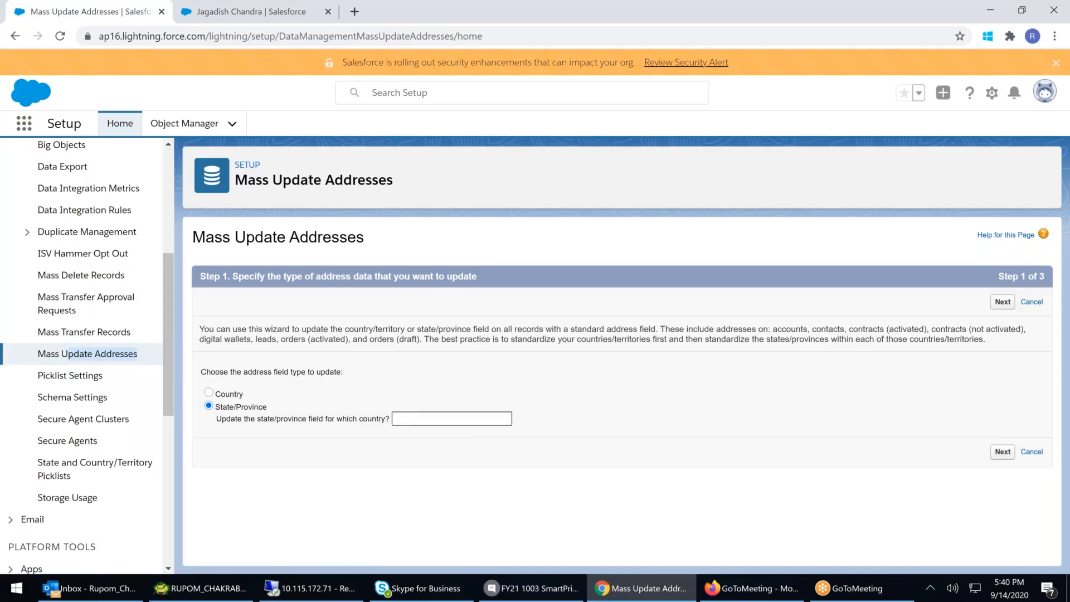
pyautogui.write('INDIA')
pyautogui.click(1002, 455)
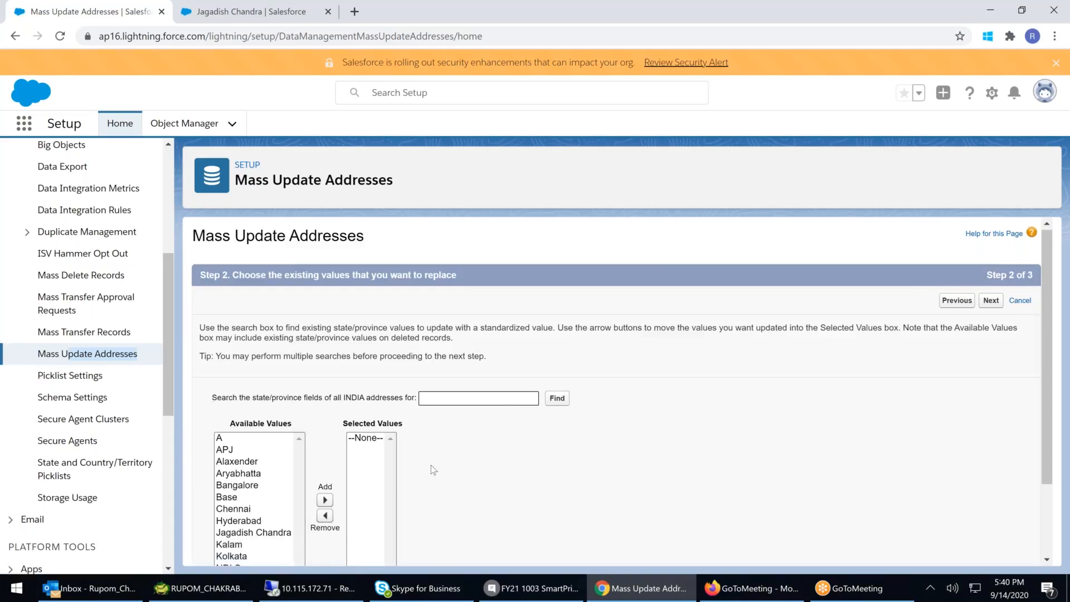
# - Move Chennai into the selected state/province values to be standardized
pyautogui.scroll(-2, 430, 465)
pyautogui.click(231, 342)
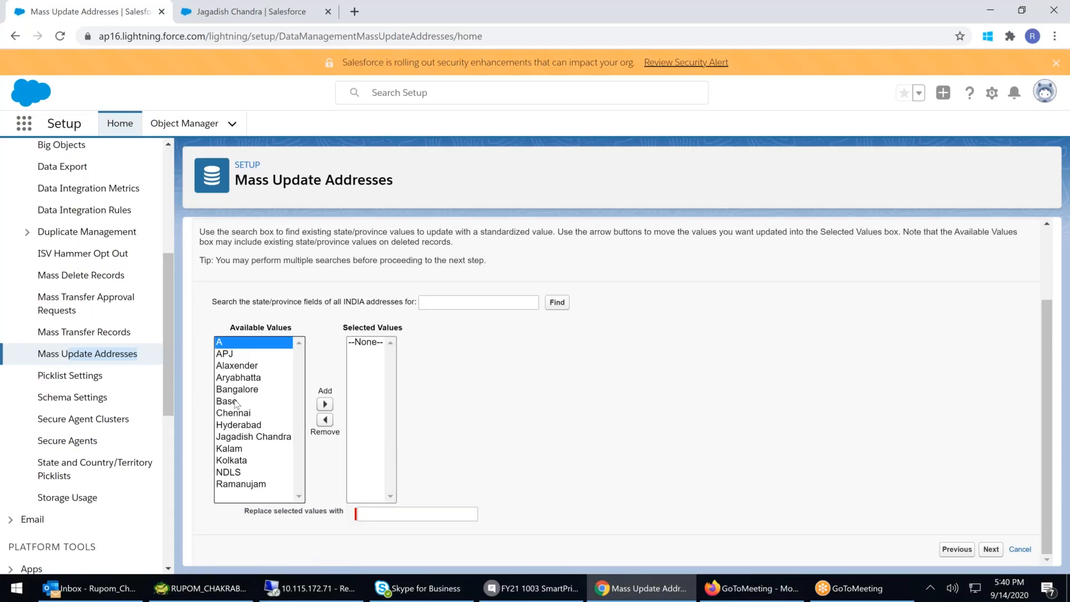
pyautogui.click(367, 511)
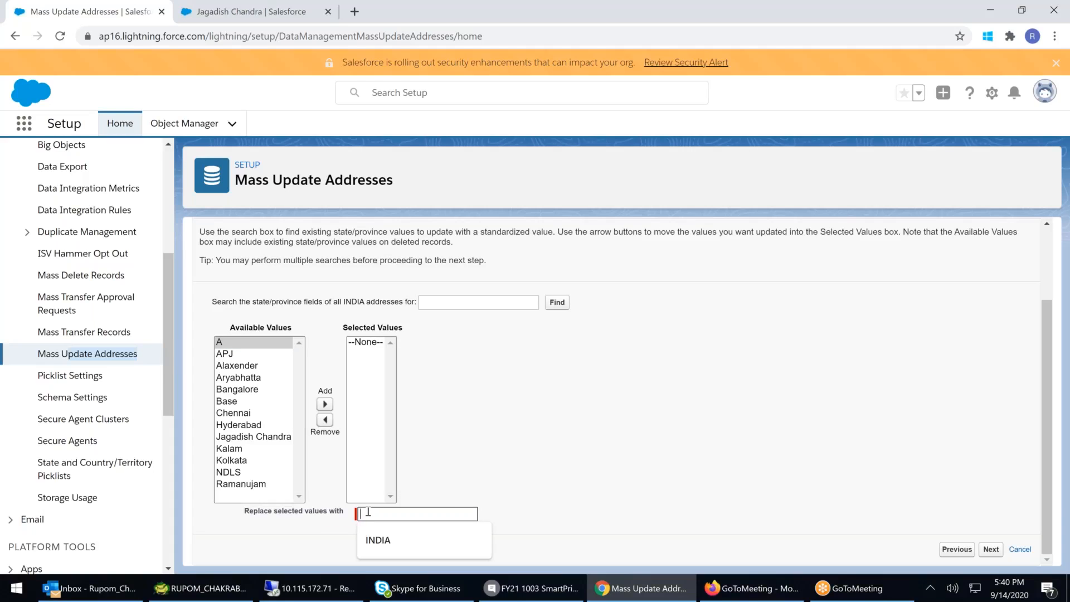
pyautogui.click(234, 412)
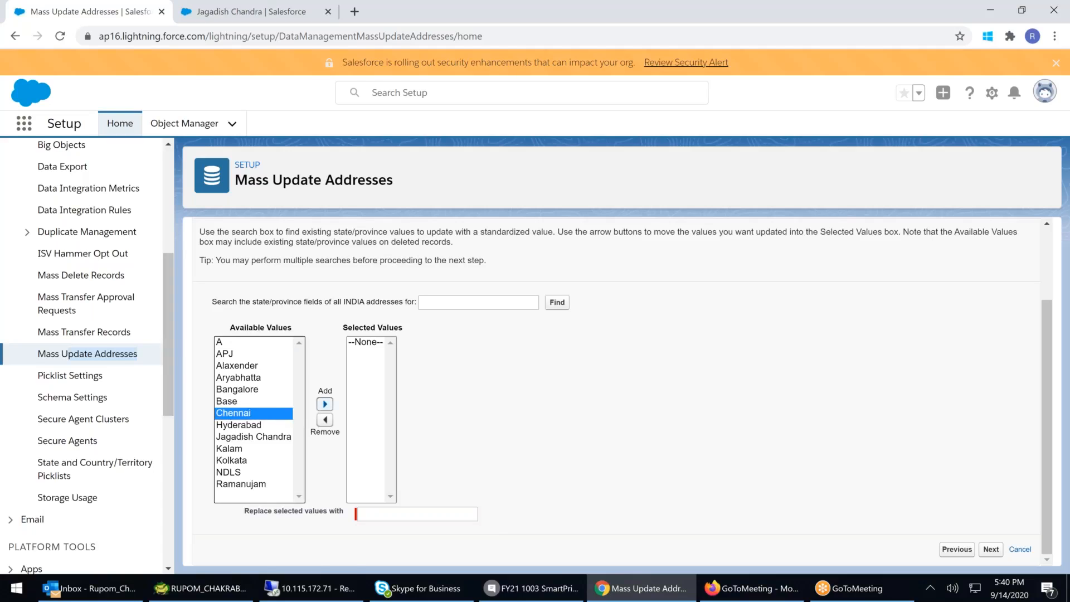
pyautogui.click(325, 404)
pyautogui.click(384, 513)
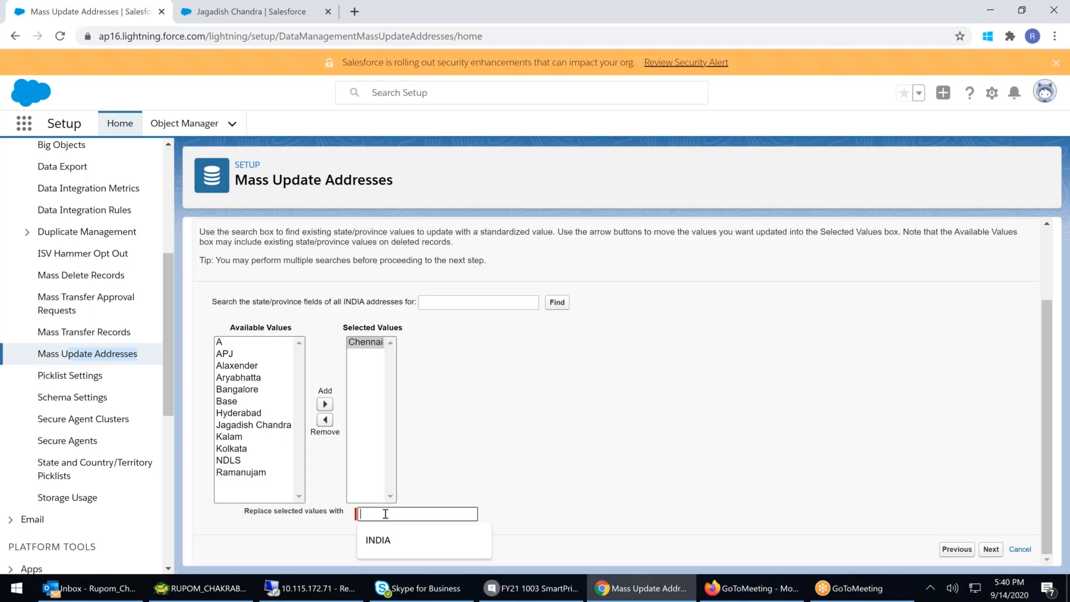
pyautogui.click(581, 428)
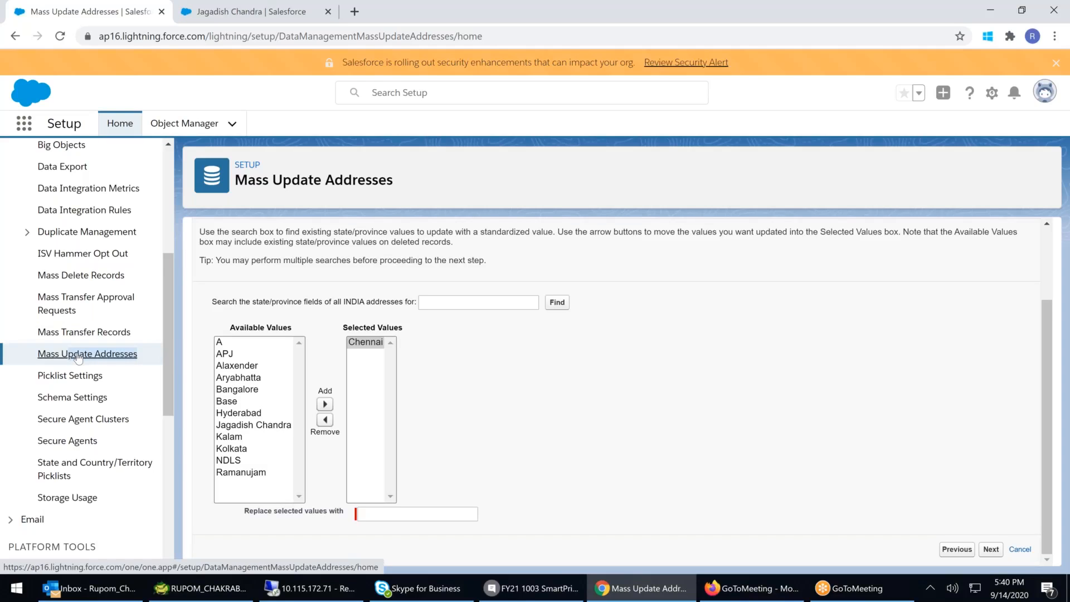
# - Open Picklist Settings, enable disabling edits to picklist values' API names, and save
pyautogui.click(75, 376)
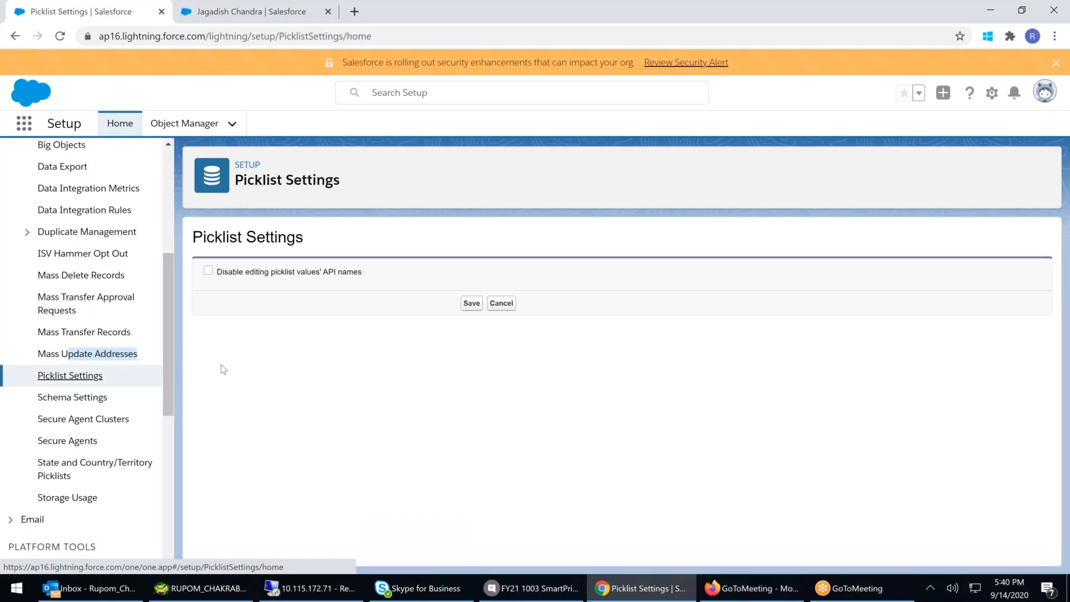
pyautogui.click(210, 271)
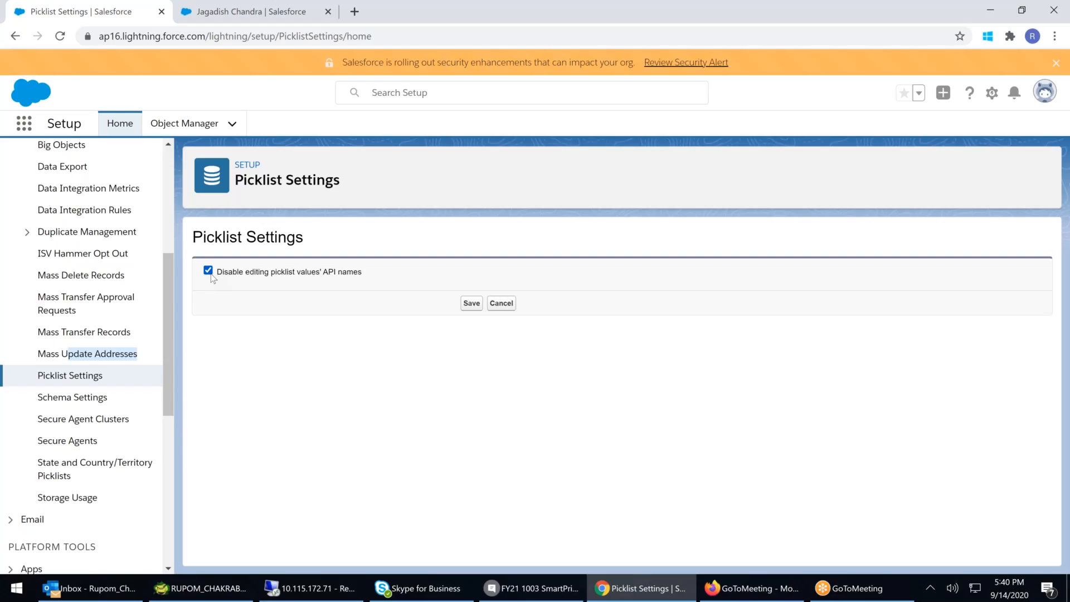
pyautogui.click(471, 303)
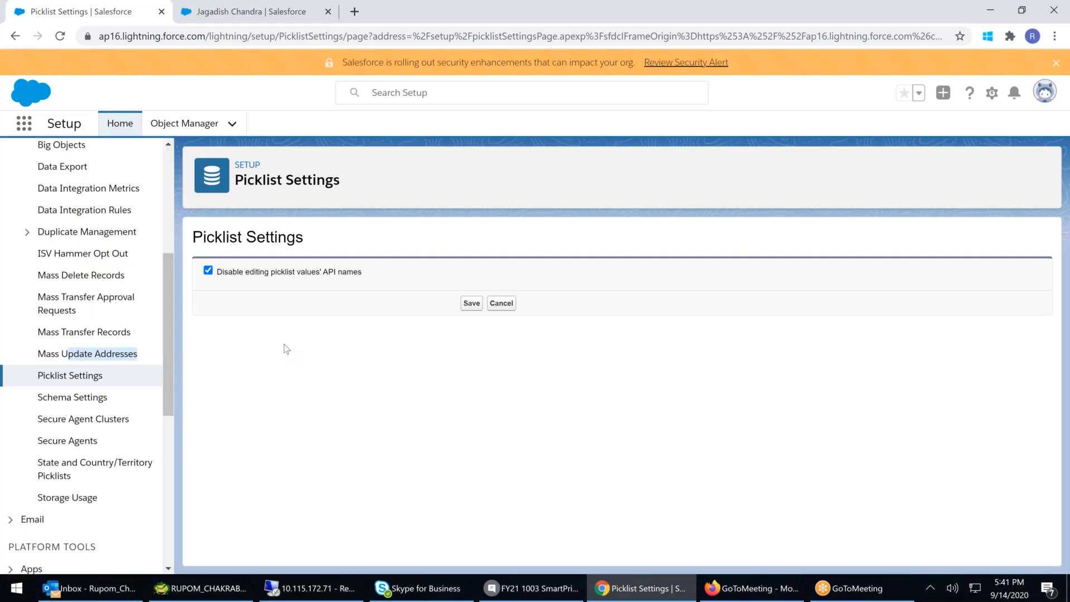
# - Browse the Schema Settings, Secure Agent Clusters and Secure Agents setup pages
pyautogui.click(78, 378)
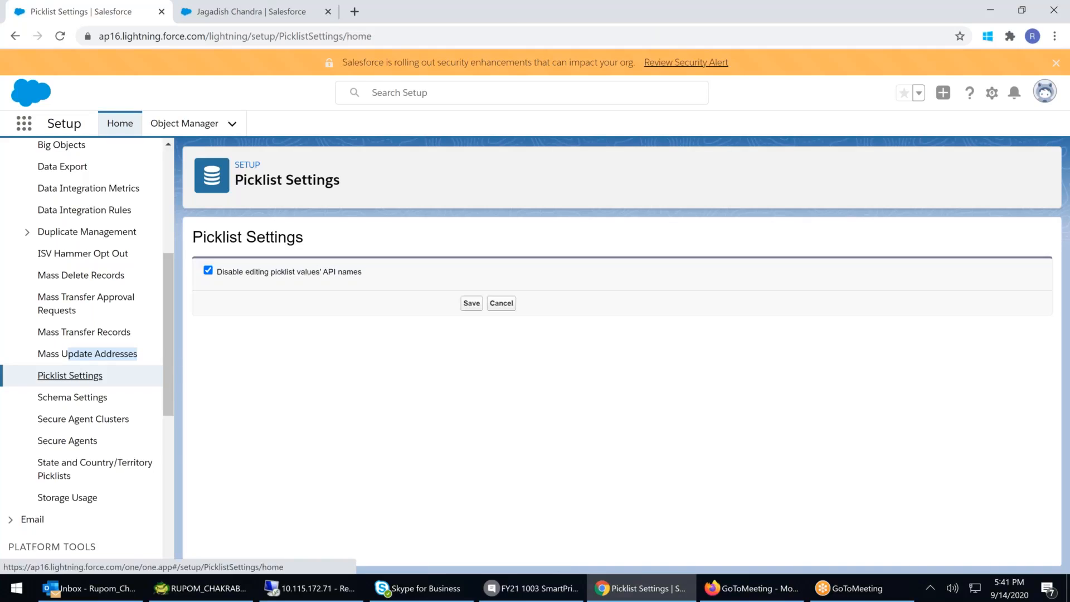
pyautogui.click(72, 399)
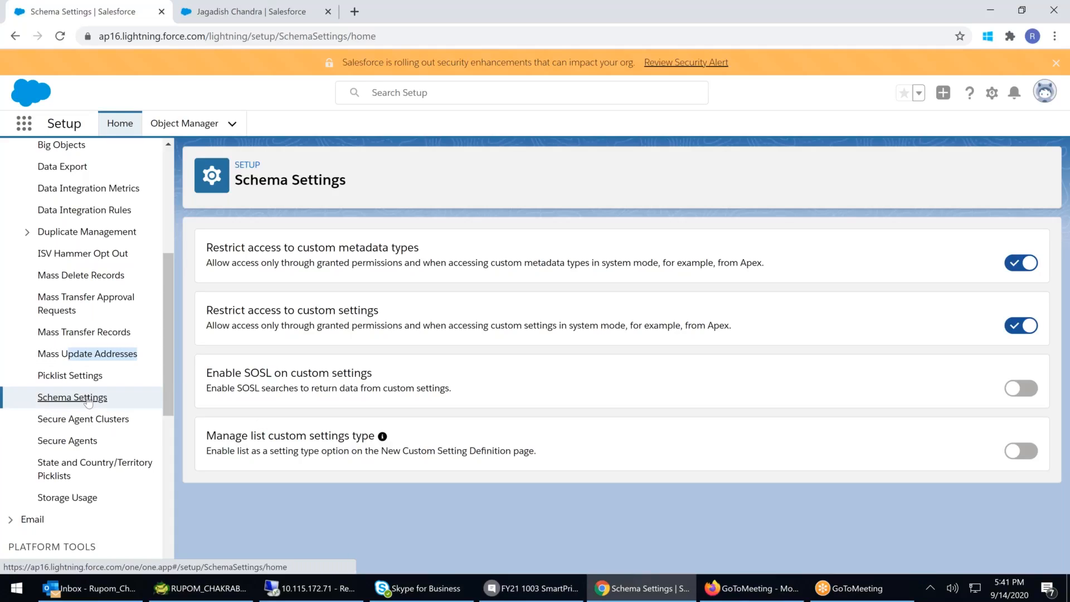
pyautogui.click(84, 423)
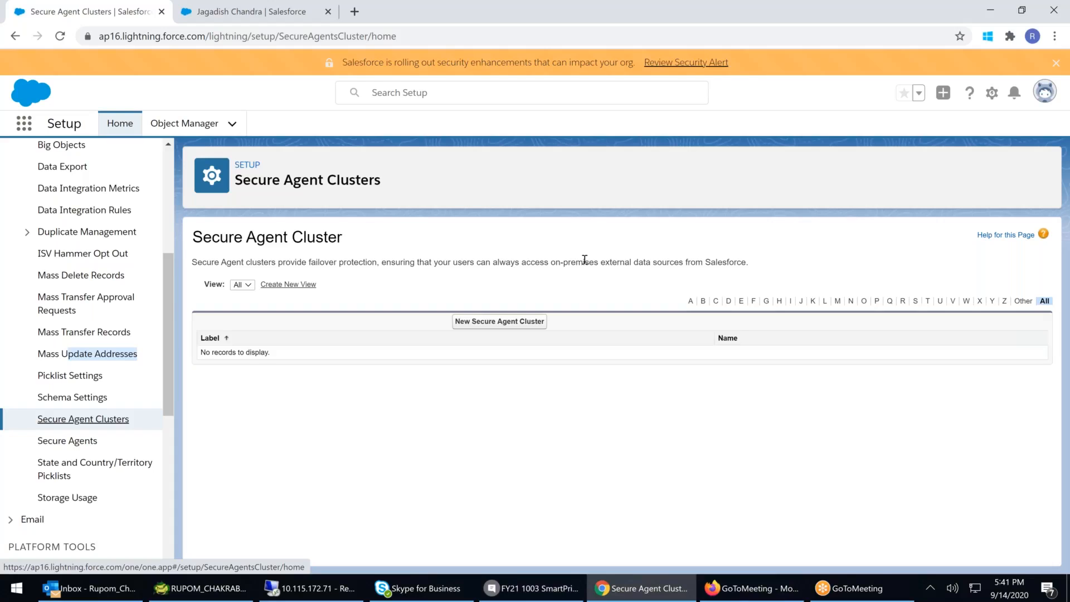
pyautogui.click(66, 442)
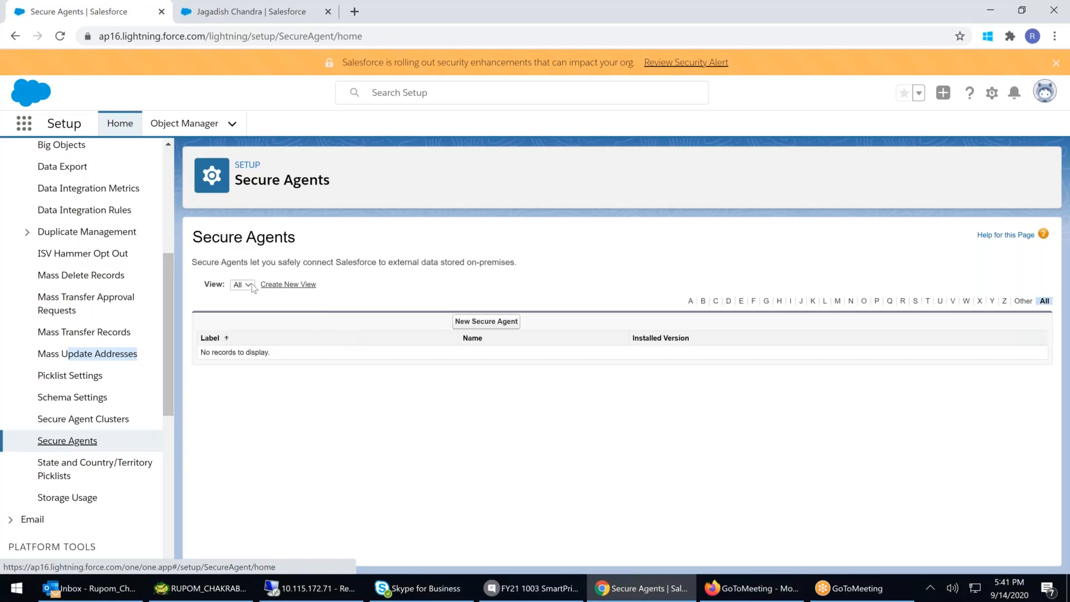
pyautogui.moveTo(212, 262); pyautogui.dragTo(510, 261)
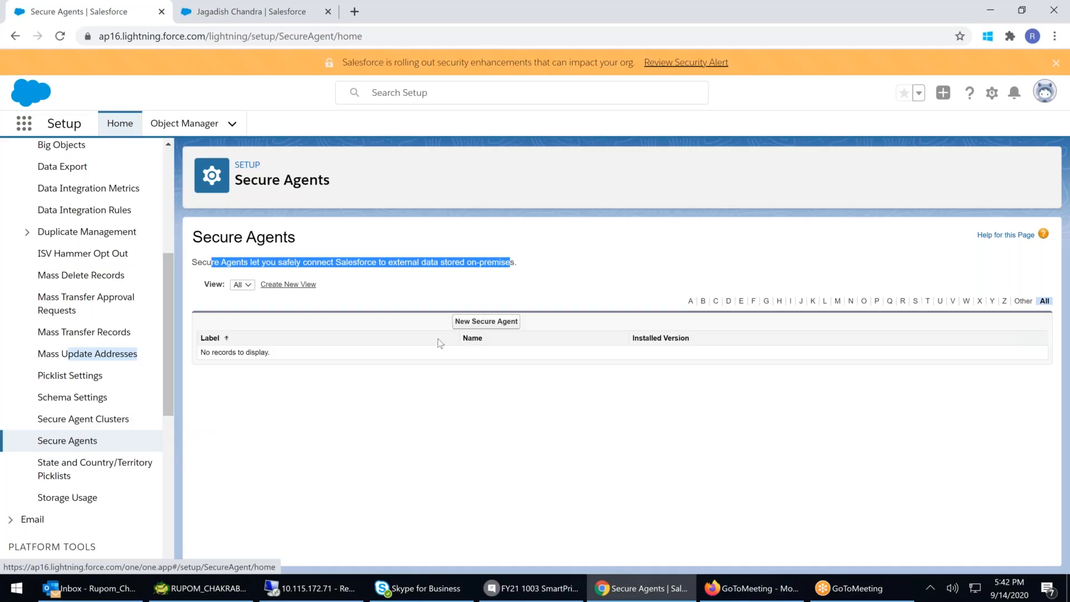
# - Start a new secure agent labelled Secure Agent User and pick the secure agent user from the lookup
pyautogui.click(483, 322)
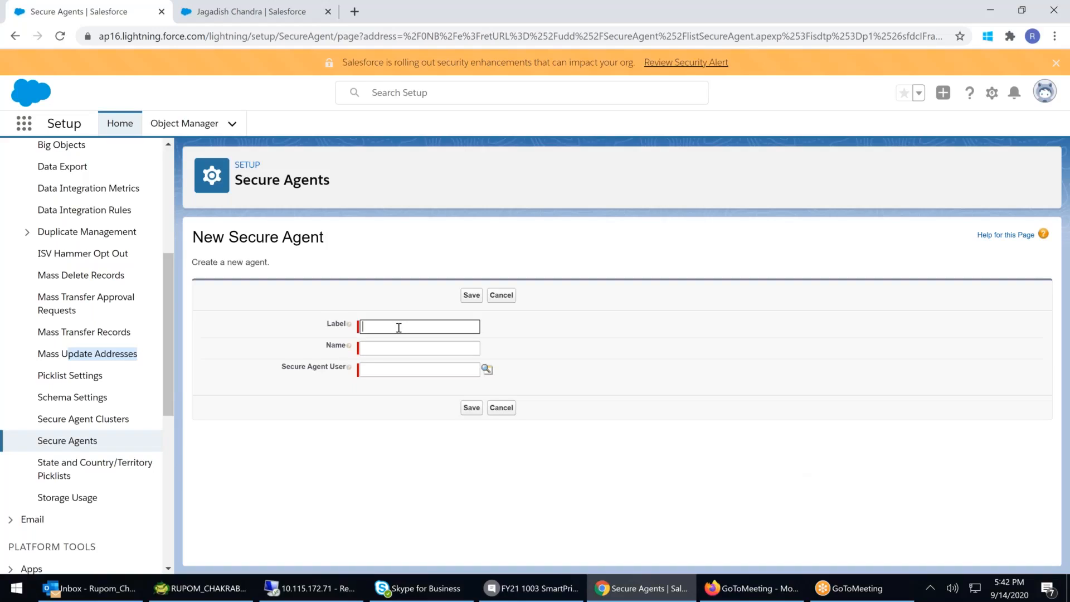
pyautogui.write('Sec')
pyautogui.press('BackSpace')
pyautogui.press('BackSpace')
pyautogui.press('BackSpace')
pyautogui.write('sEC')
pyautogui.press('BackSpace')
pyautogui.press('BackSpace')
pyautogui.press('BackSpace')
pyautogui.write('Secure Agent User')
pyautogui.click(401, 345)
pyautogui.click(487, 369)
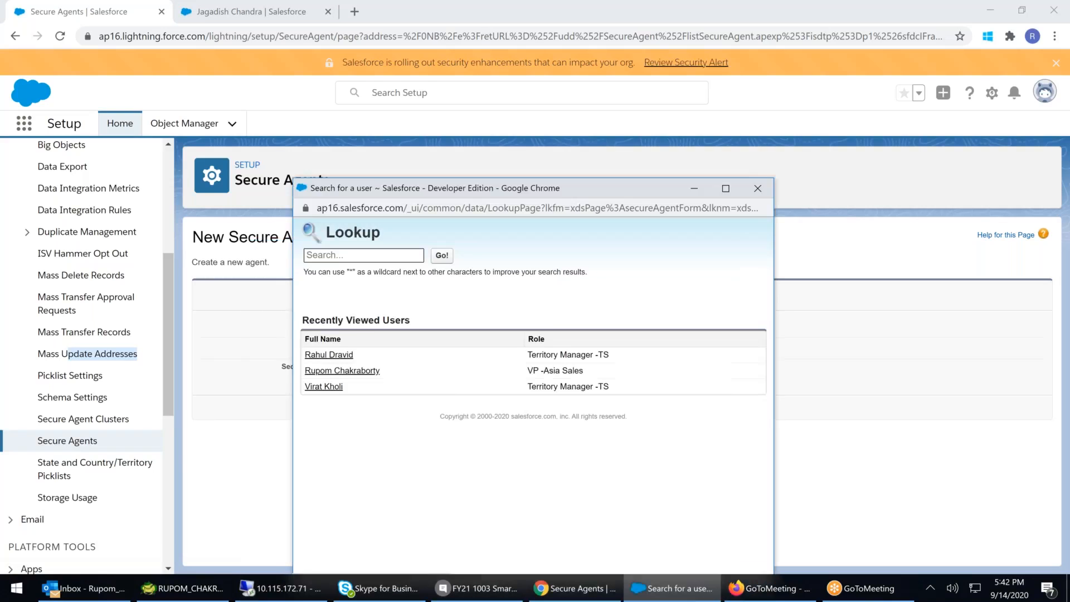
pyautogui.click(357, 343)
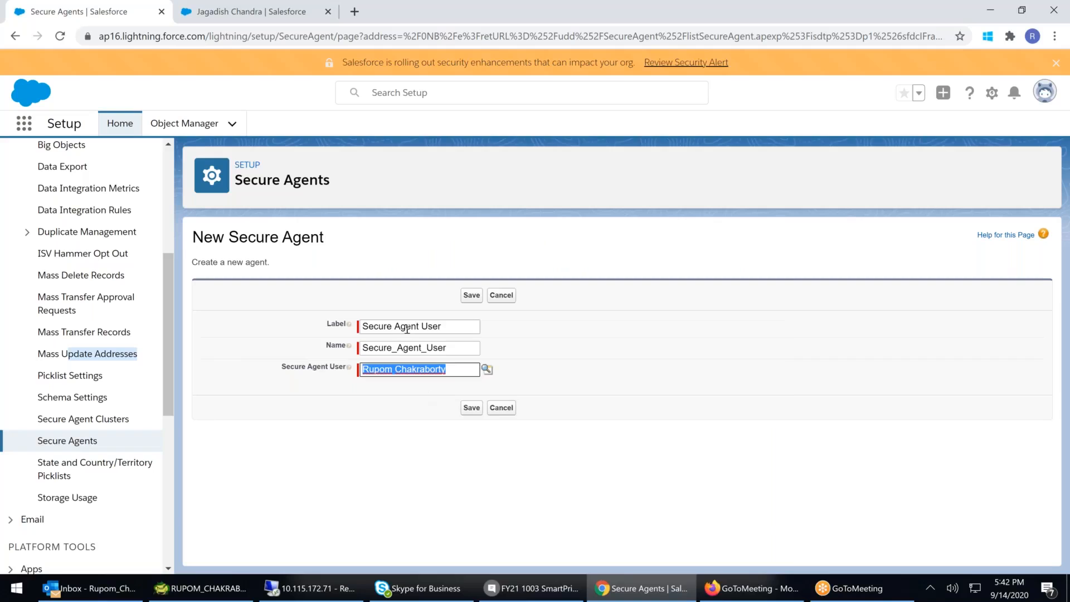
# - Open the Users setup page in a new tab and review the listed users
pyautogui.moveTo(467, 327); pyautogui.dragTo(342, 330)
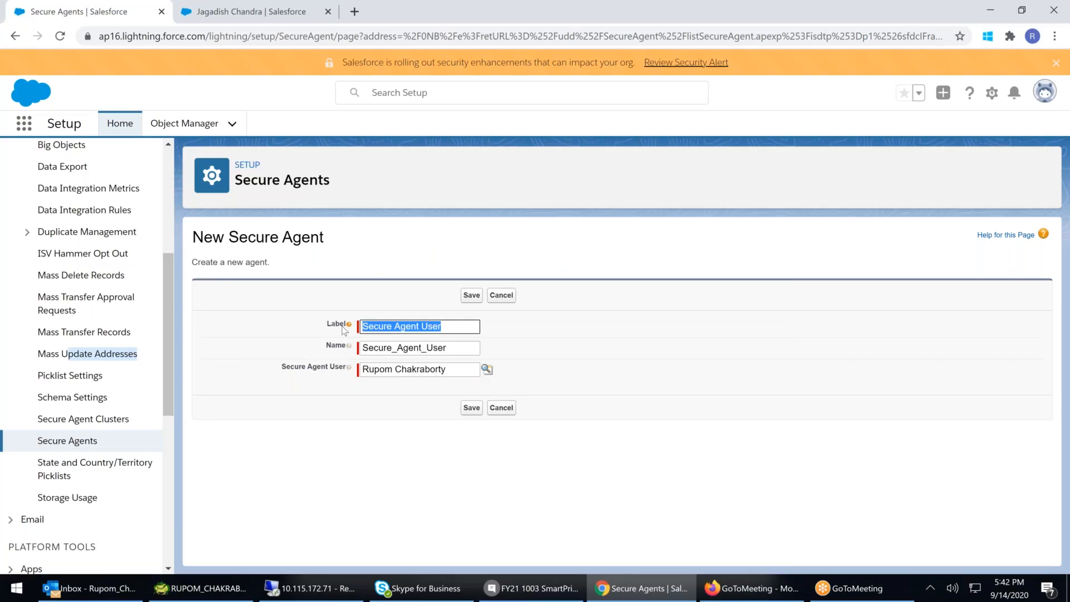
pyautogui.click(462, 348)
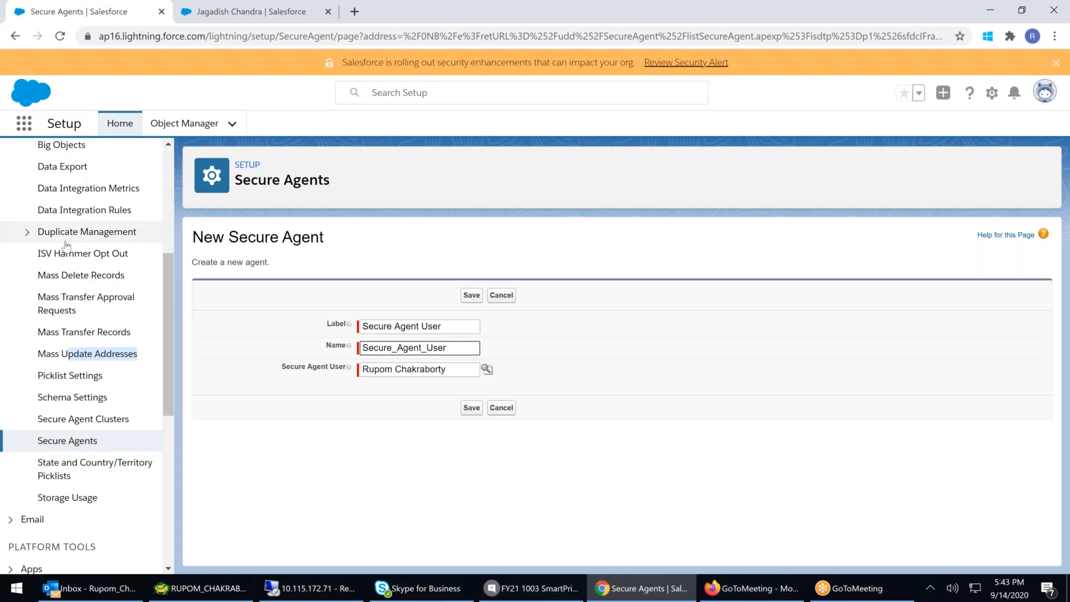
pyautogui.scroll(5, 24, 315)
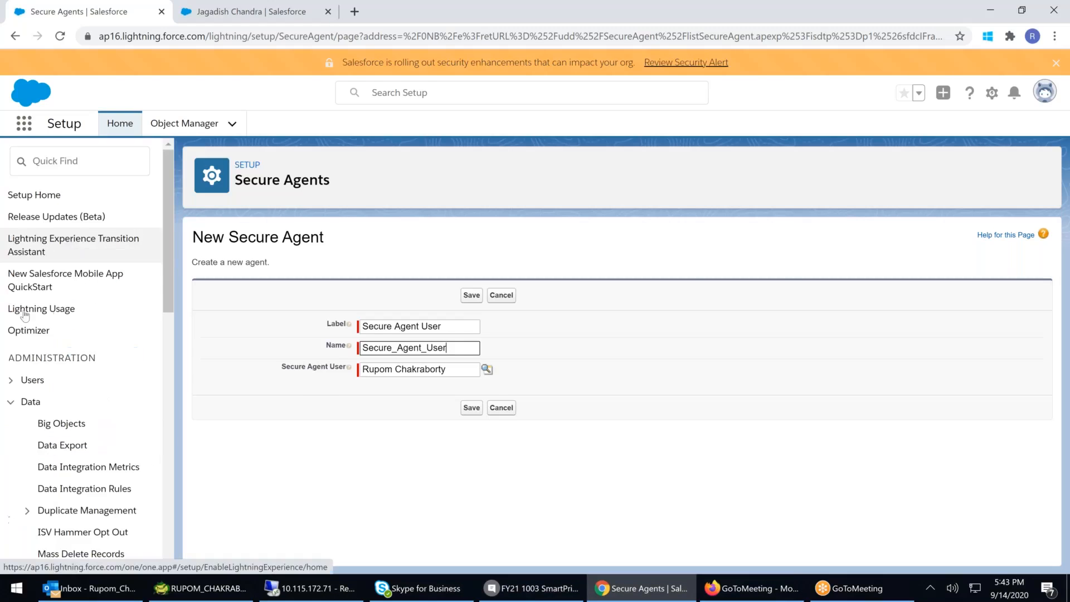
pyautogui.click(24, 379)
pyautogui.scroll(-3, 91, 473)
pyautogui.rightClick(47, 413)
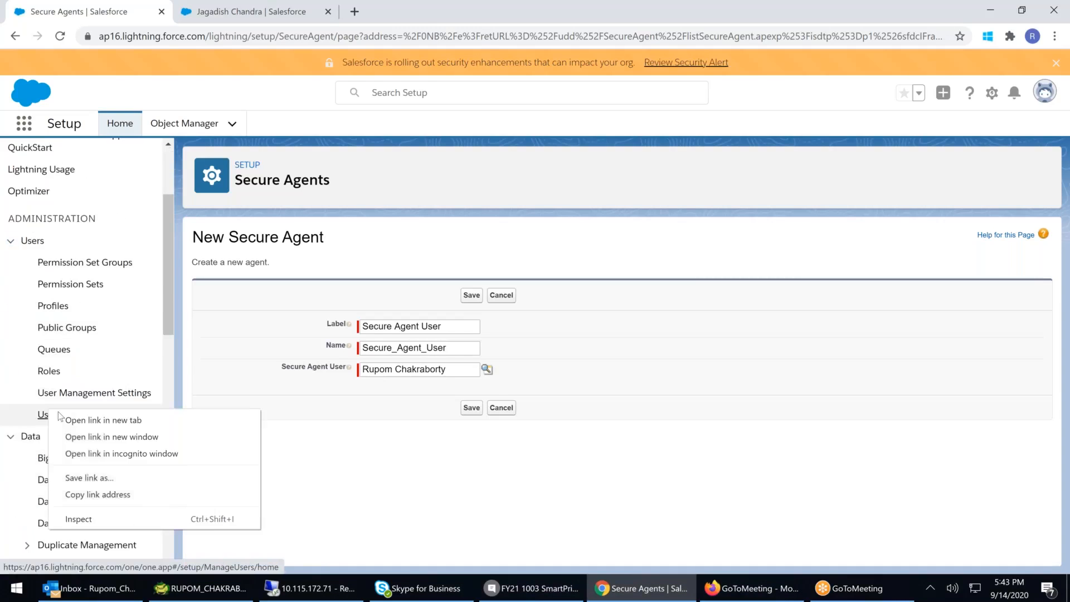
pyautogui.click(90, 420)
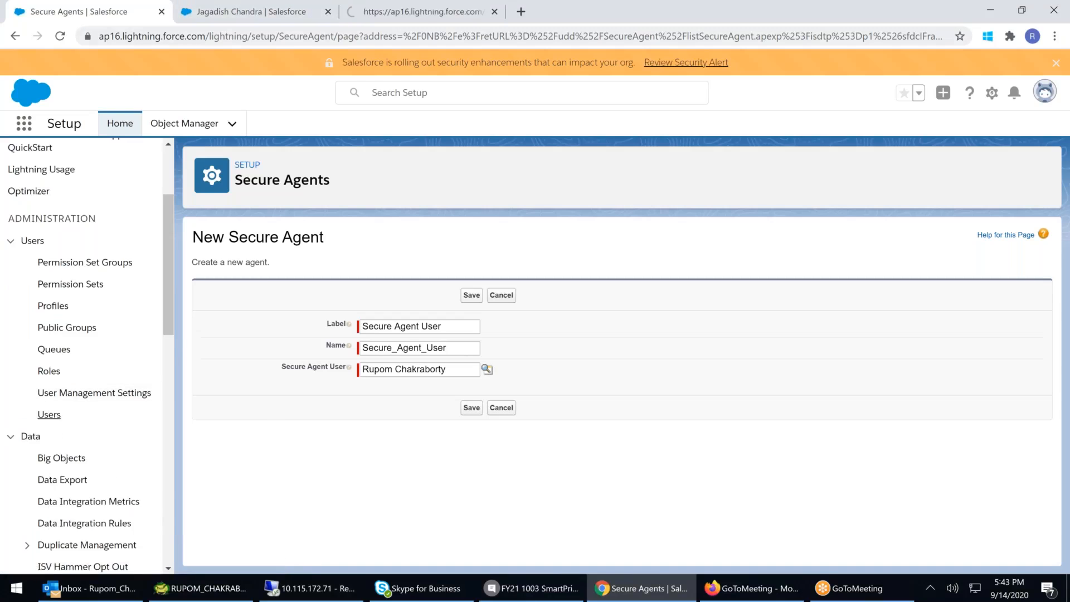
pyautogui.click(424, 18)
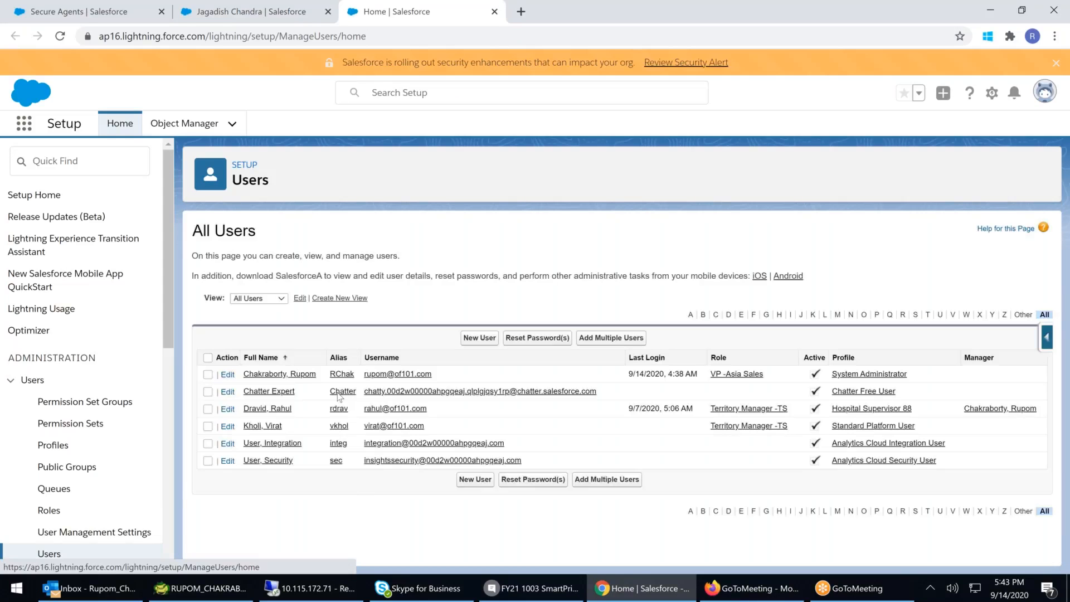
pyautogui.moveTo(370, 444); pyautogui.dragTo(522, 462)
pyautogui.moveTo(241, 446); pyautogui.dragTo(205, 448)
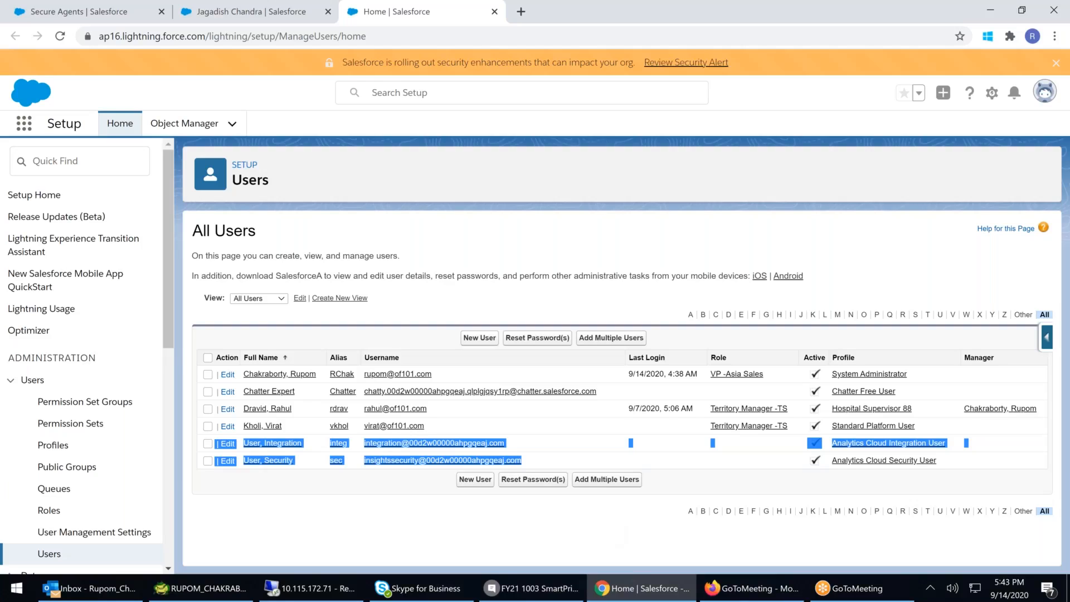
pyautogui.click(783, 467)
pyautogui.moveTo(783, 467); pyautogui.dragTo(244, 457)
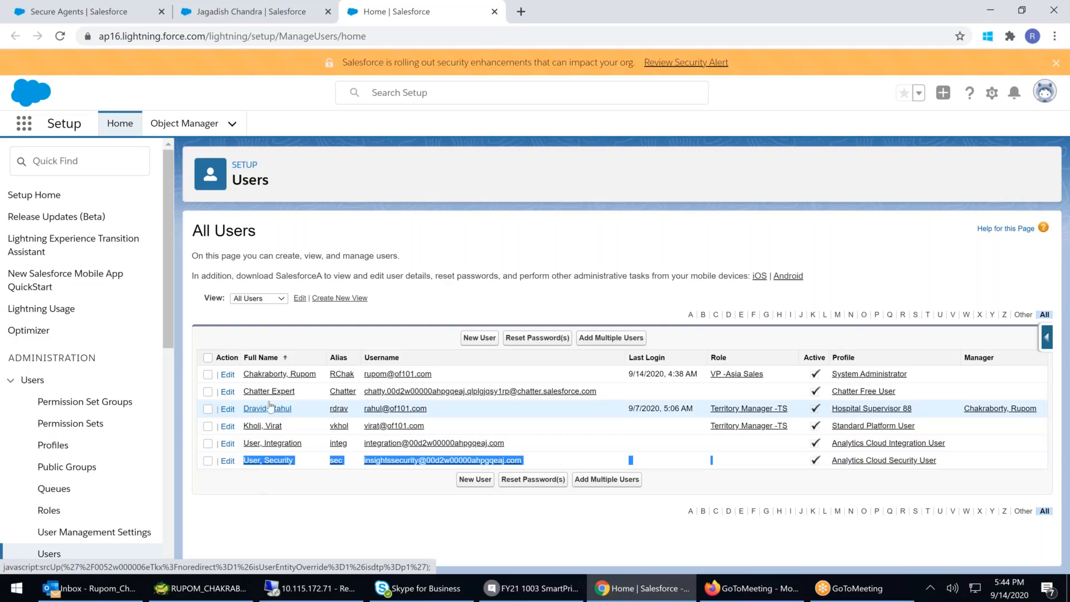
# - Return to the new secure agent form and save it
pyautogui.click(64, 13)
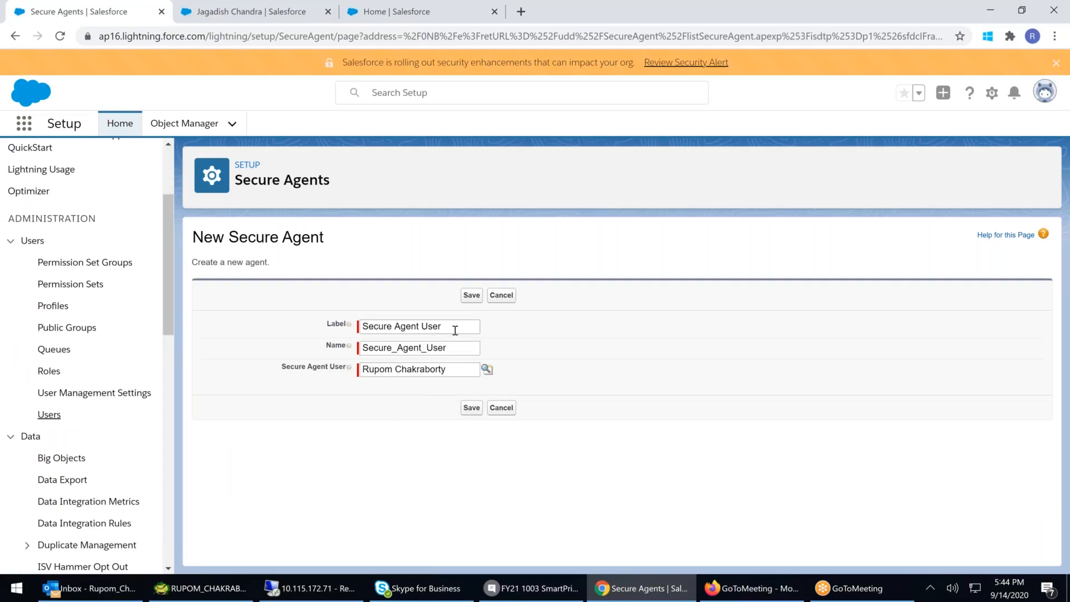
pyautogui.moveTo(455, 330); pyautogui.dragTo(344, 332)
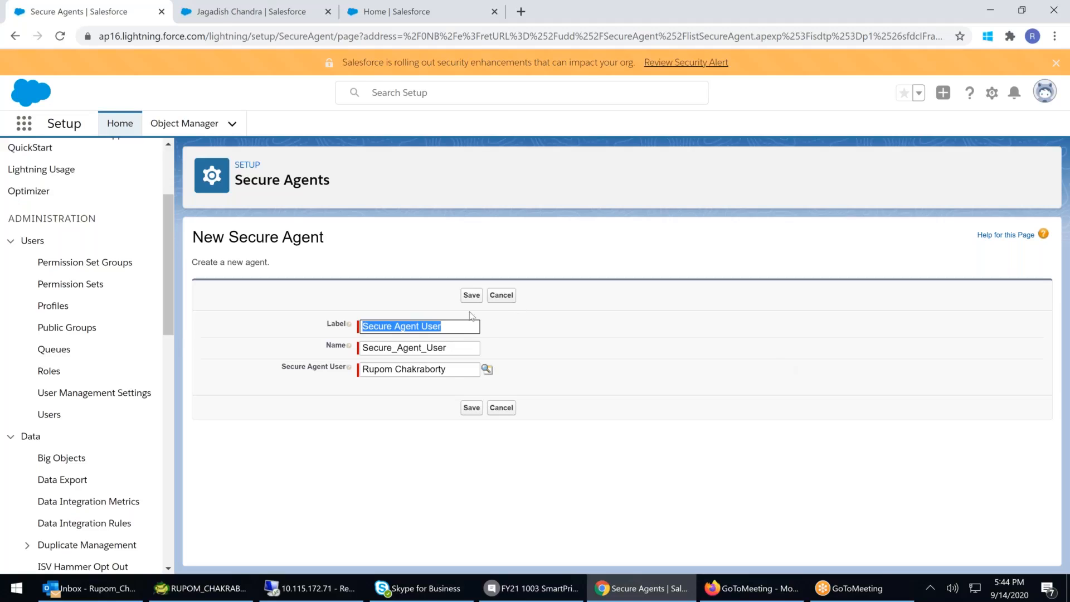
pyautogui.moveTo(454, 368); pyautogui.dragTo(343, 373)
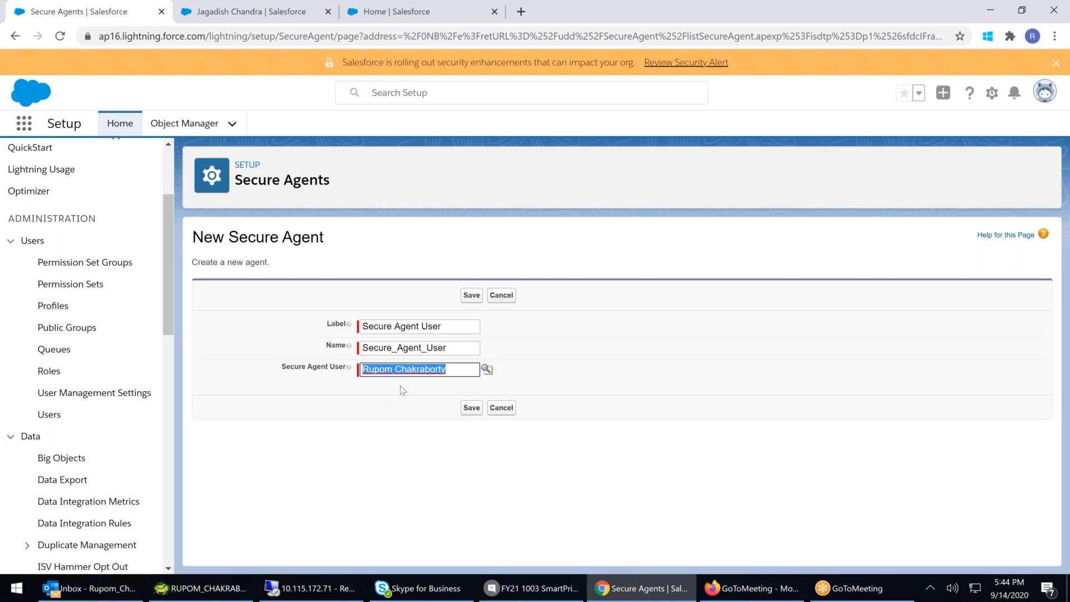
pyautogui.click(471, 407)
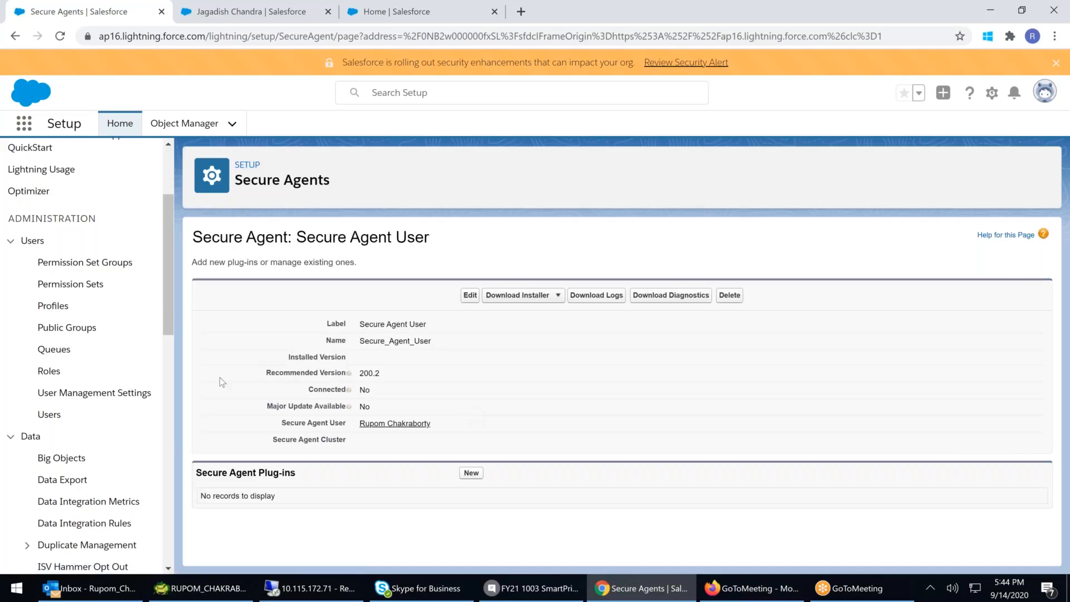
pyautogui.scroll(-6, 144, 350)
pyautogui.scroll(-1, 143, 350)
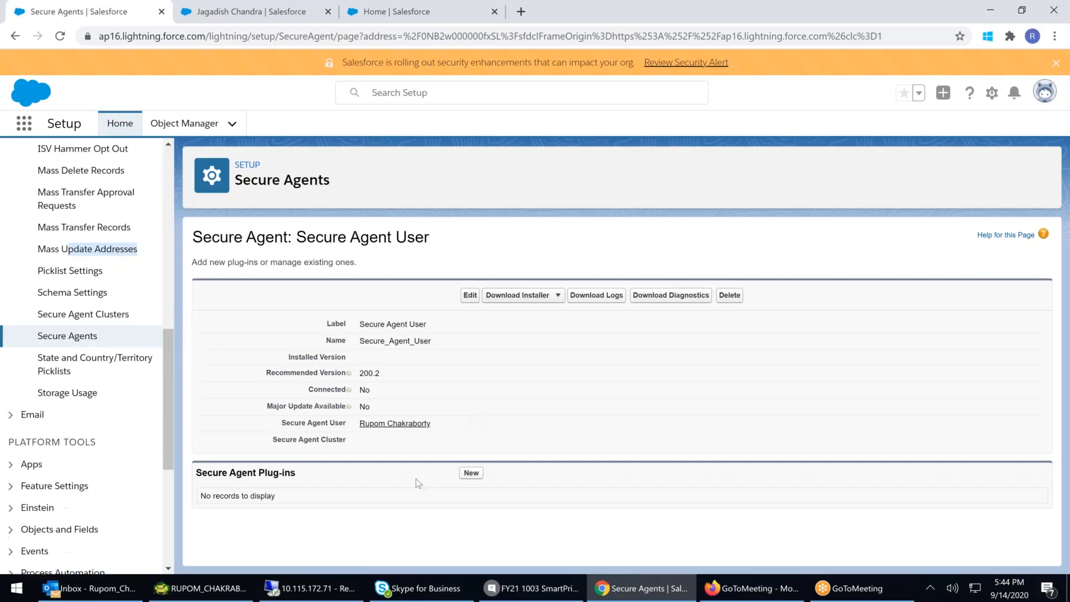
# - Add a secure agent plug-in named SFDC to Sharepoint with type Files Connect: Microsoft SharePoint and save it
pyautogui.click(472, 473)
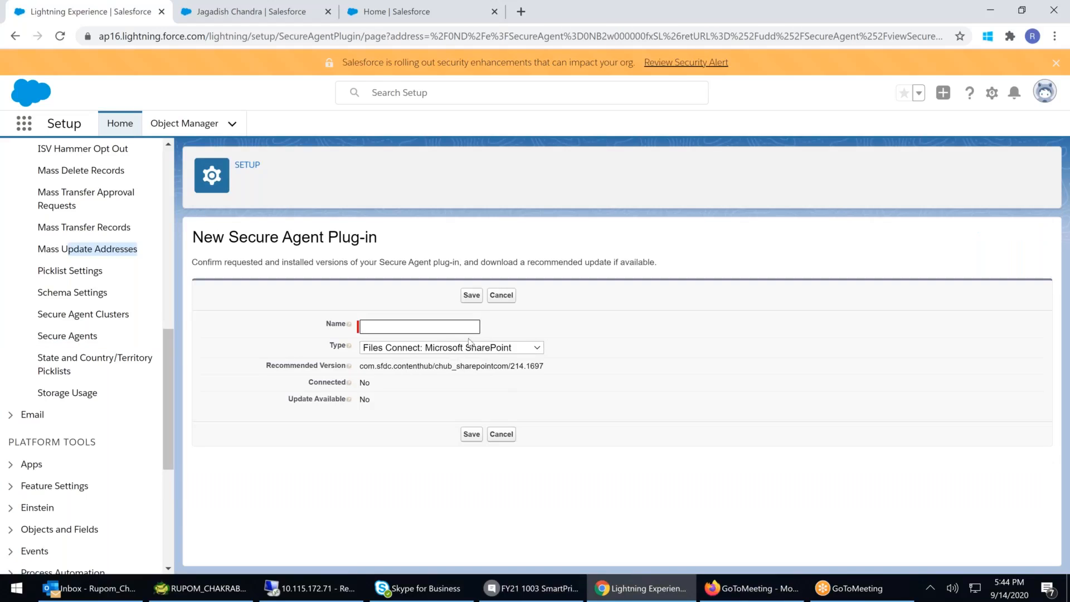
pyautogui.click(496, 350)
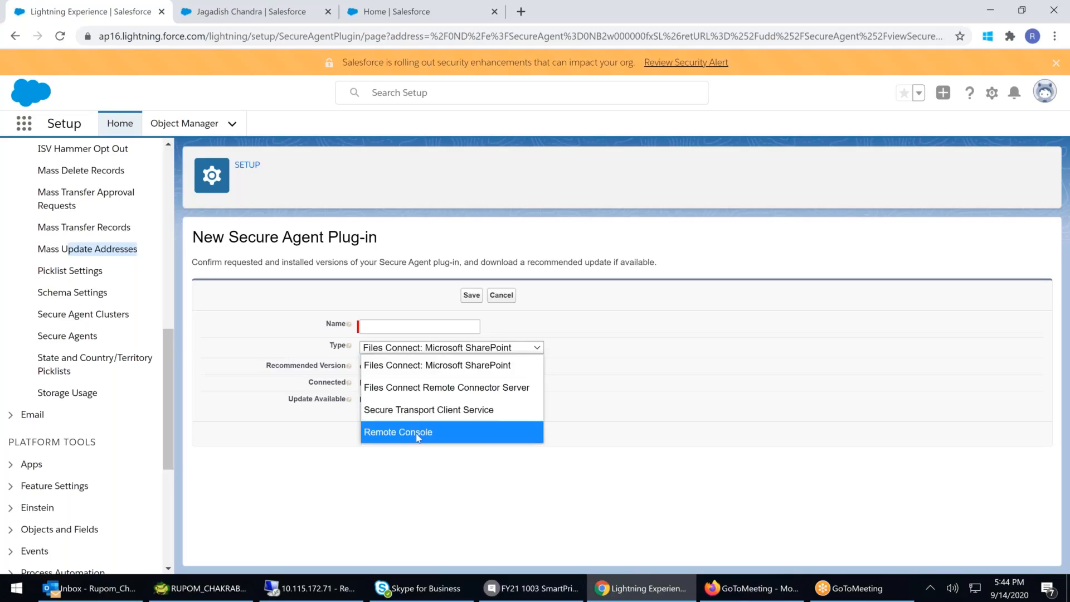
pyautogui.click(440, 341)
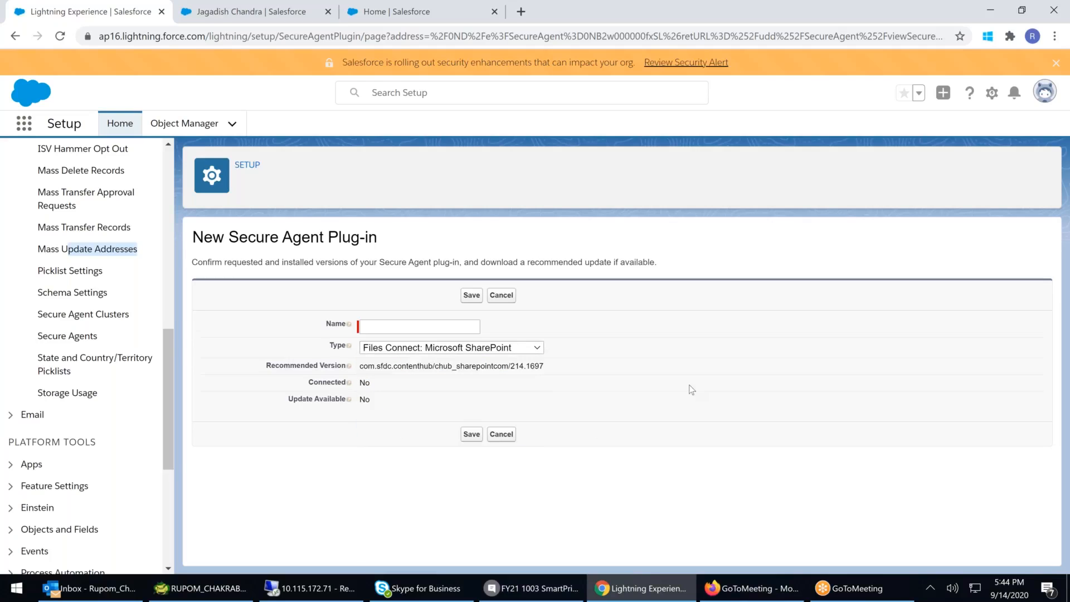
pyautogui.click(392, 326)
pyautogui.write('S')
pyautogui.write('ales')
pyautogui.press('BackSpace')
pyautogui.press('BackSpace')
pyautogui.press('BackSpace')
pyautogui.press('BackSpace')
pyautogui.write('FDC to Sharepoint')
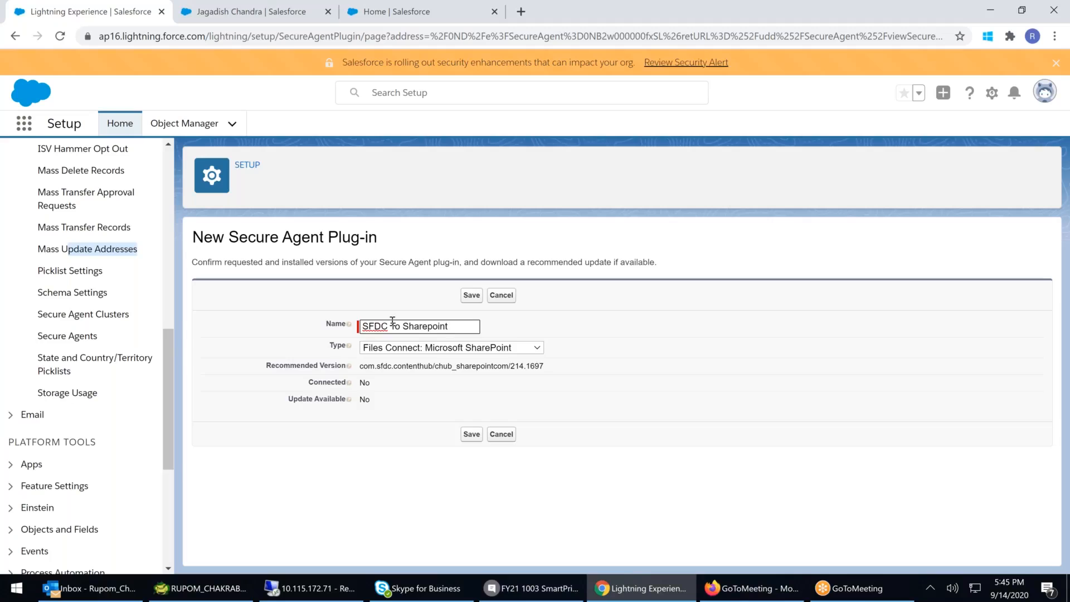
pyautogui.click(447, 364)
pyautogui.click(470, 295)
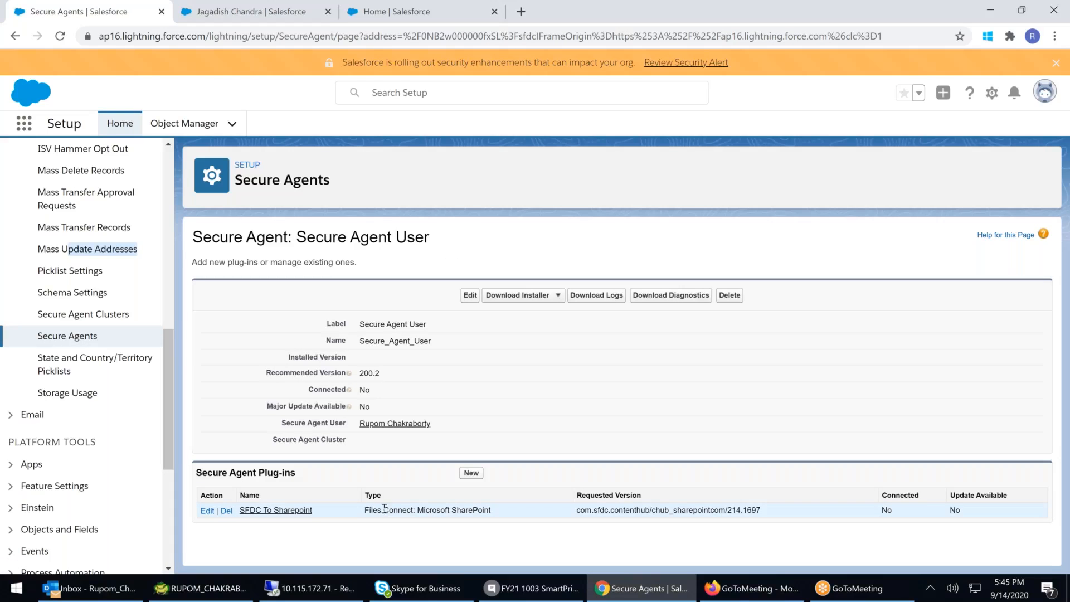
# - Start a new secure agent cluster and move Secure_Agent_User into its selected agents
pyautogui.click(78, 315)
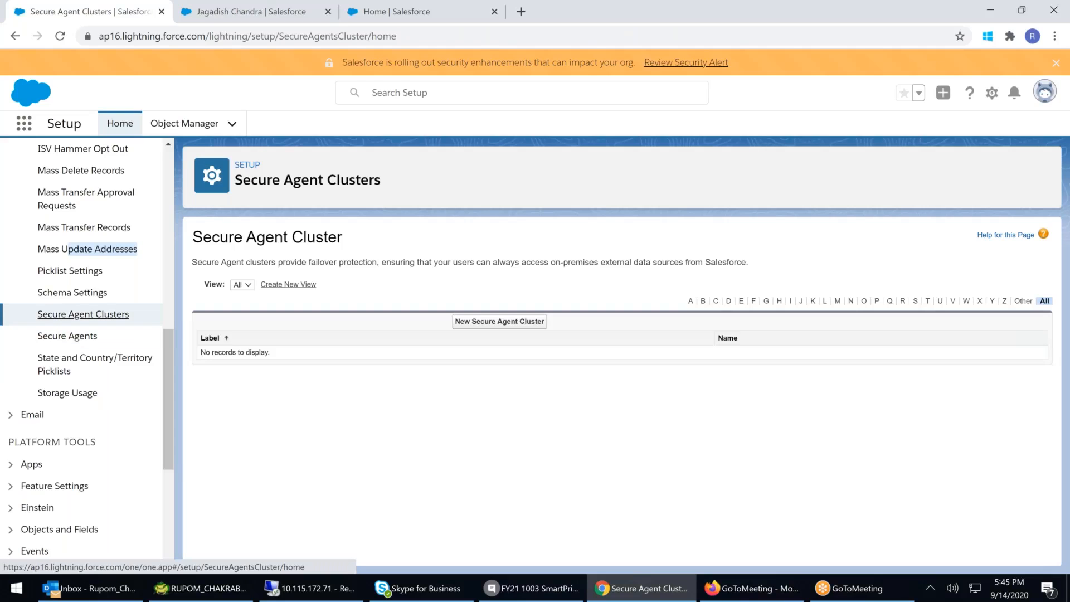
pyautogui.click(78, 336)
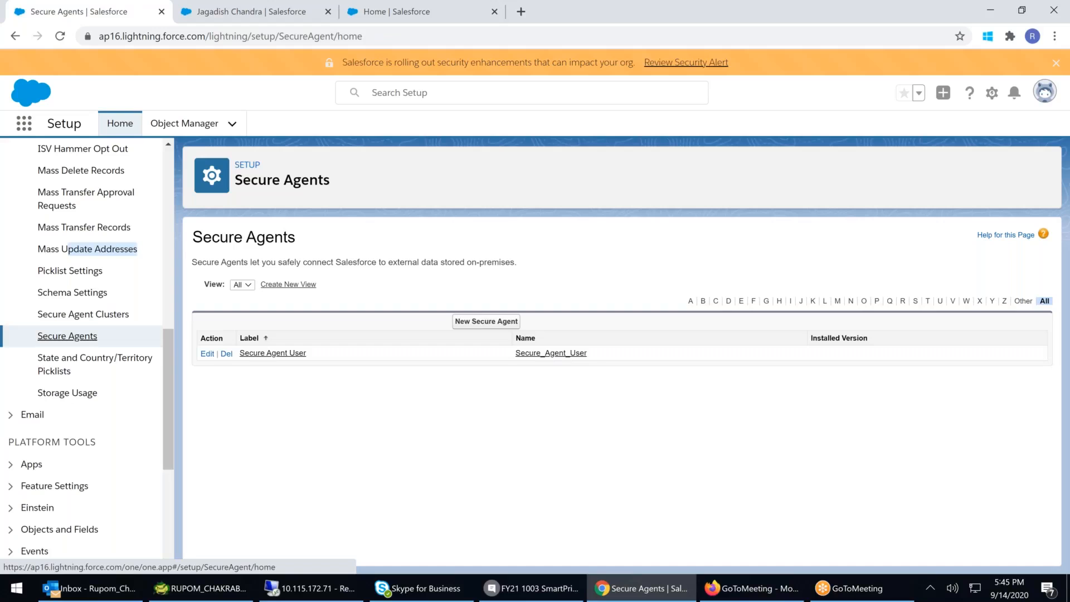
pyautogui.click(83, 314)
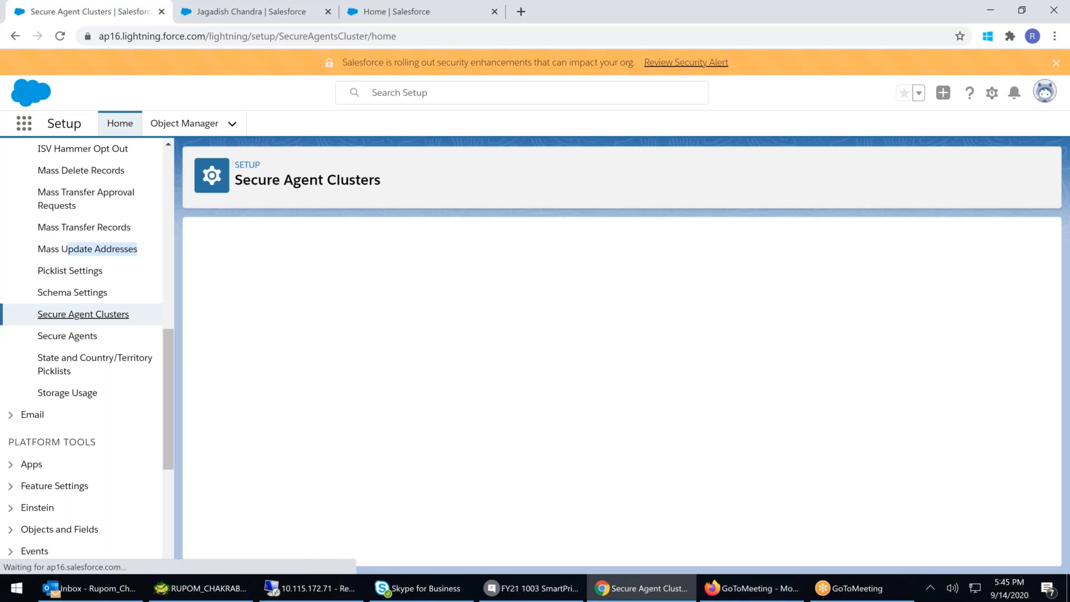
pyautogui.click(484, 322)
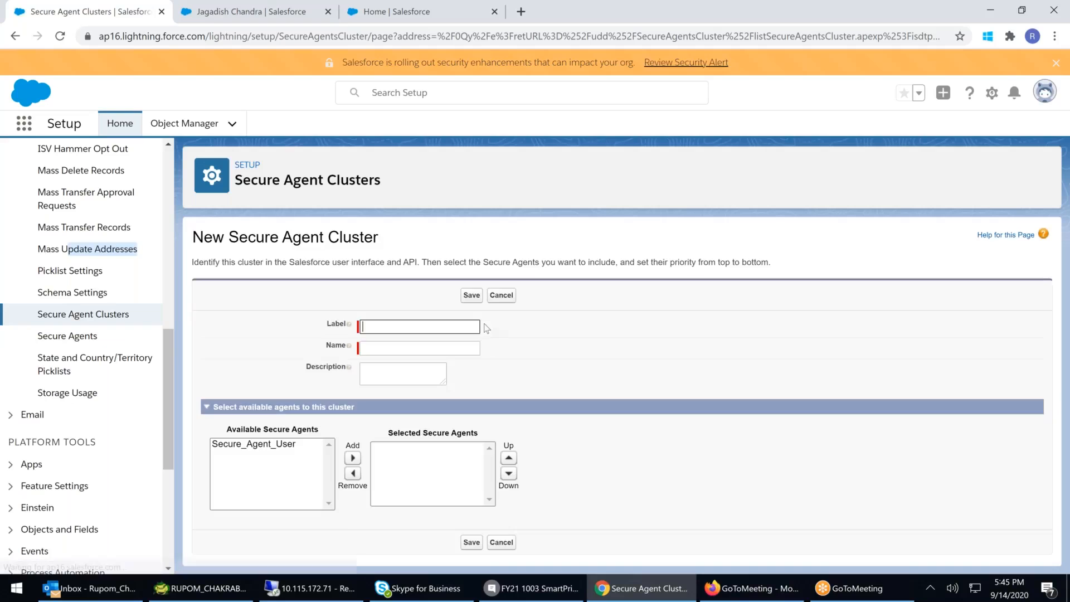
pyautogui.click(268, 447)
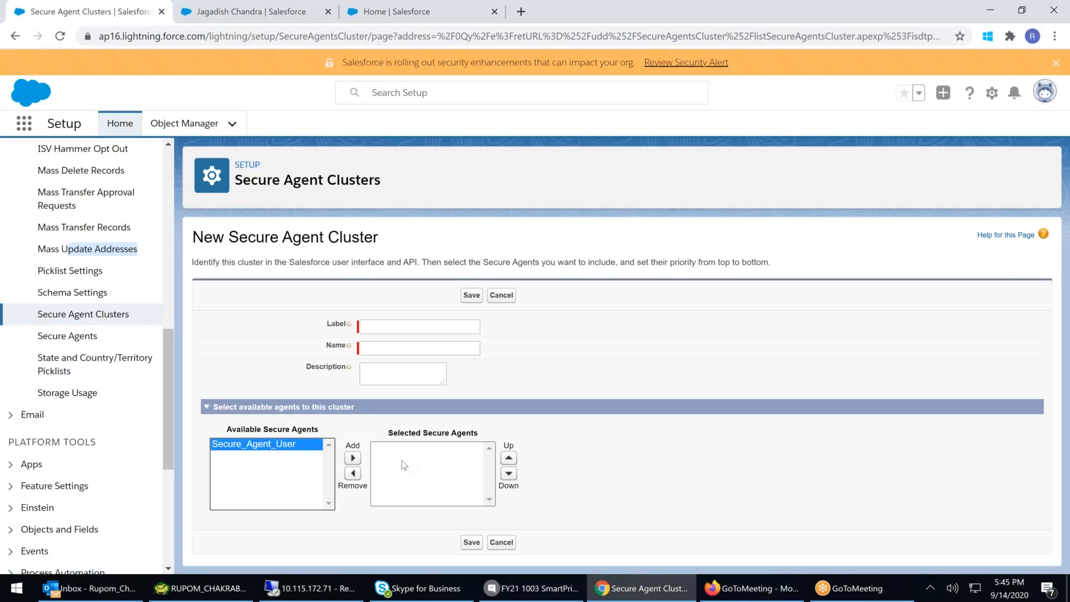
pyautogui.click(353, 458)
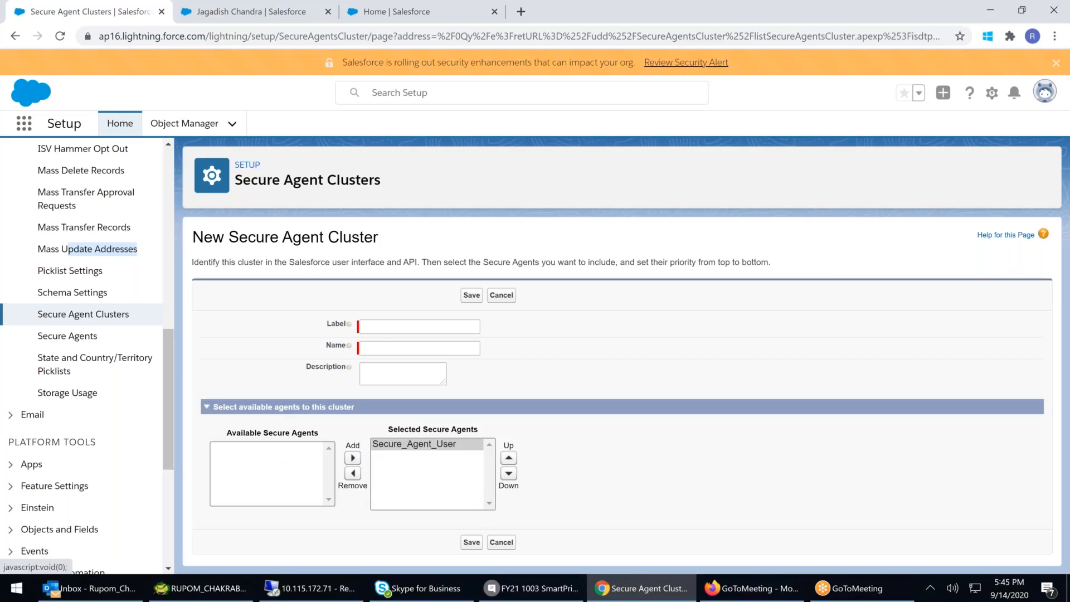
# - Label the cluster SFDC To Sharepoint and save it
pyautogui.click(383, 326)
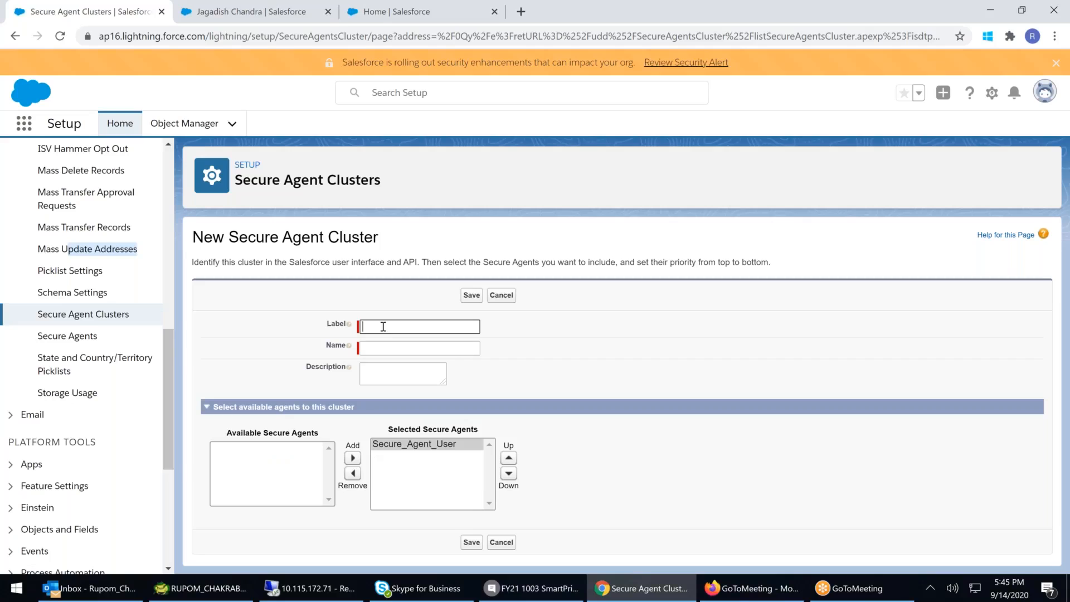
pyautogui.write('SFDC To Sgarepou')
pyautogui.write('nt')
pyautogui.press('BackSpace')
pyautogui.press('BackSpace')
pyautogui.press('BackSpace')
pyautogui.press('BackSpace')
pyautogui.press('BackSpace')
pyautogui.press('BackSpace')
pyautogui.press('BackSpace')
pyautogui.press('BackSpace')
pyautogui.press('BackSpace')
pyautogui.press('BackSpace')
pyautogui.press('BackSpace')
pyautogui.press('BackSpace')
pyautogui.write('o')
pyautogui.press('BackSpace')
pyautogui.write('osHARE')
pyautogui.press('BackSpace')
pyautogui.press('BackSpace')
pyautogui.press('BackSpace')
pyautogui.press('BackSpace')
pyautogui.press('BackSpace')
pyautogui.write('s')
pyautogui.press('BackSpace')
pyautogui.write('Sharepoint')
pyautogui.click(406, 345)
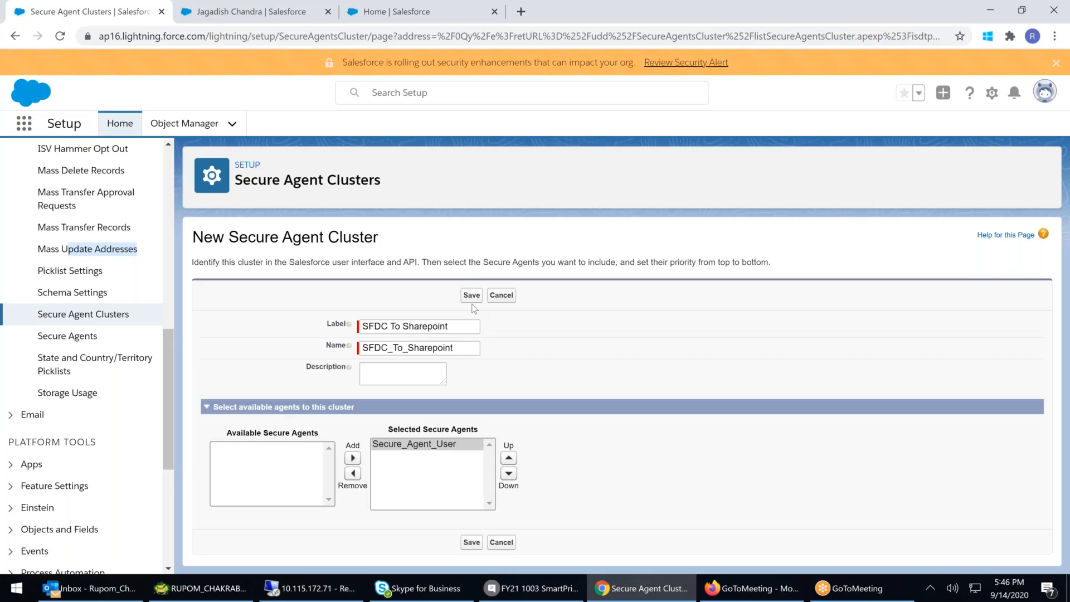
pyautogui.click(419, 449)
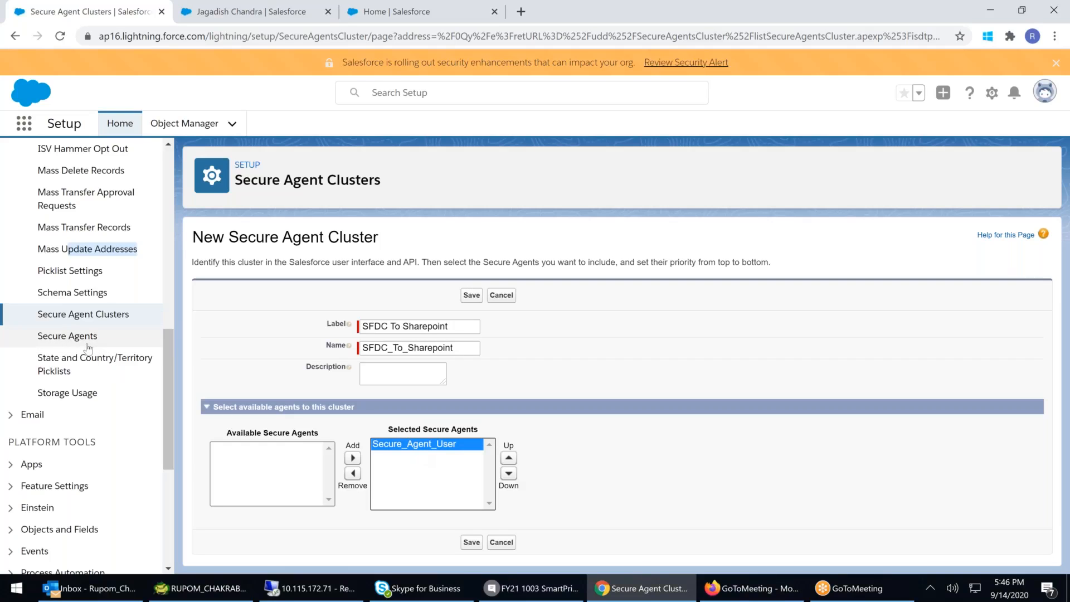
pyautogui.click(471, 543)
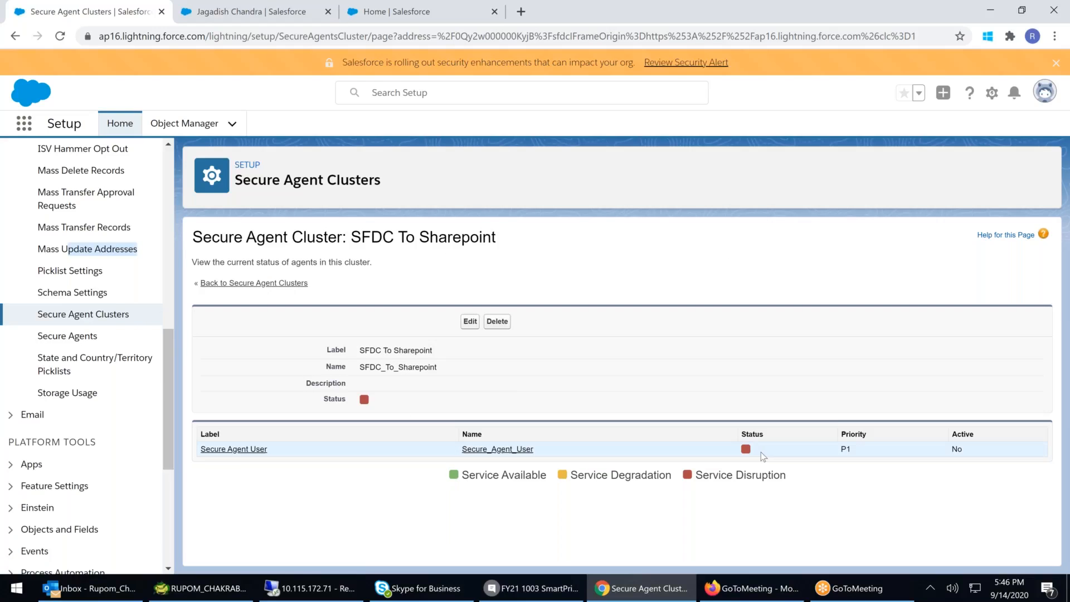
pyautogui.moveTo(712, 475); pyautogui.dragTo(814, 486)
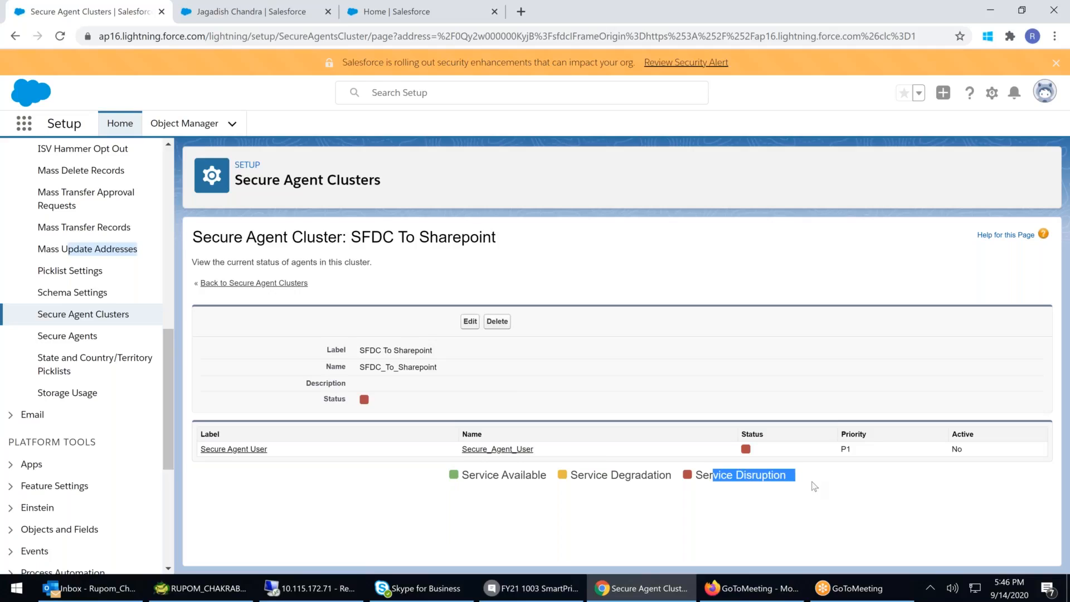
pyautogui.click(67, 336)
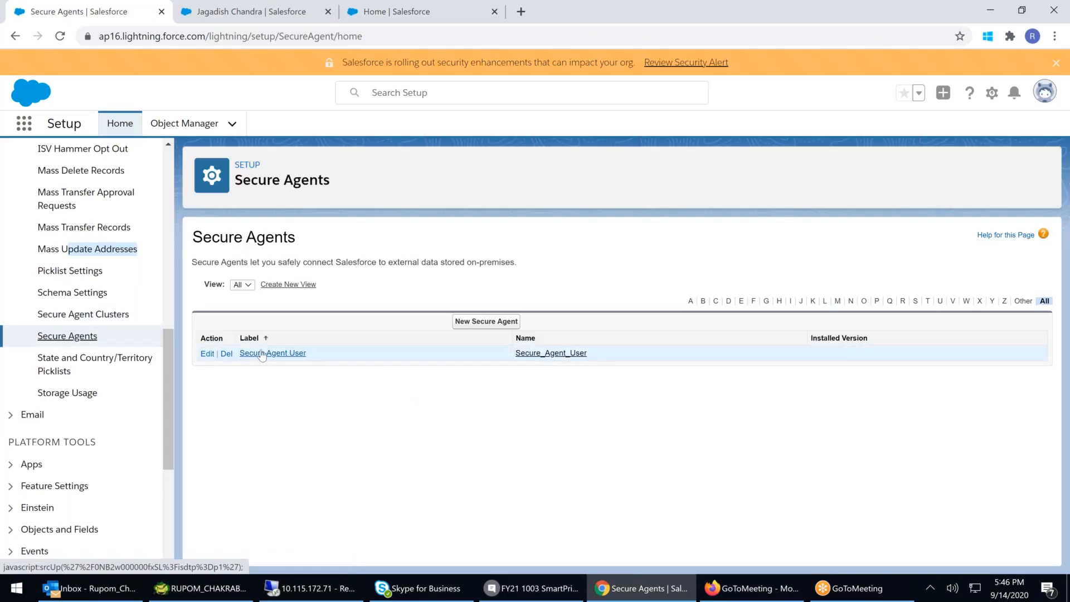
pyautogui.click(207, 356)
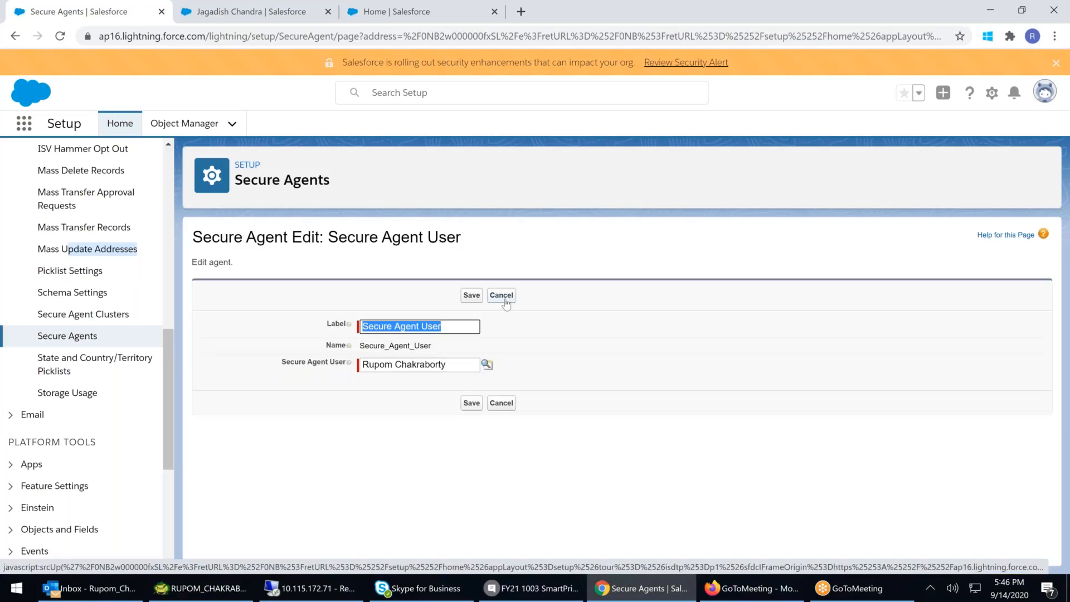
pyautogui.click(505, 302)
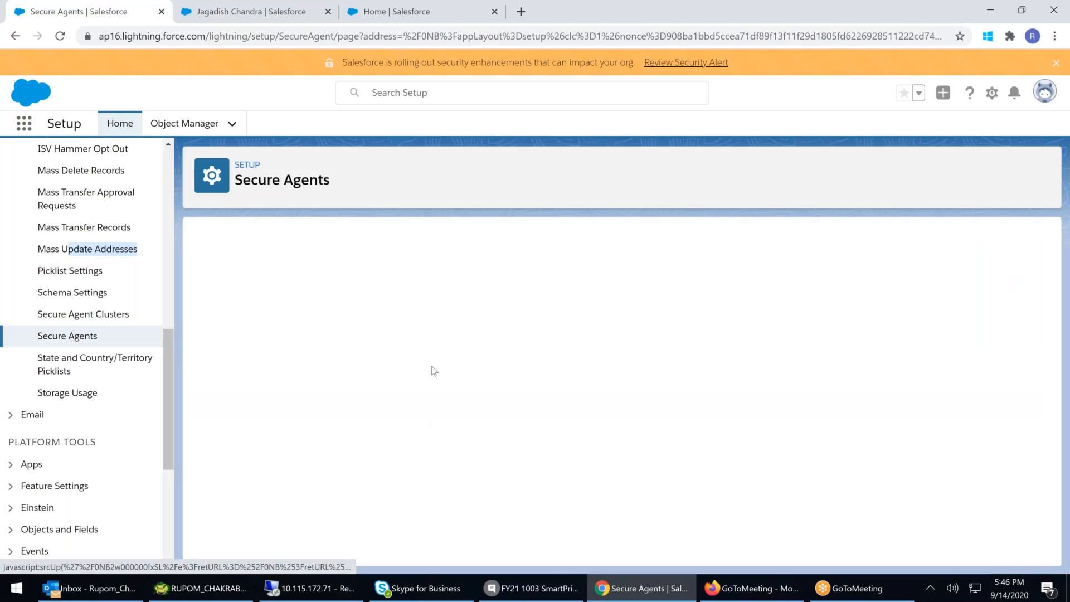
pyautogui.click(504, 324)
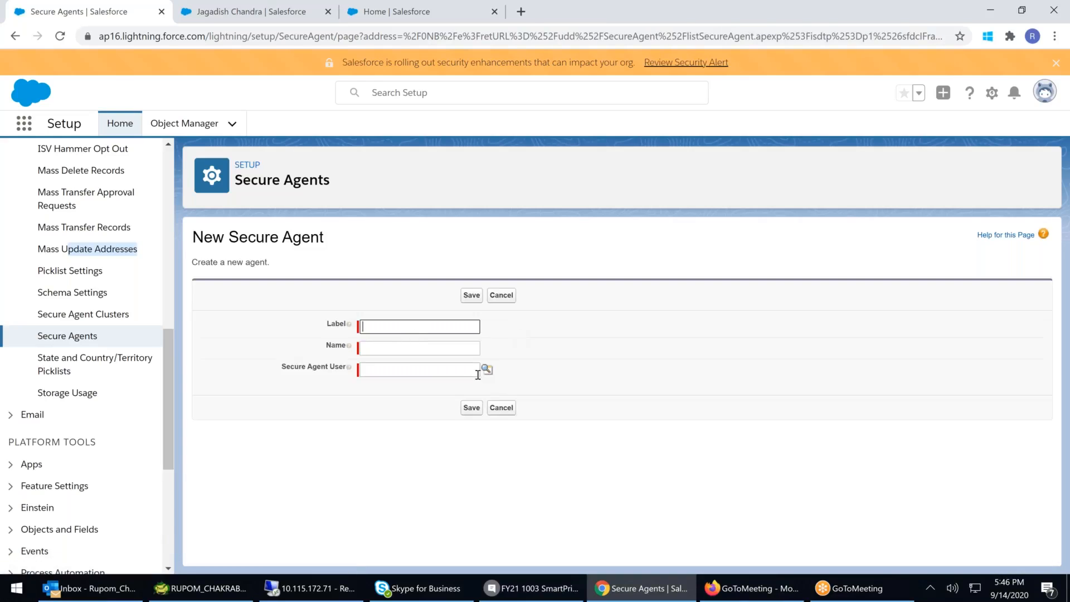
pyautogui.click(517, 414)
pyautogui.click(508, 408)
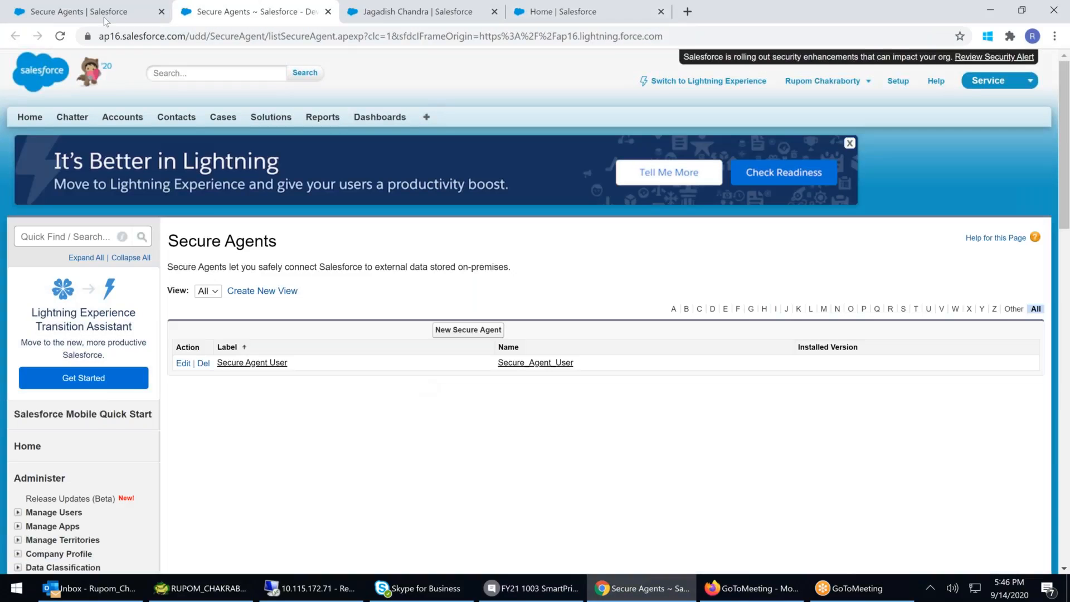
pyautogui.click(104, 16)
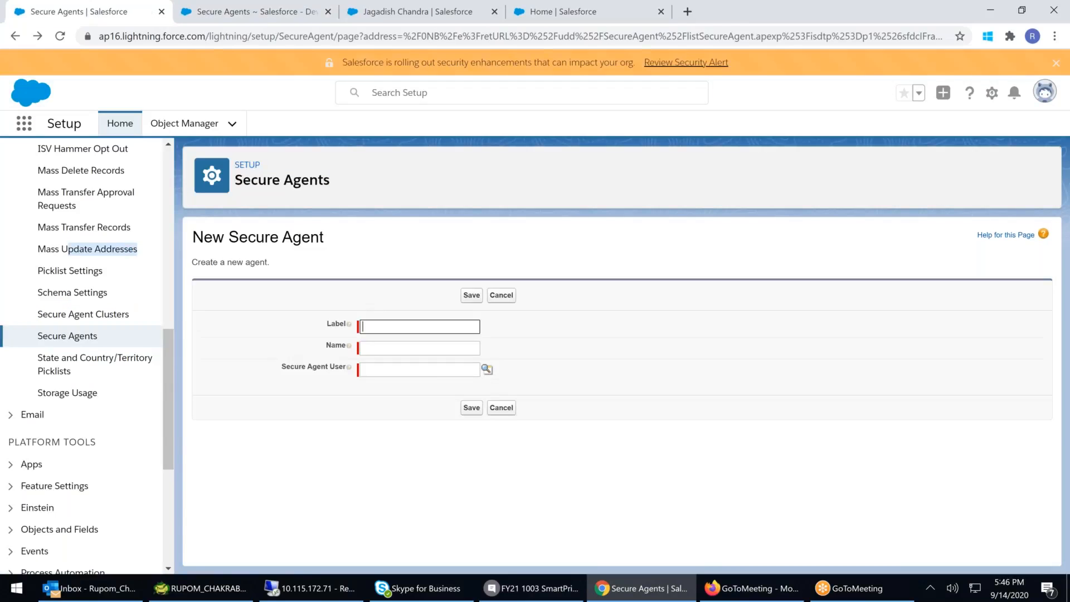
pyautogui.click(68, 341)
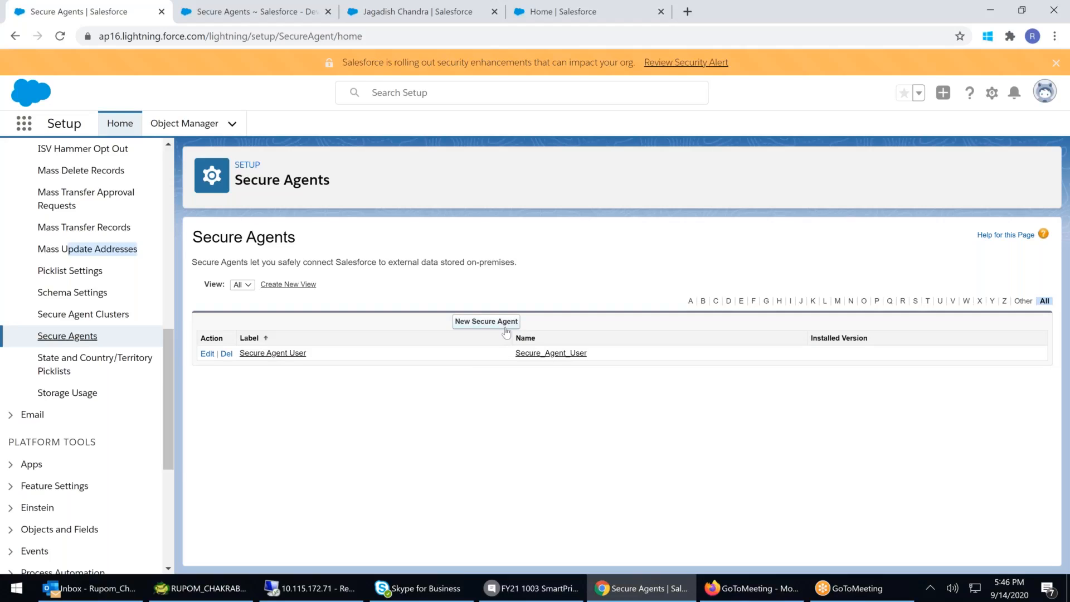
# - Open the SFDC To Sharepoint cluster and review its agent status legend
pyautogui.click(78, 315)
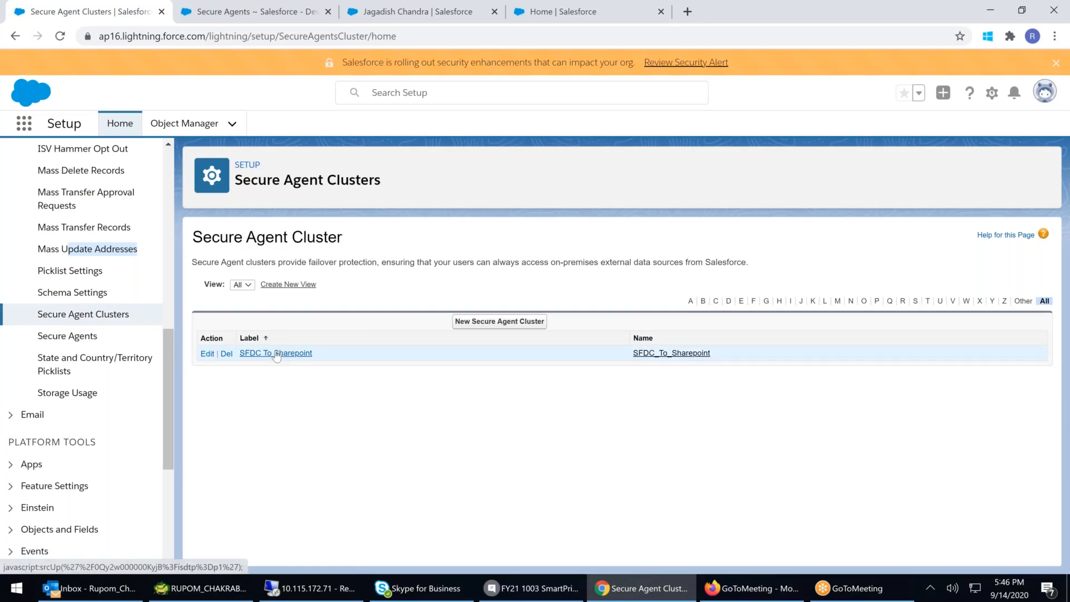
pyautogui.click(275, 353)
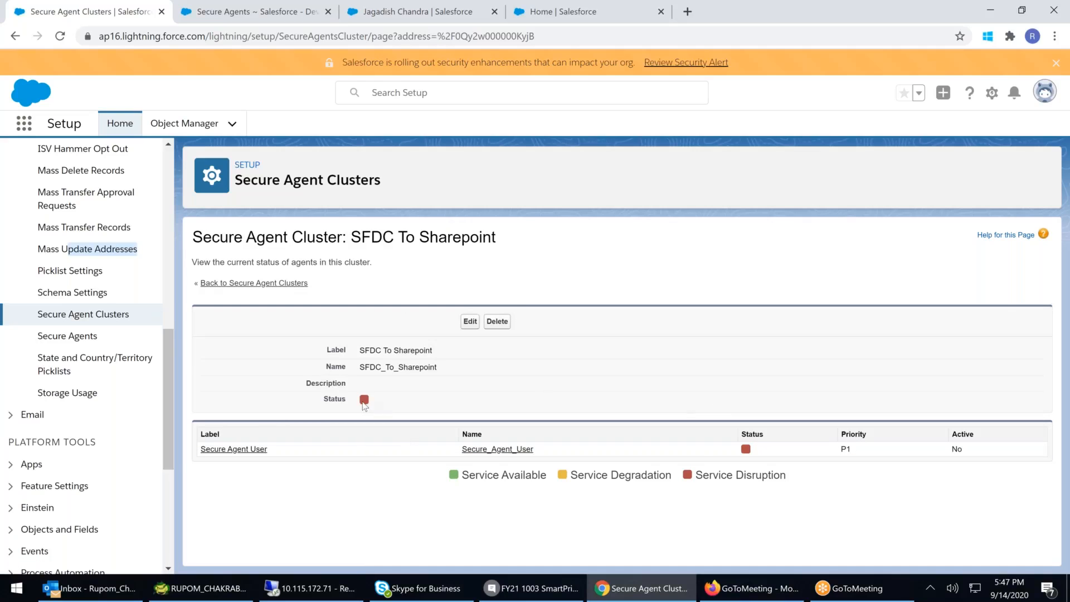
pyautogui.moveTo(800, 478); pyautogui.dragTo(692, 478)
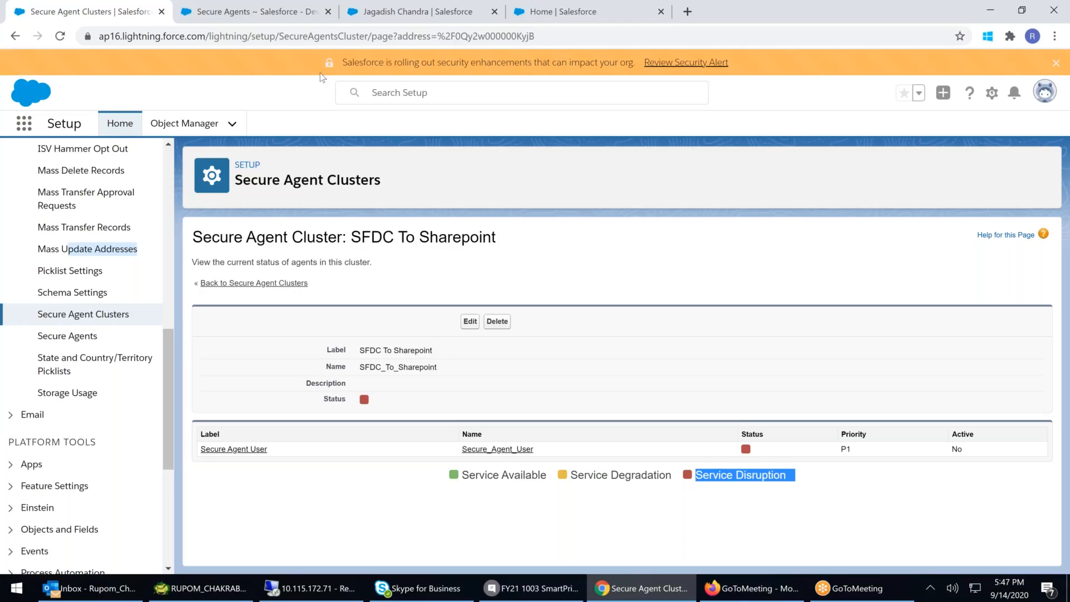
# - Open a new browser tab and search Google for dbamp
pyautogui.click(687, 11)
pyautogui.click(390, 298)
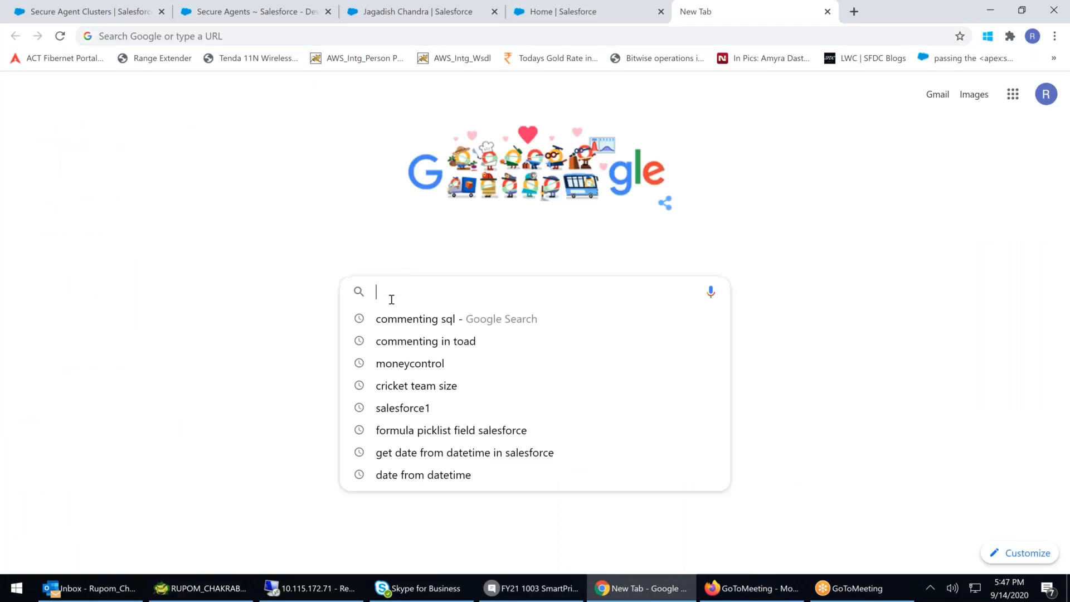
pyautogui.write('dbam')
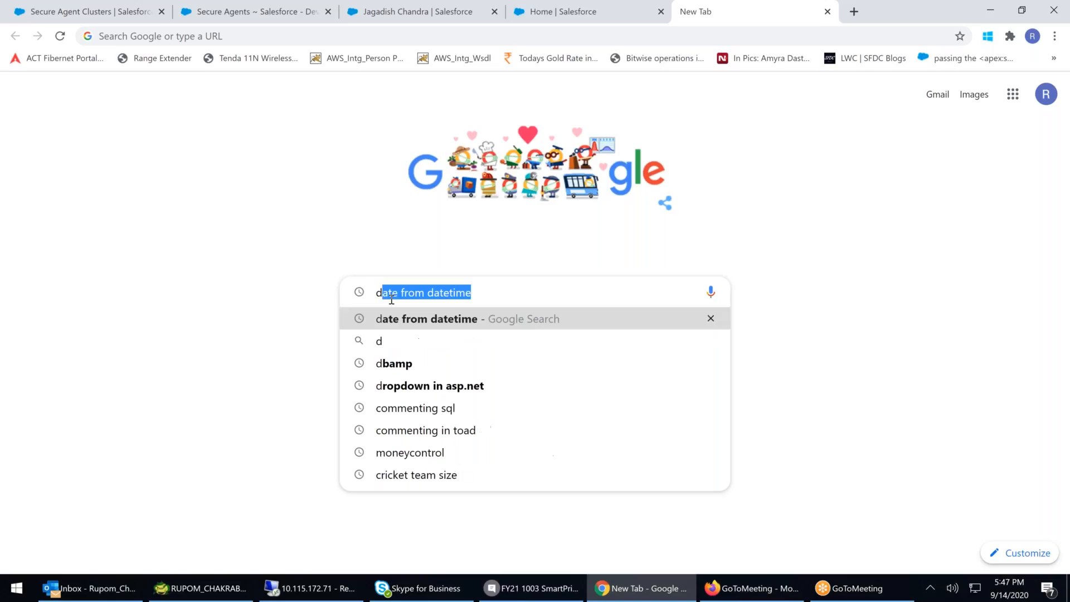
pyautogui.write('b')
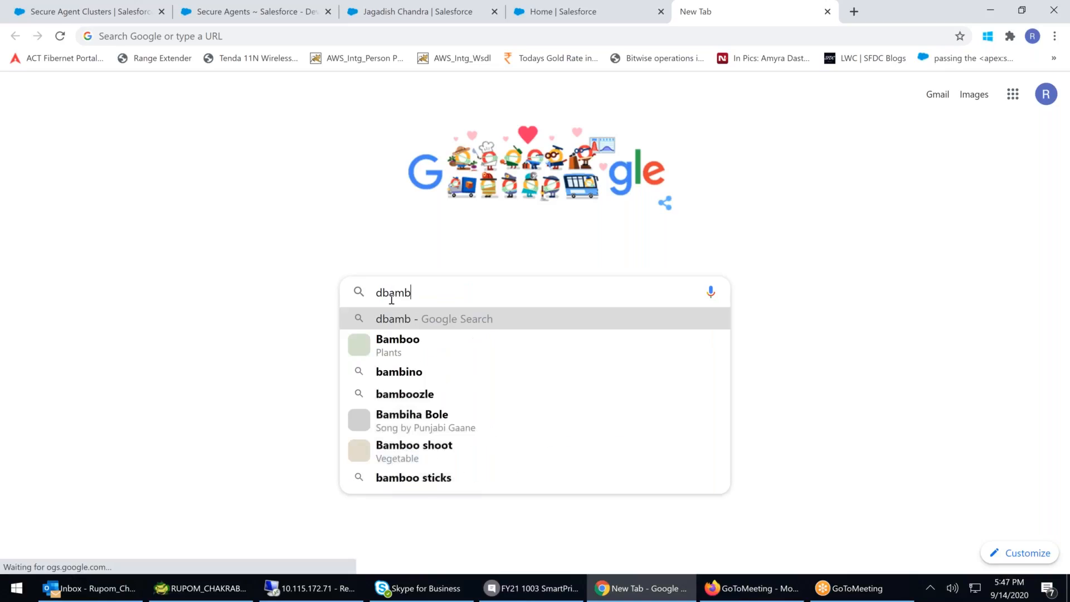
pyautogui.press('BackSpace')
pyautogui.press('BackSpace')
pyautogui.press('BackSpace')
pyautogui.press('BackSpace')
pyautogui.press('BackSpace')
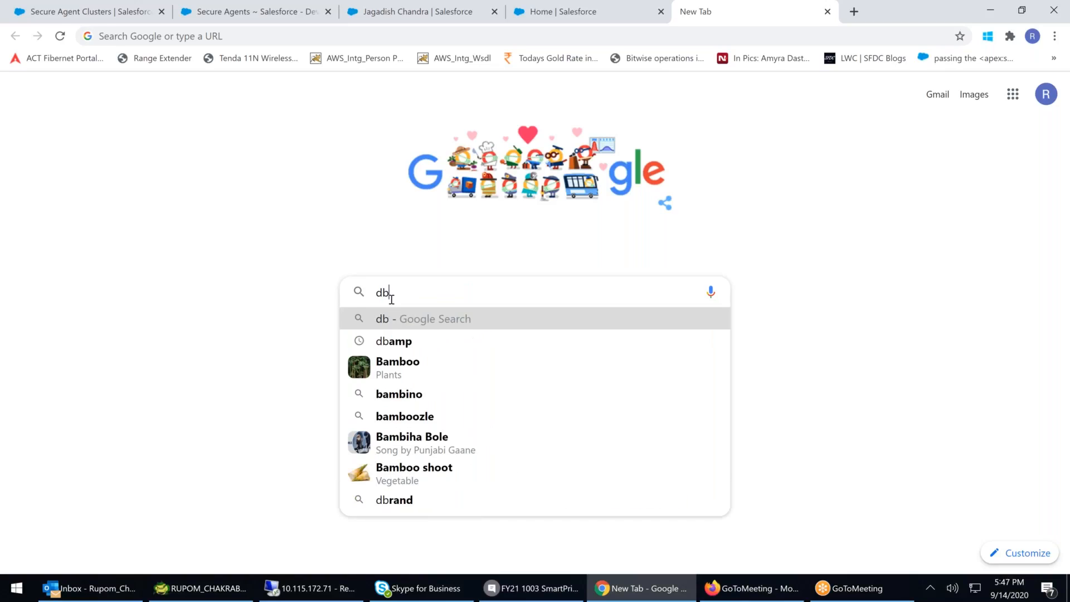
pyautogui.write('dbamp')
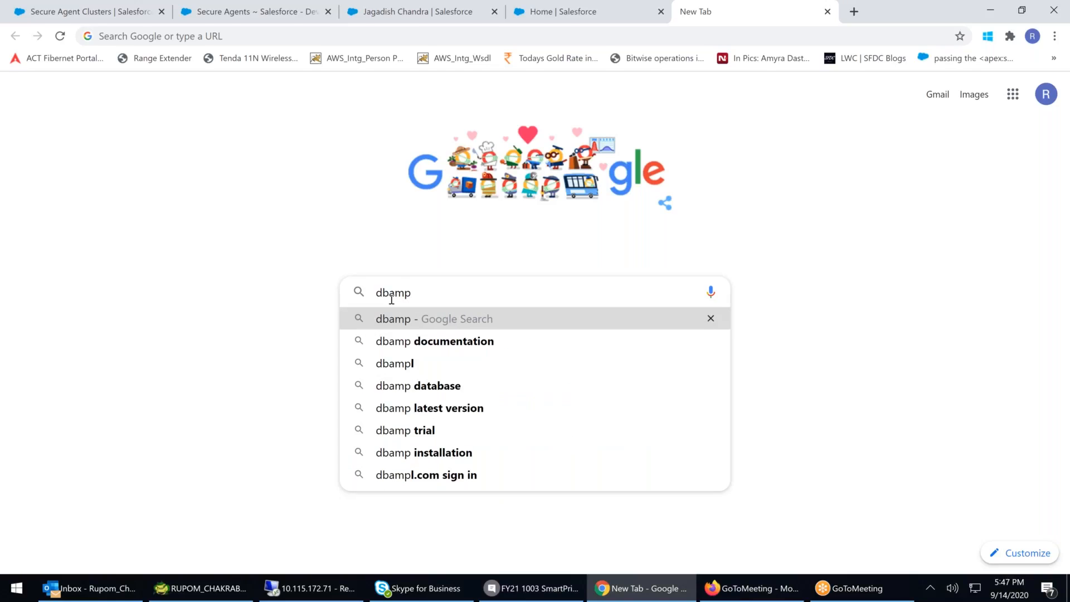
pyautogui.press('Return')
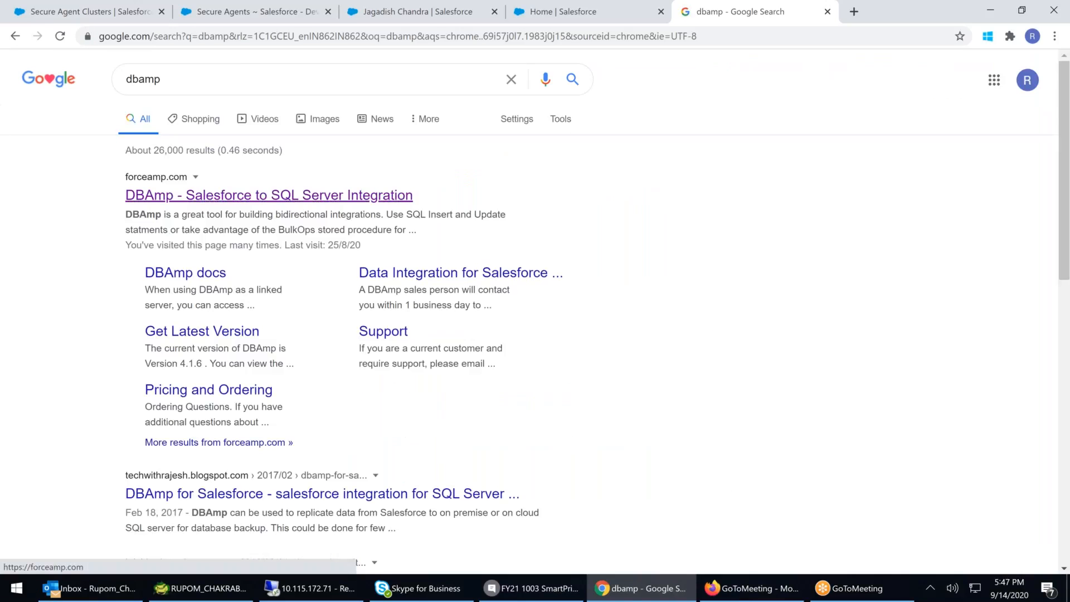
# - Open the DBAmp – Salesforce to SQL Server Integration site, review its pricing, and return to the cluster tab
pyautogui.click(269, 195)
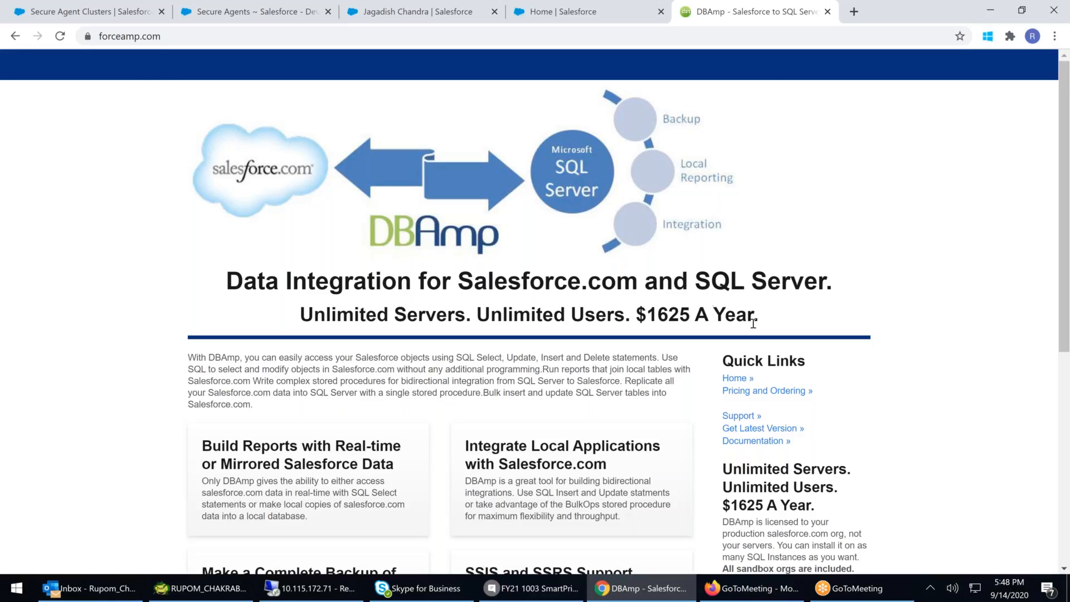
pyautogui.moveTo(770, 324); pyautogui.dragTo(636, 321)
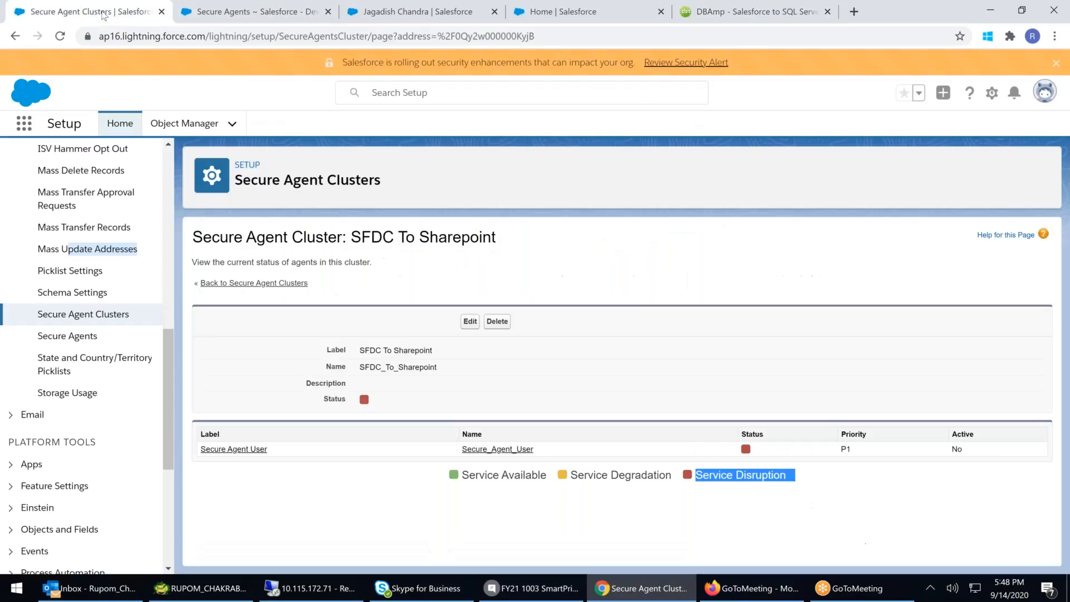
pyautogui.click(92, 12)
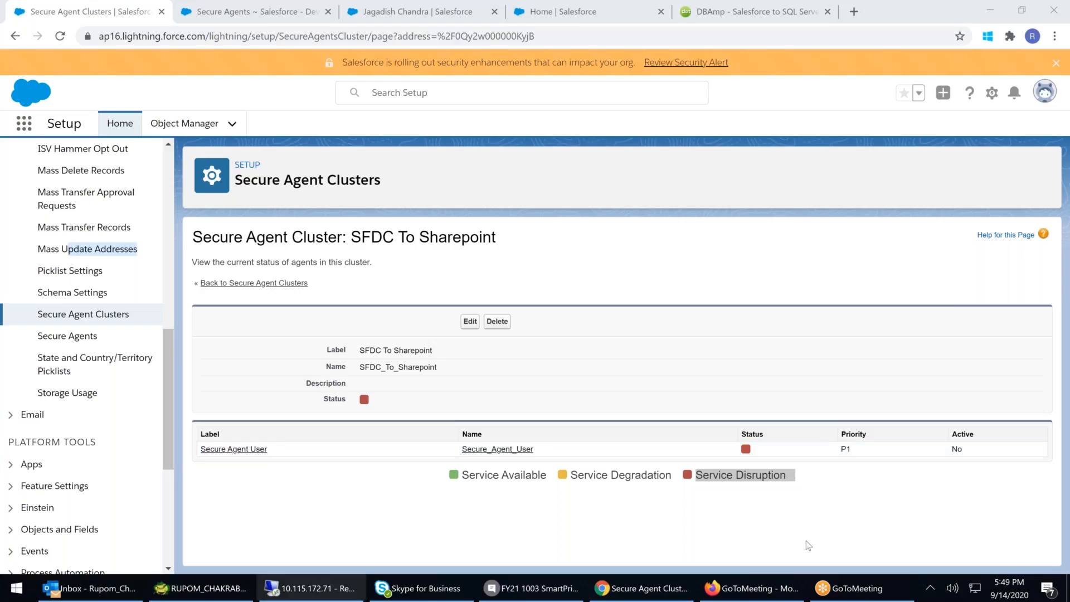
# - Switch among the cluster, Secure Agents and DBAmp tabs to compare the agent setup with the DBAmp offering
pyautogui.click(676, 597)
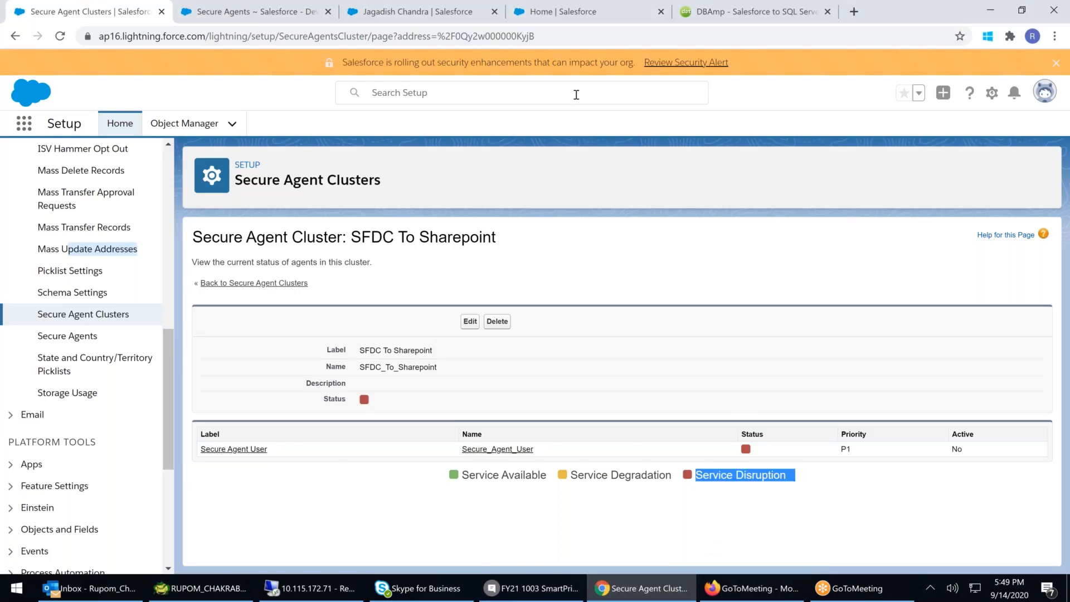
pyautogui.click(721, 7)
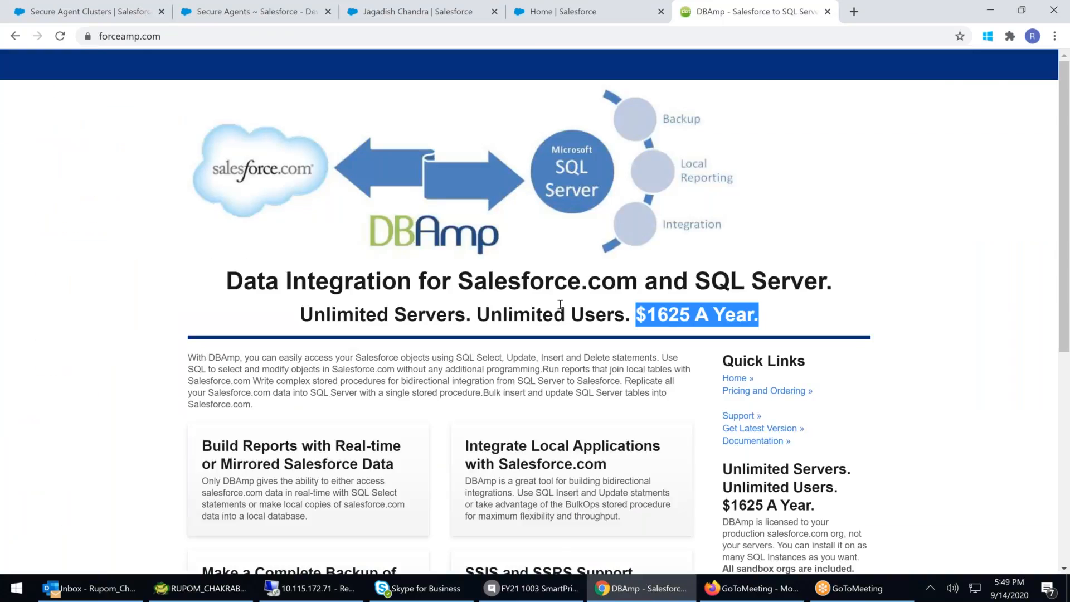
pyautogui.moveTo(481, 294); pyautogui.dragTo(885, 291)
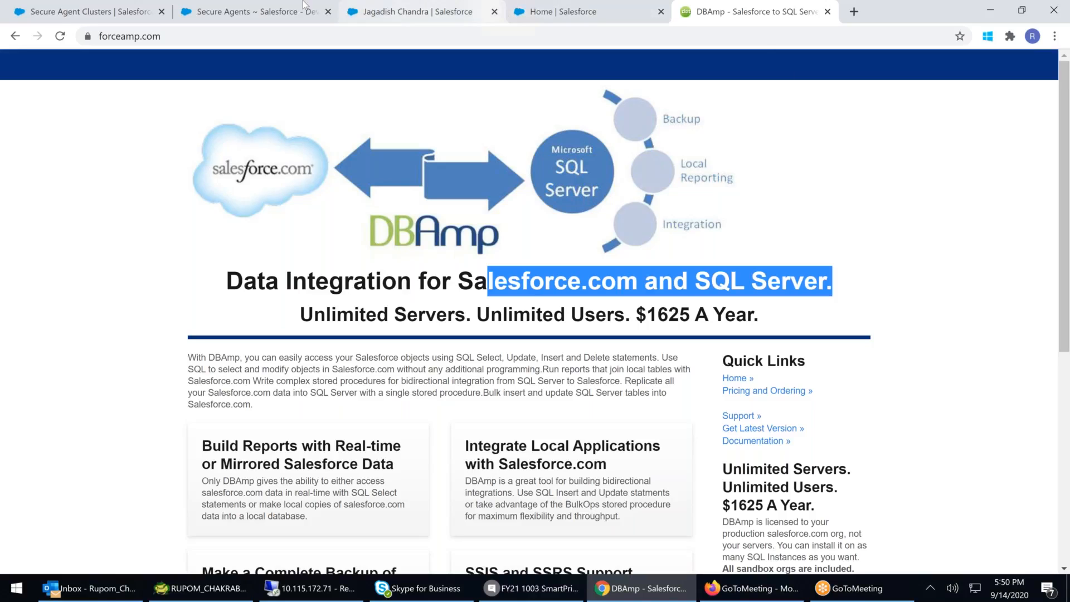
pyautogui.click(233, 12)
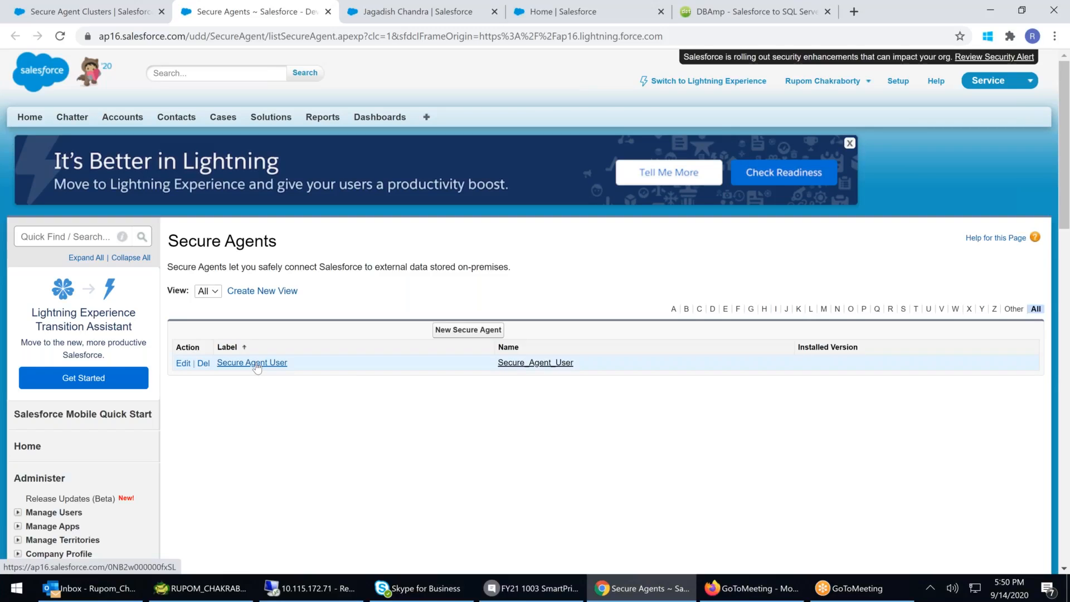
pyautogui.click(23, 16)
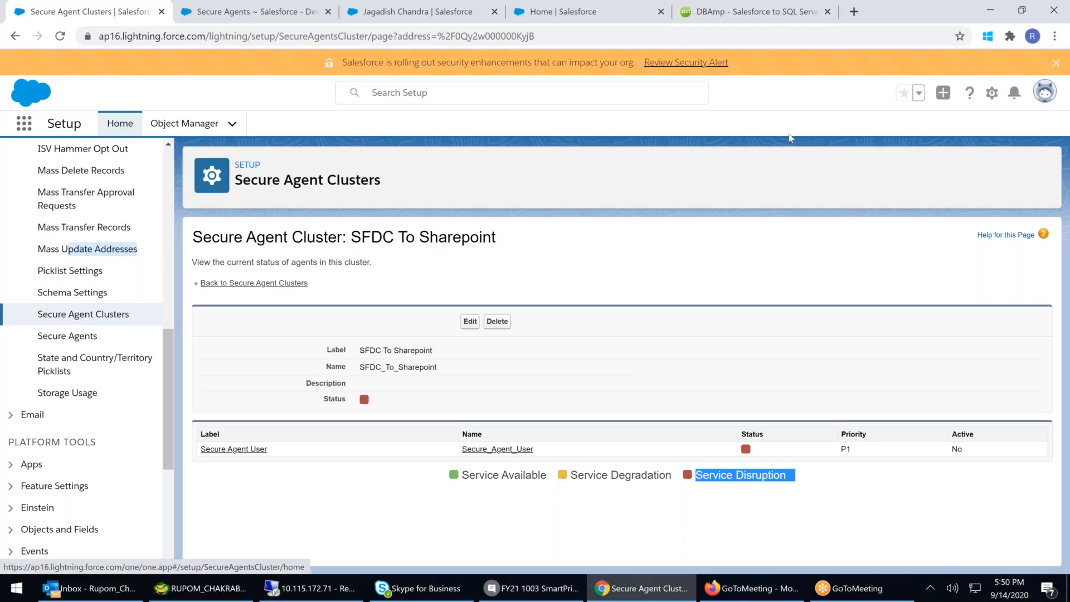
pyautogui.click(768, 18)
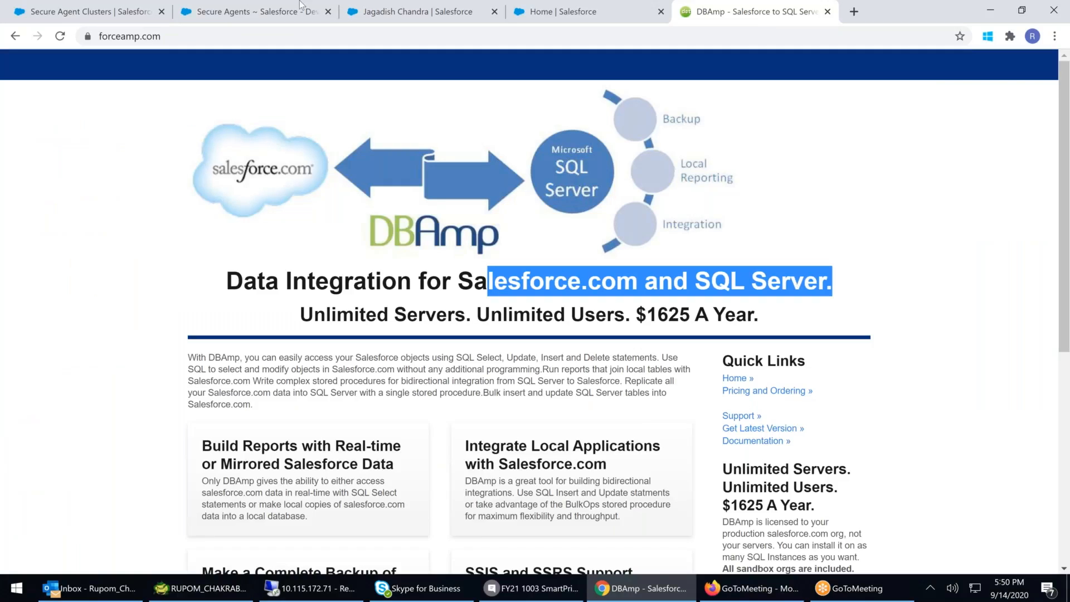
pyautogui.click(242, 16)
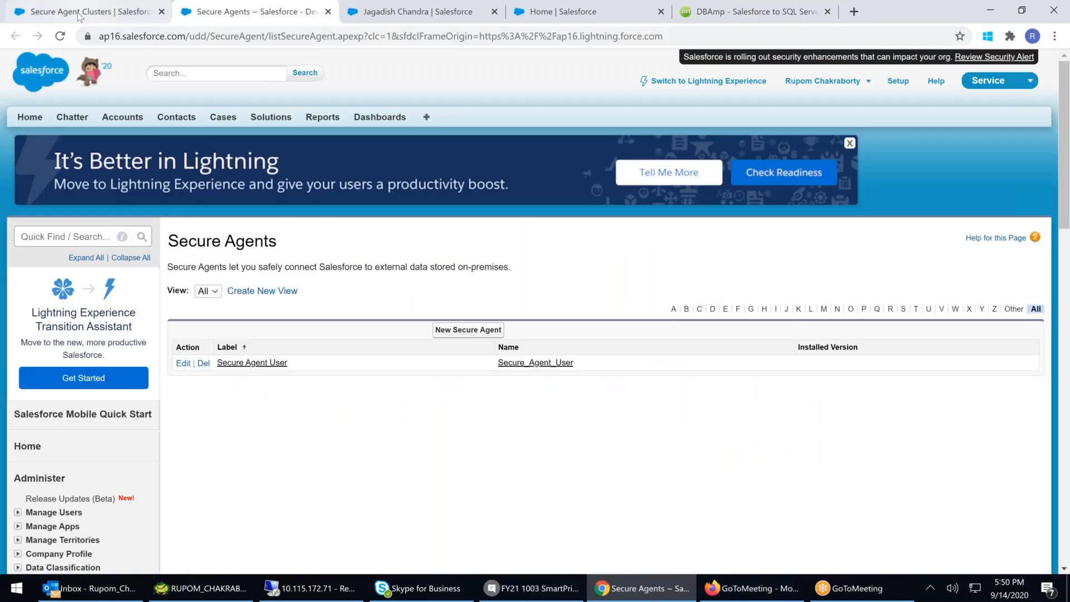
pyautogui.click(80, 14)
pyautogui.click(243, 12)
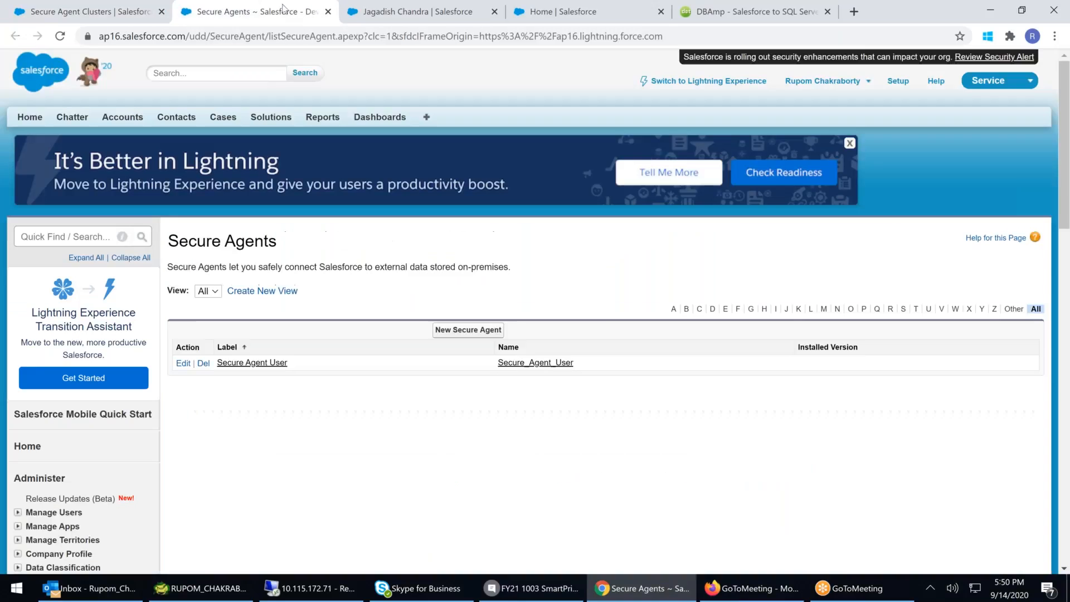
# - Close the classic Secure Agents tab and return to the Secure Agent Cluster tab
pyautogui.middleClick(231, 17)
pyautogui.click(118, 21)
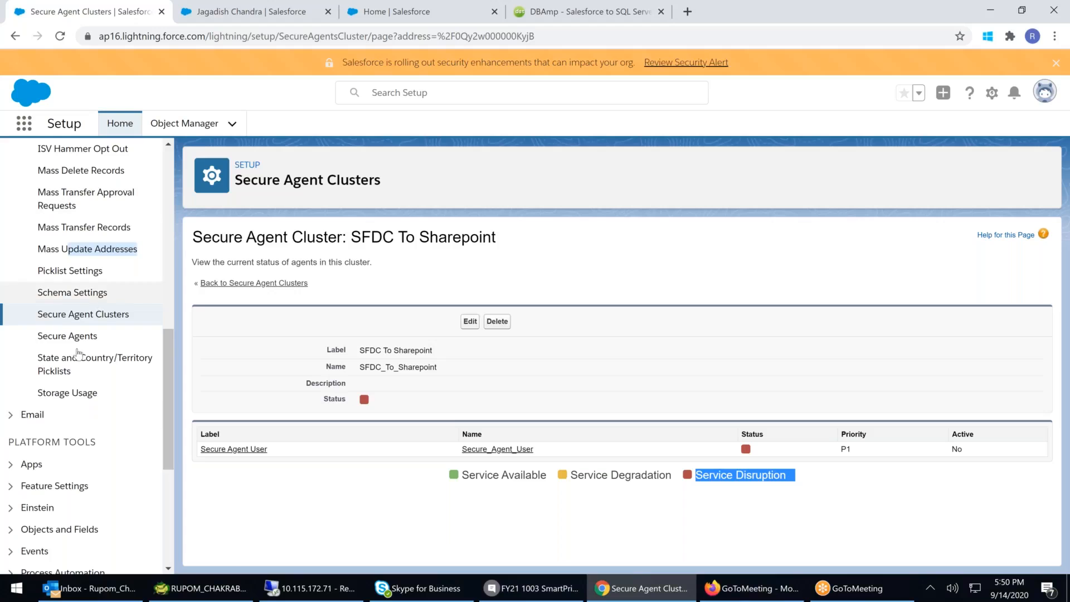
# - Review the State and Country/Territory Picklists page and the Storage Usage page's limits and per-record usage tables
pyautogui.click(80, 368)
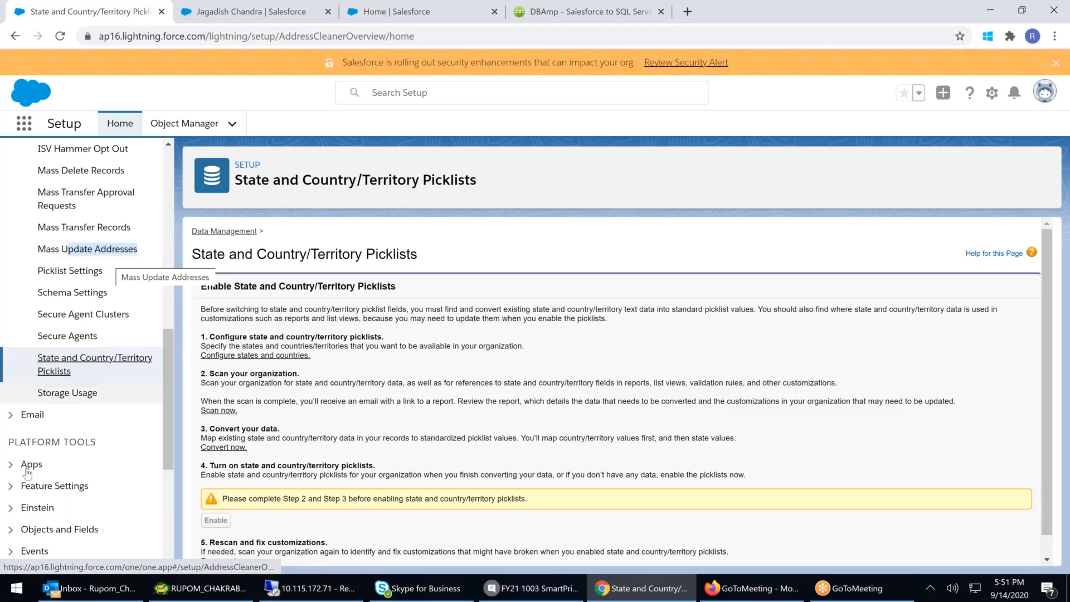
pyautogui.click(82, 393)
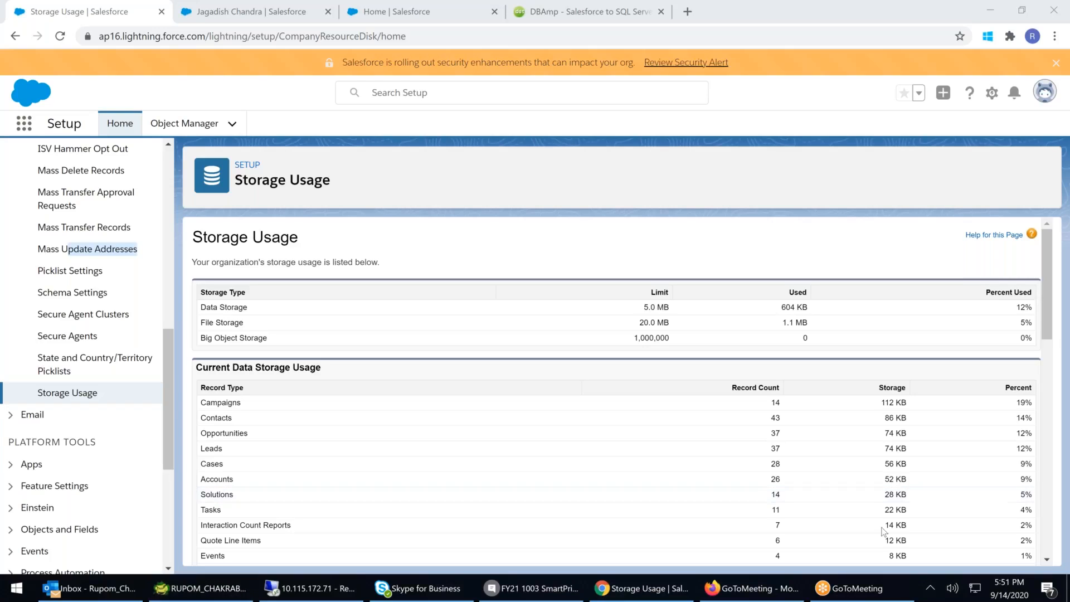
pyautogui.moveTo(643, 307); pyautogui.dragTo(663, 307)
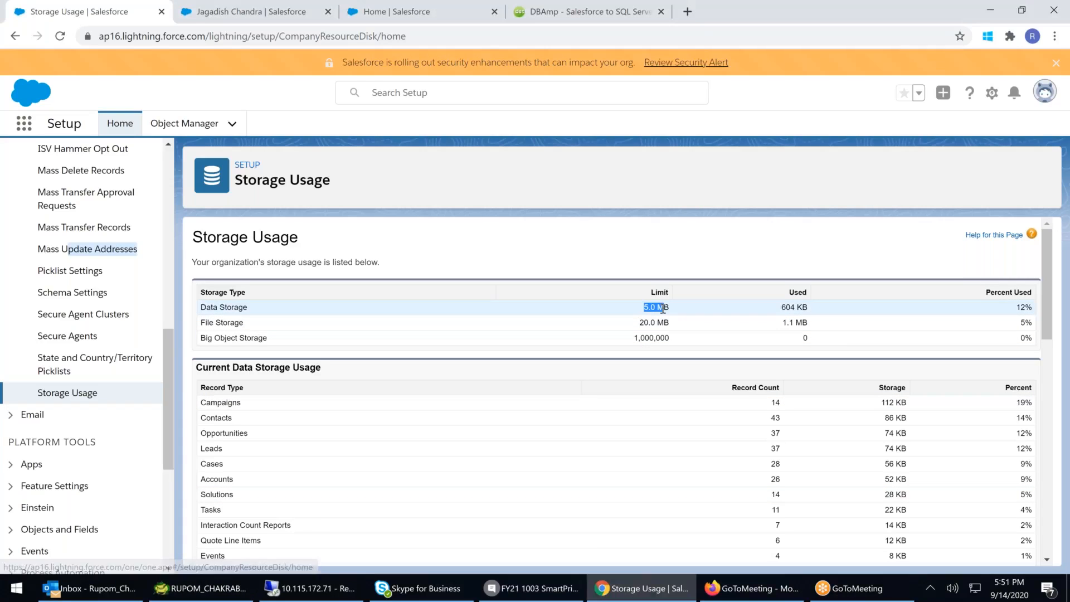
pyautogui.click(790, 307)
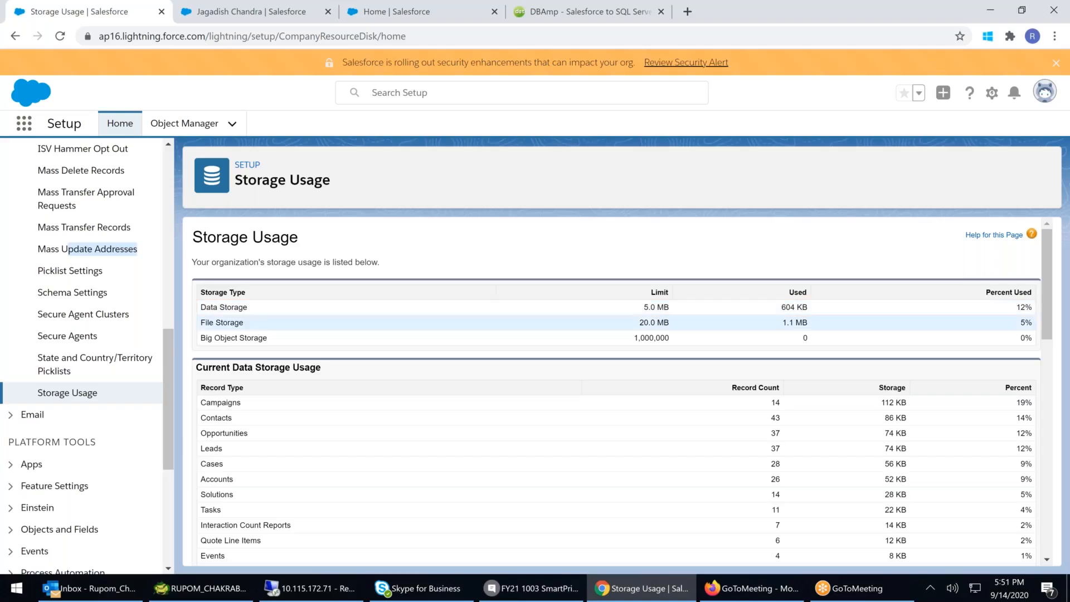
pyautogui.moveTo(644, 322); pyautogui.dragTo(663, 323)
pyautogui.moveTo(786, 322); pyautogui.dragTo(810, 322)
pyautogui.moveTo(633, 338); pyautogui.dragTo(666, 338)
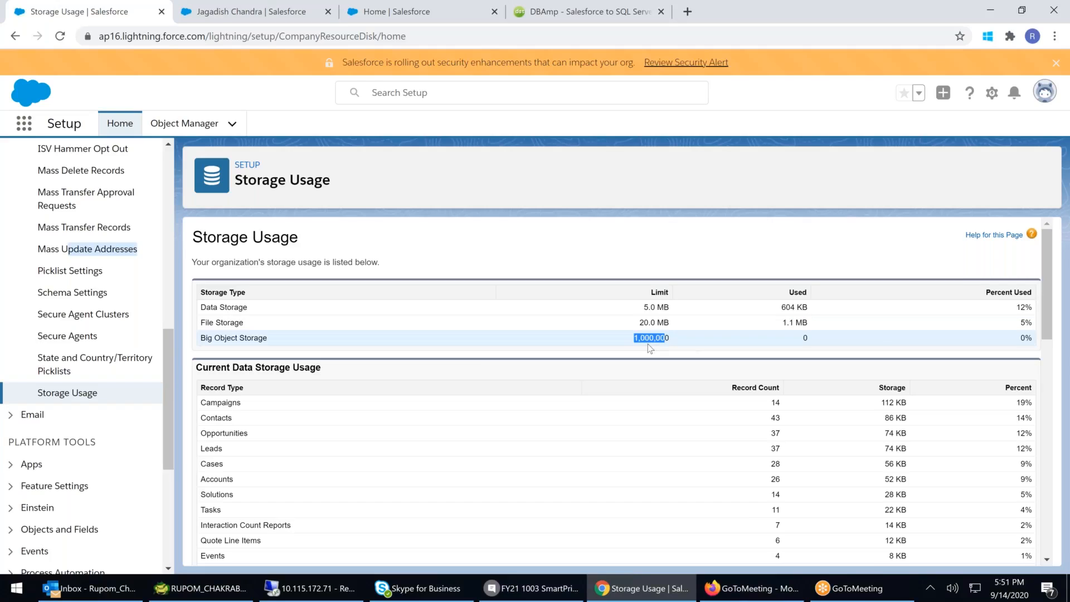
pyautogui.scroll(-1, 647, 343)
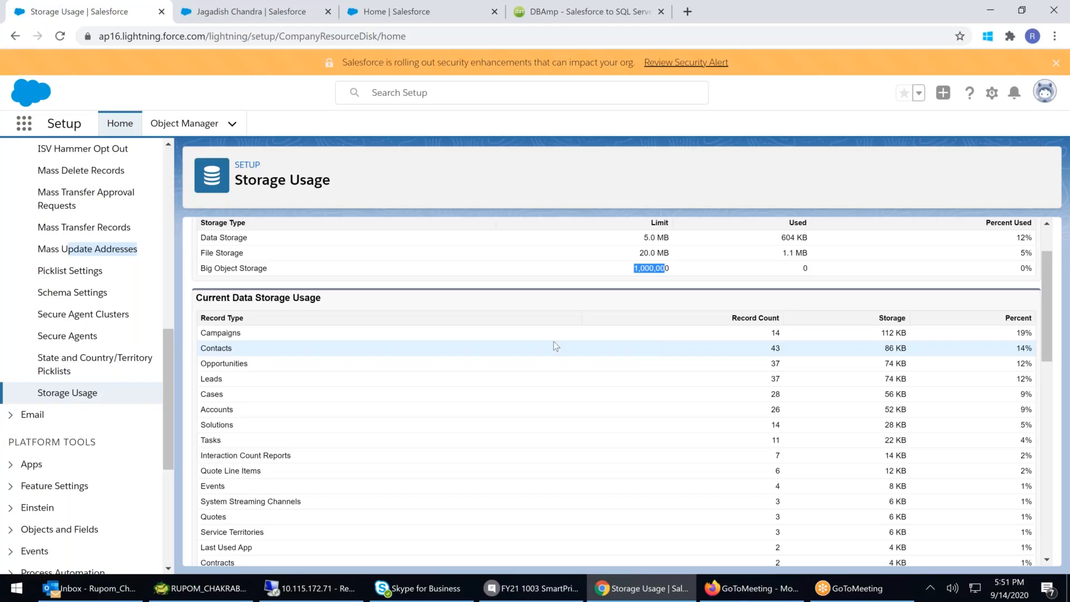
pyautogui.scroll(-1, 554, 341)
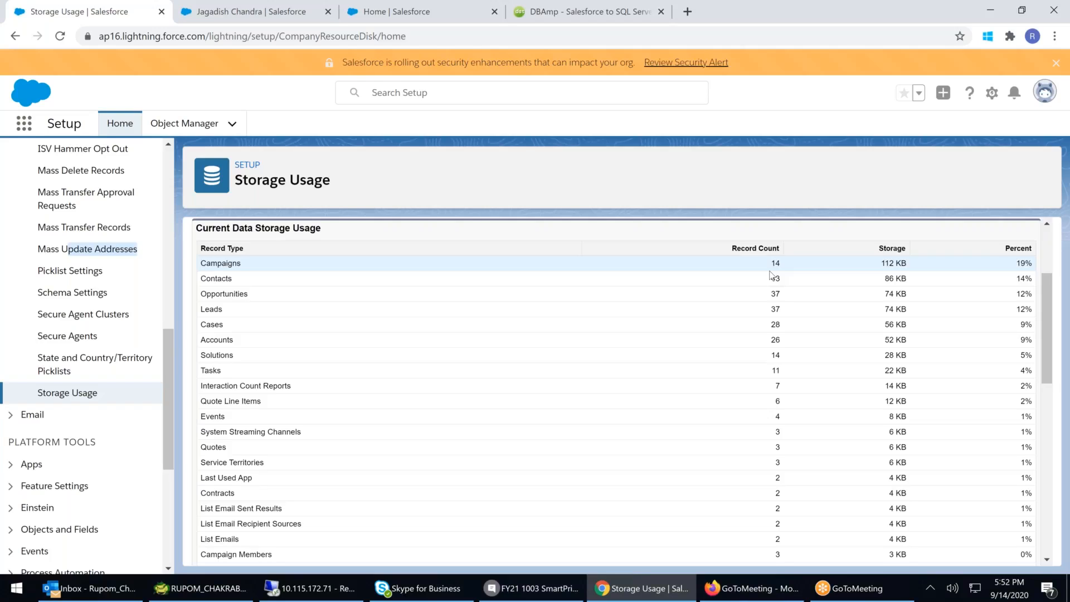
pyautogui.scroll(-8, 771, 274)
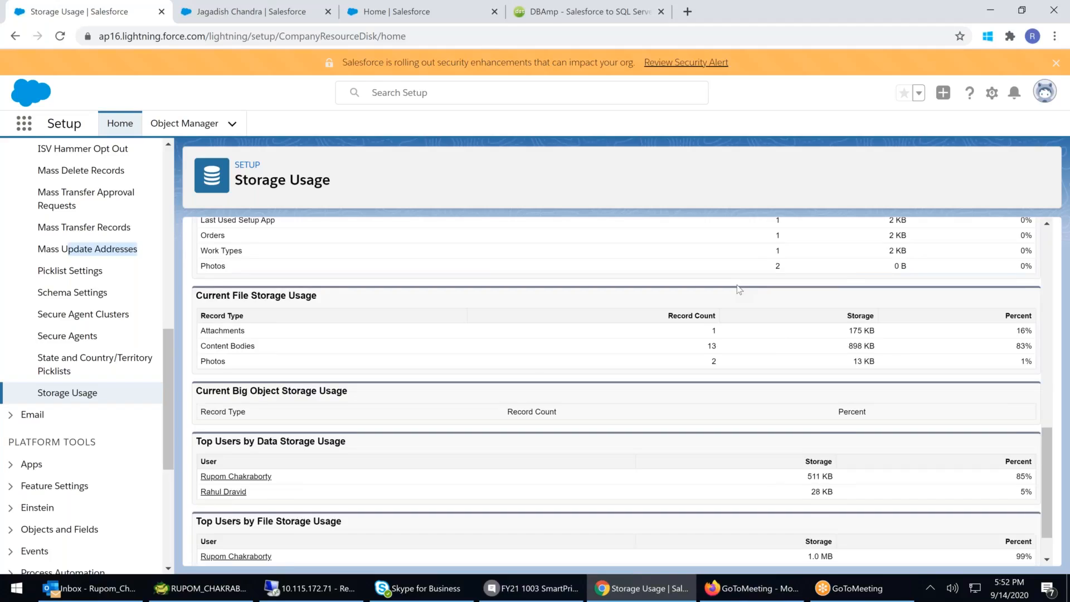
pyautogui.scroll(-1, 738, 289)
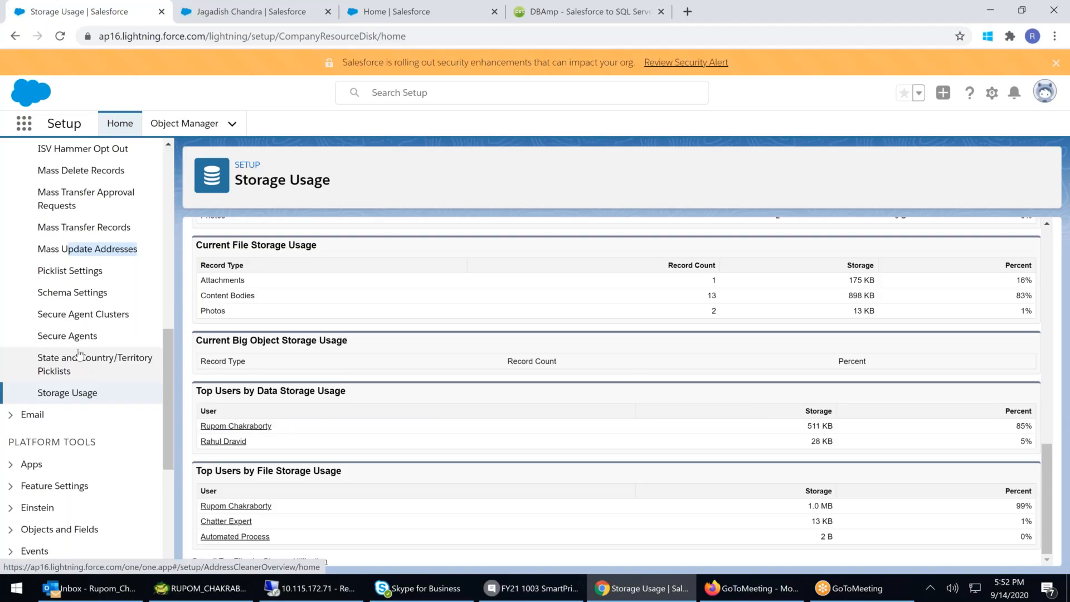
# - Open the Big Objects setup page
pyautogui.scroll(1, 81, 352)
pyautogui.scroll(2, 82, 348)
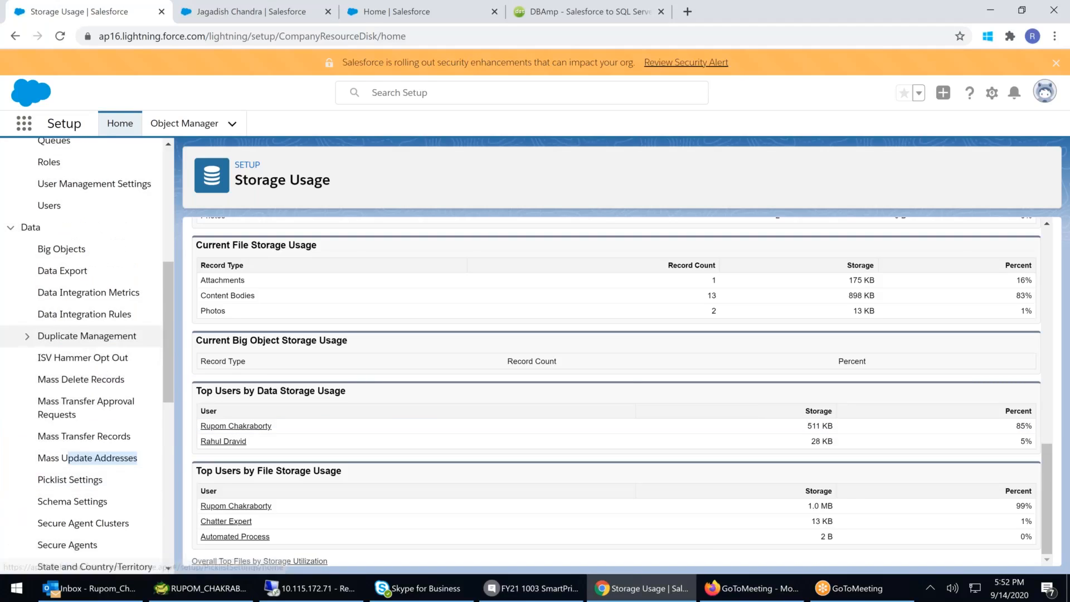
pyautogui.click(75, 255)
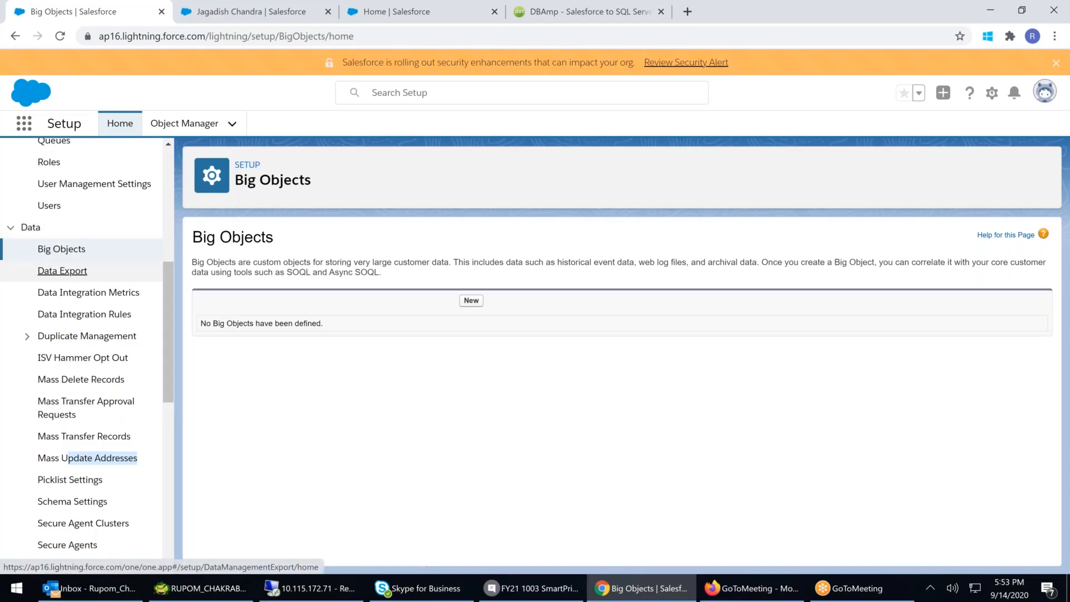
# - Open Data Export and start scheduling a data export, reviewing the schedule and exported data options
pyautogui.click(62, 270)
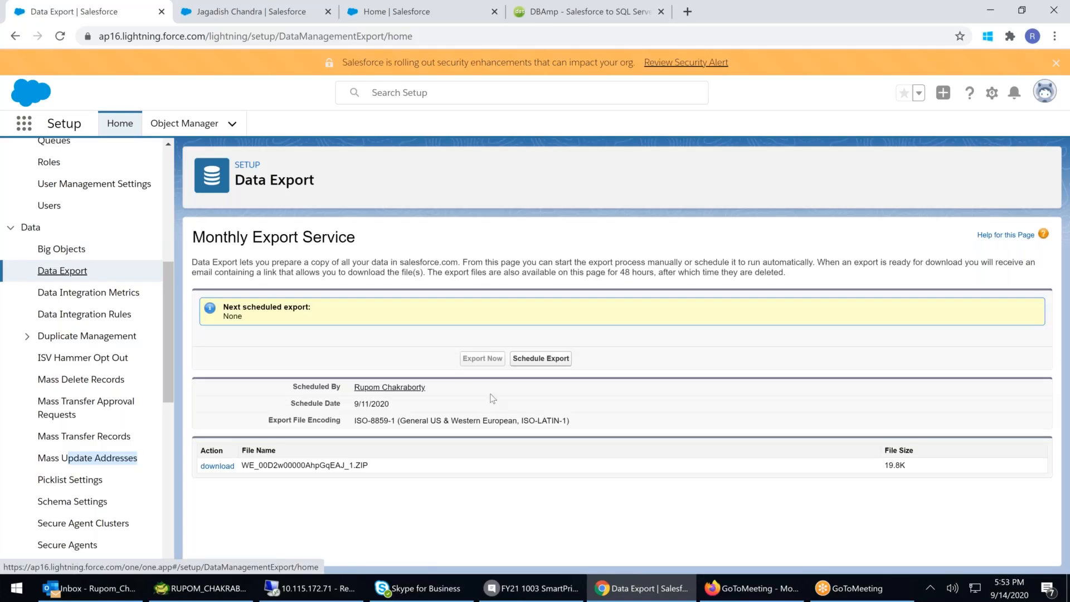
pyautogui.click(556, 358)
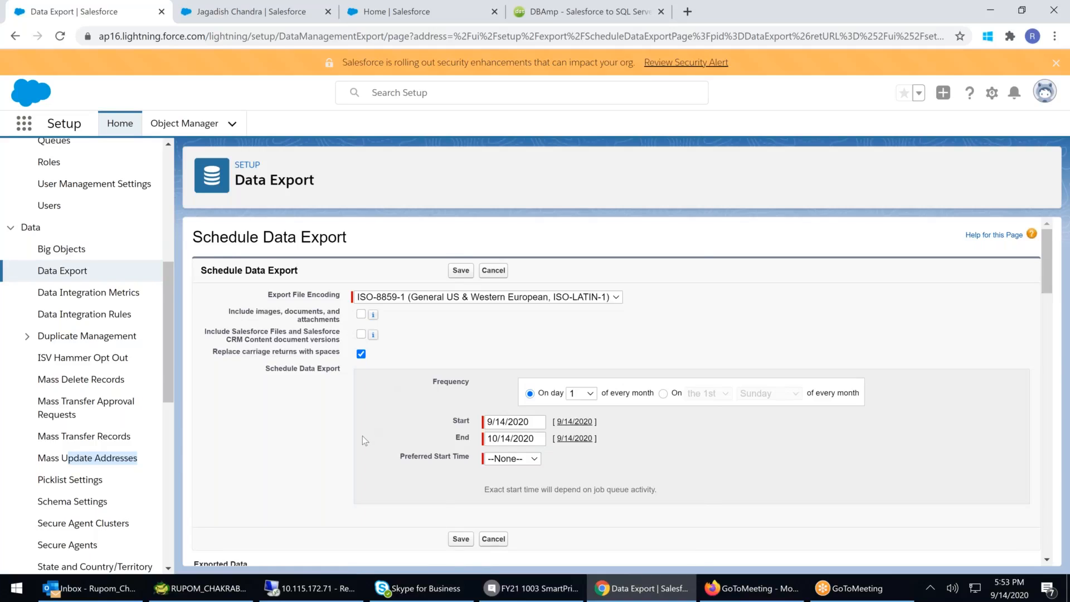
pyautogui.scroll(-6, 362, 436)
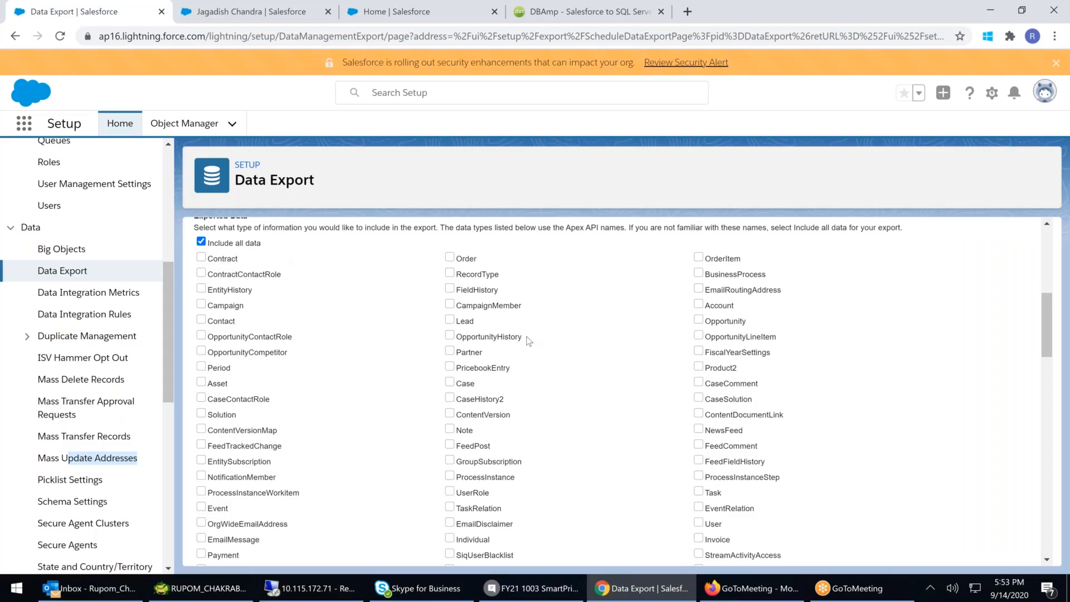
pyautogui.scroll(-15, 529, 341)
pyautogui.scroll(20, 529, 346)
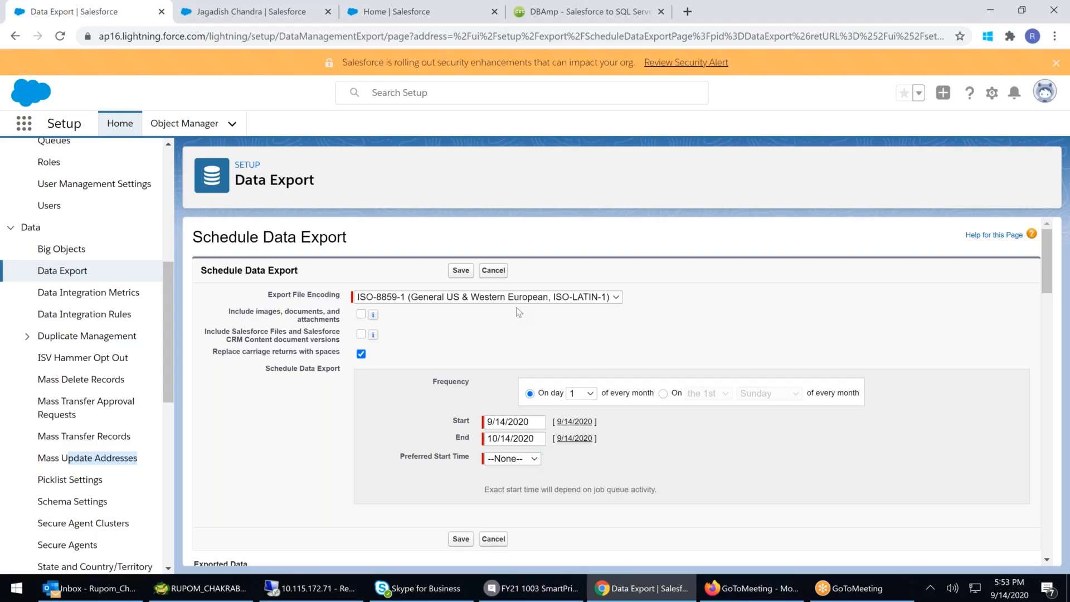
pyautogui.scroll(1, 134, 397)
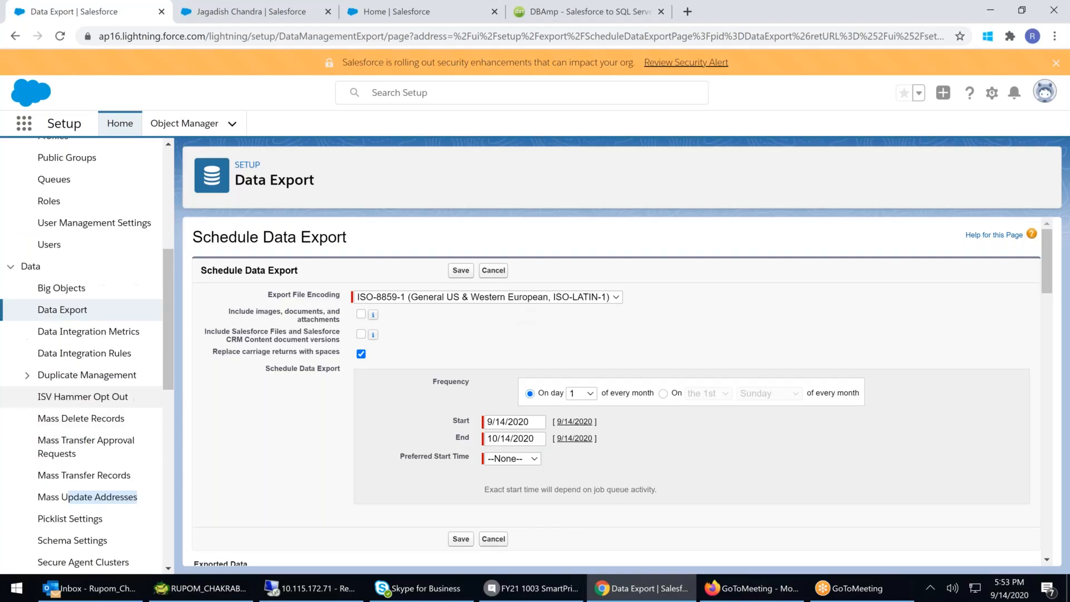
# - Collapse the Data and Users sections of the Setup menu
pyautogui.scroll(5, 134, 397)
pyautogui.click(10, 505)
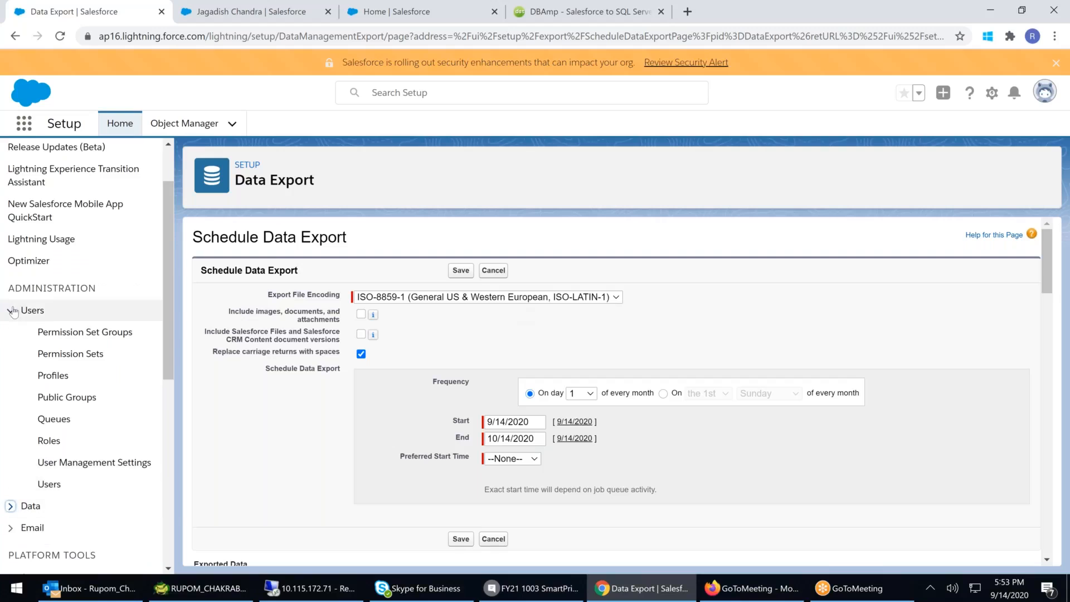
pyautogui.click(13, 311)
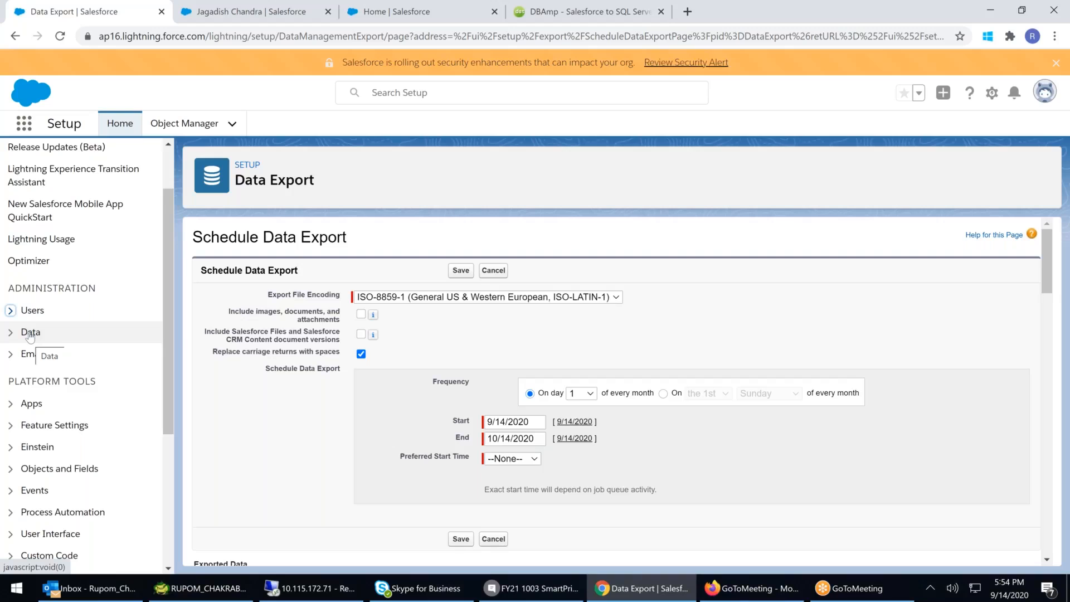
# - Set the scheduled export's preferred start time to 1:00 AM
pyautogui.click(527, 458)
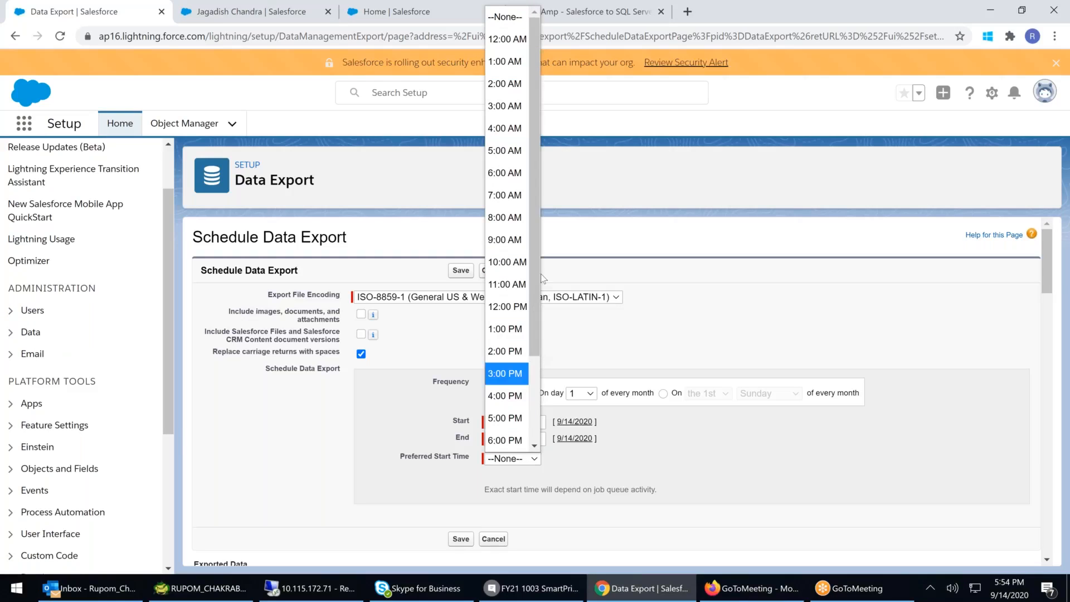
pyautogui.moveTo(538, 277); pyautogui.dragTo(543, 92)
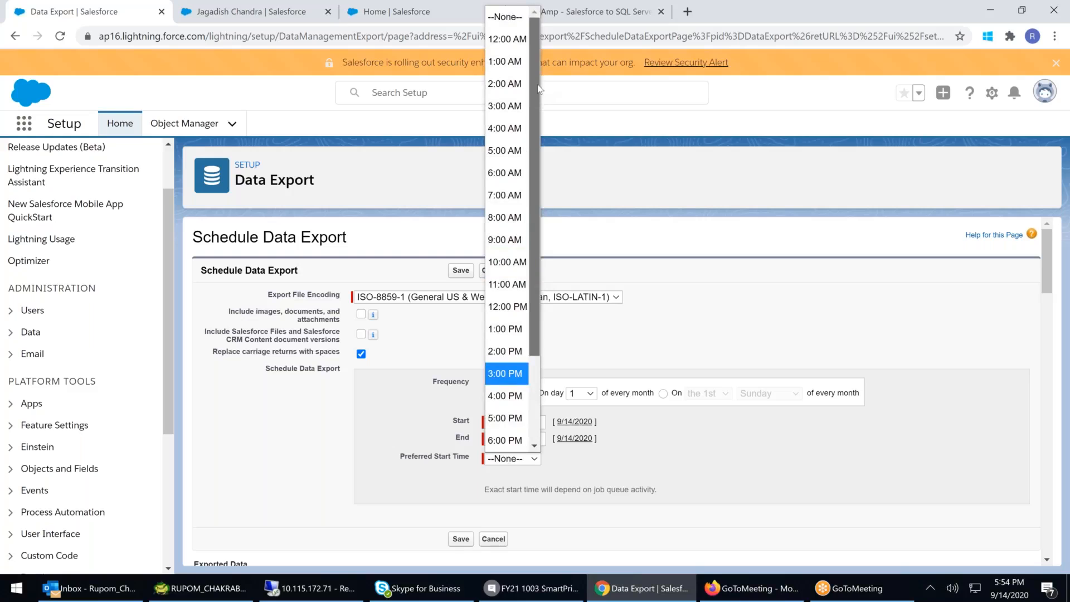
pyautogui.click(504, 61)
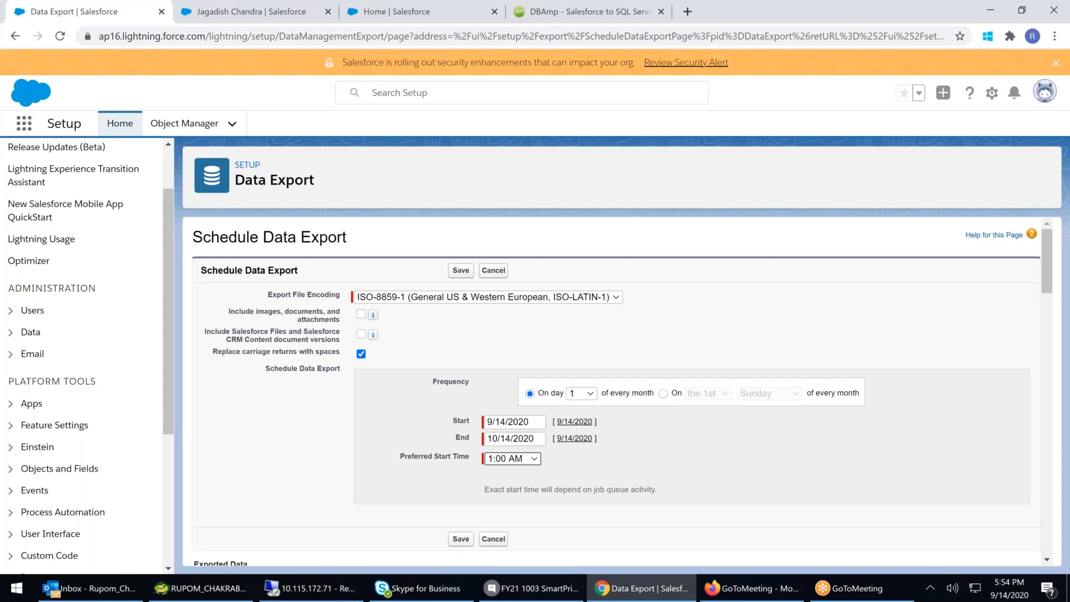
pyautogui.click(529, 459)
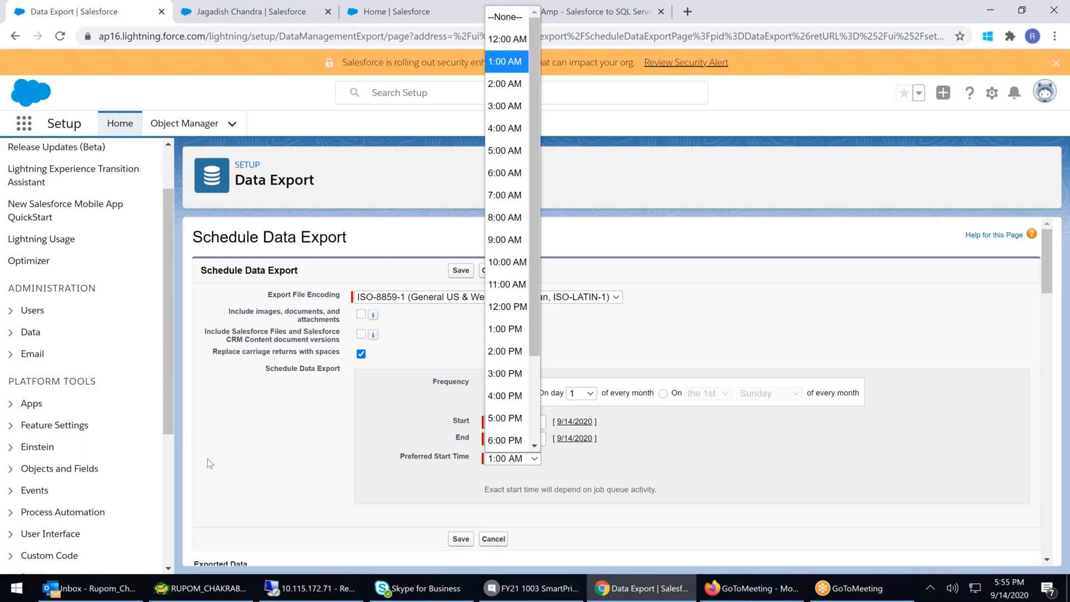
pyautogui.click(256, 449)
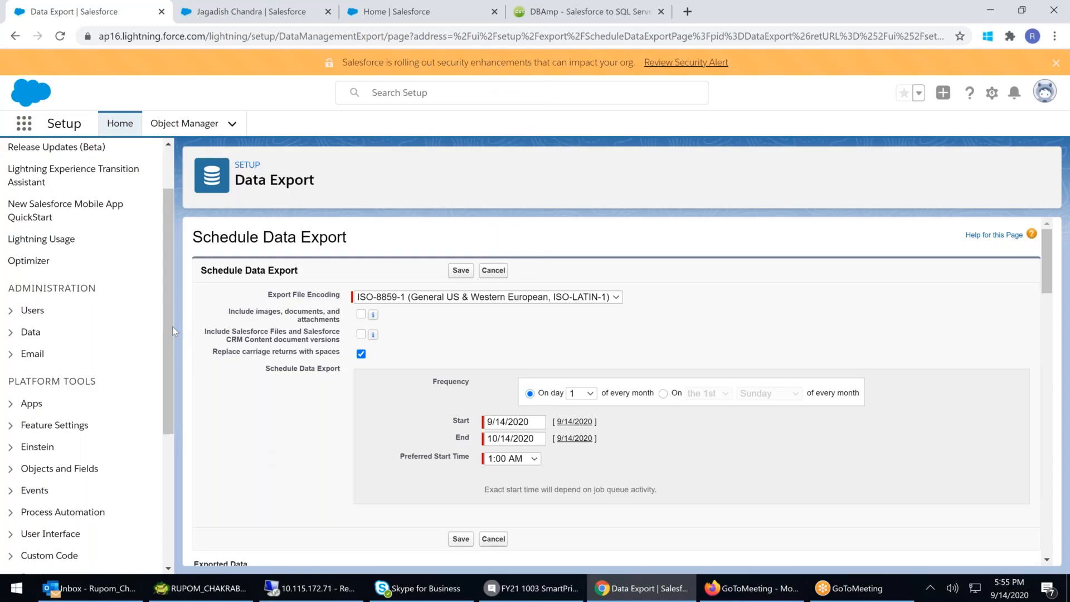
# - Expand the Security section and open View Setup Audit Trail
pyautogui.scroll(-1, 167, 351)
pyautogui.scroll(-4, 171, 373)
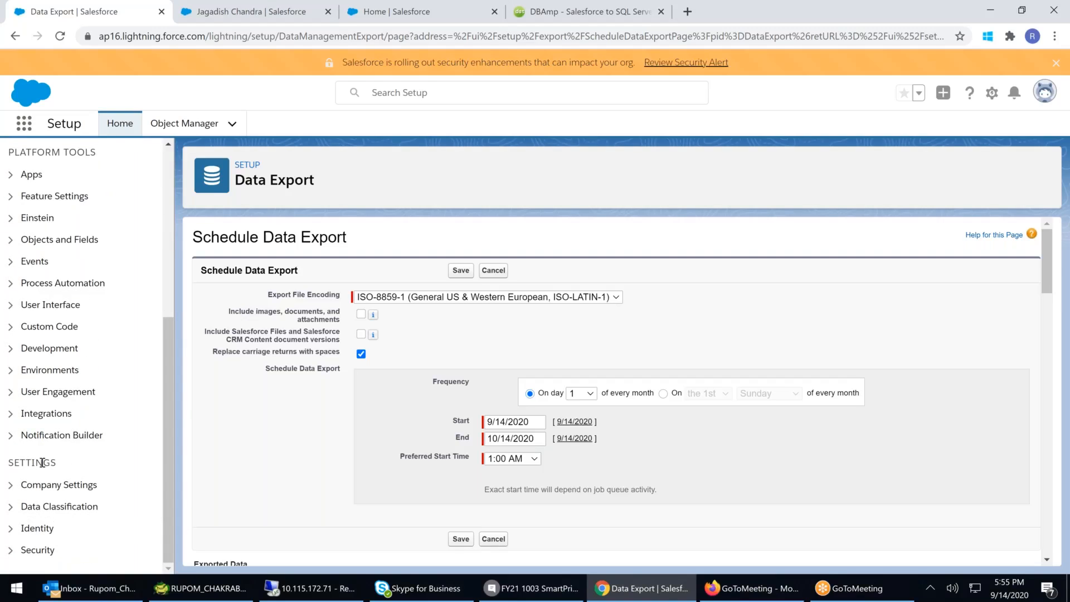
pyautogui.click(11, 550)
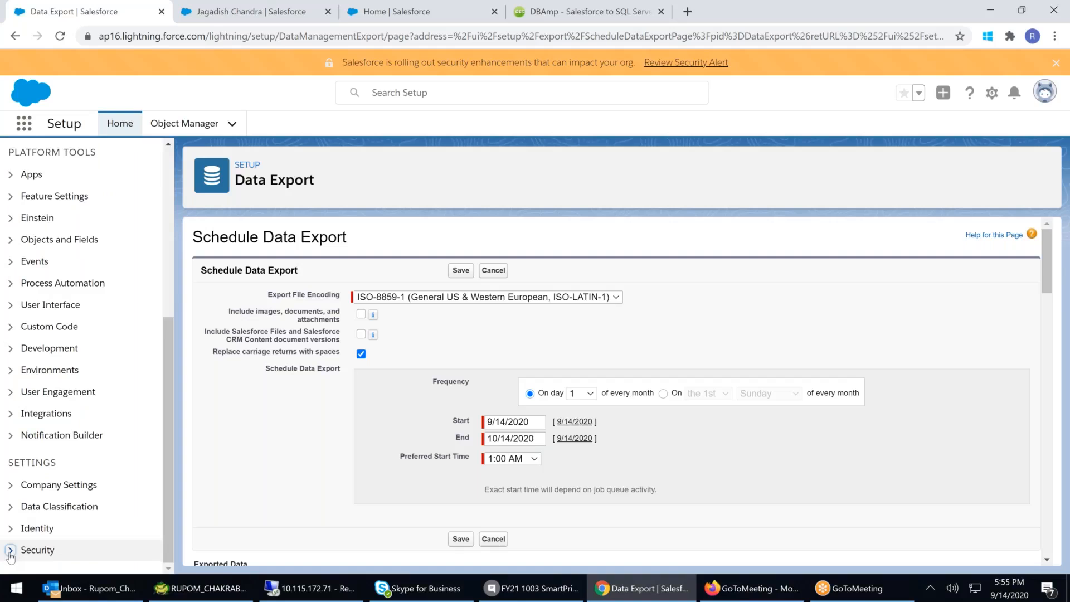
pyautogui.scroll(-7, 55, 522)
pyautogui.scroll(-4, 56, 522)
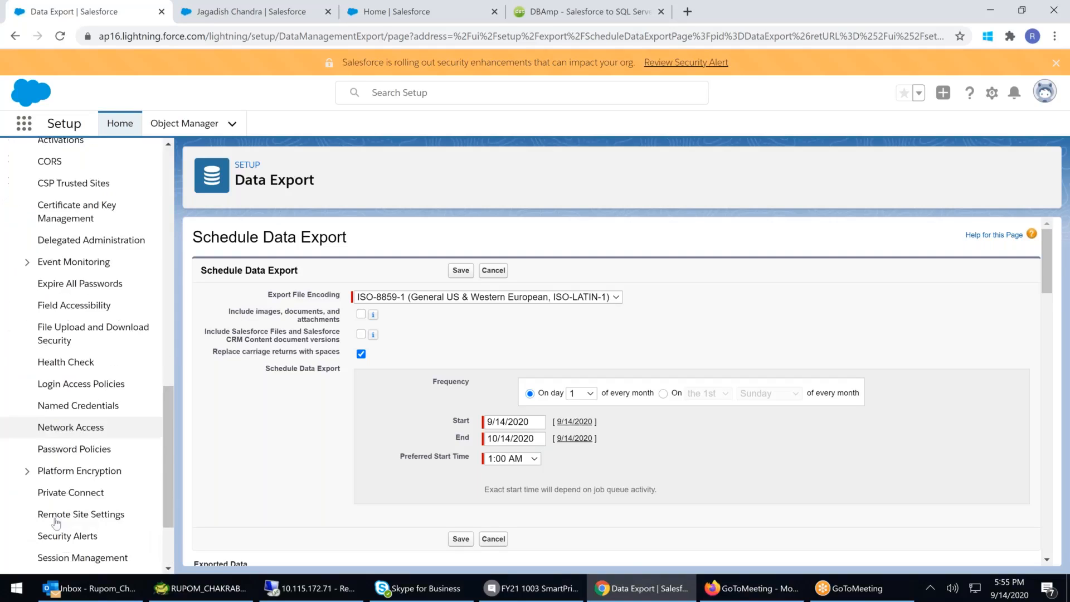
pyautogui.click(100, 520)
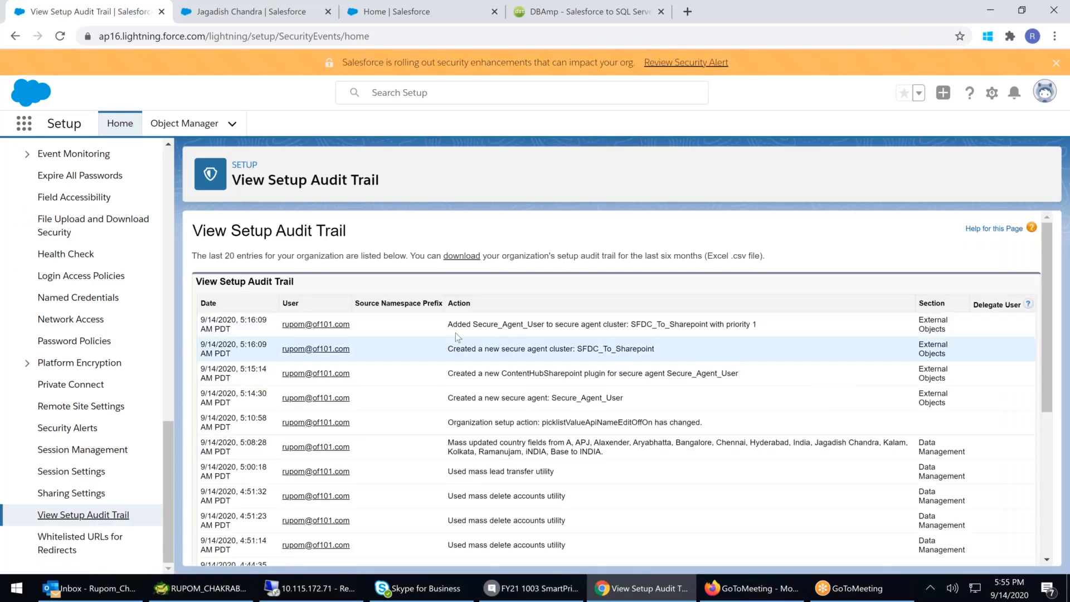
# - Read through the setup audit trail entries, highlighting individual actions and scrolling down the list
pyautogui.moveTo(462, 324); pyautogui.dragTo(678, 324)
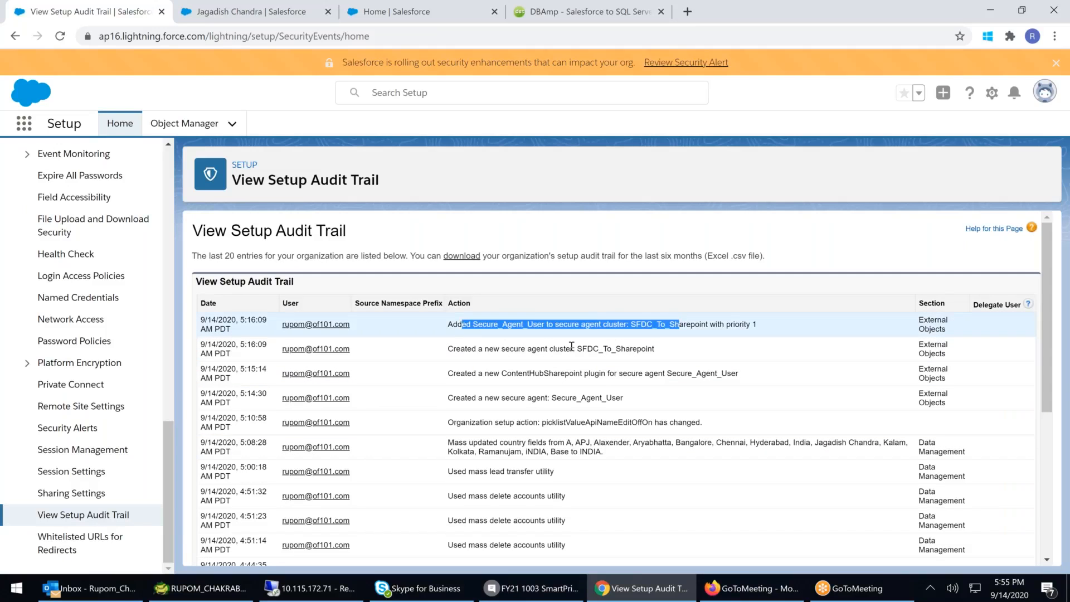
pyautogui.moveTo(464, 348); pyautogui.dragTo(650, 344)
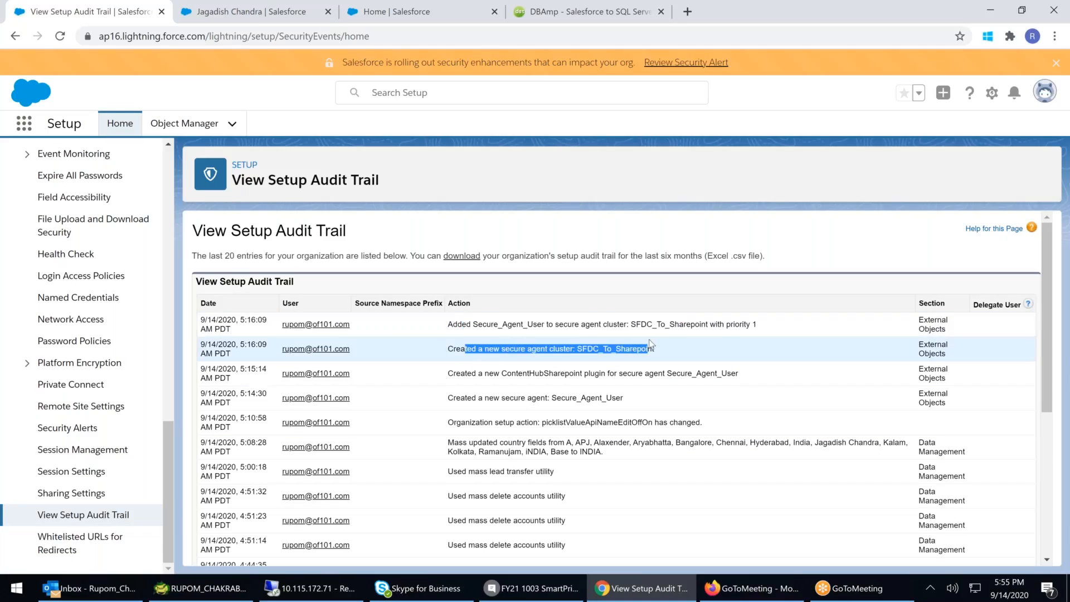
pyautogui.moveTo(446, 472); pyautogui.dragTo(585, 474)
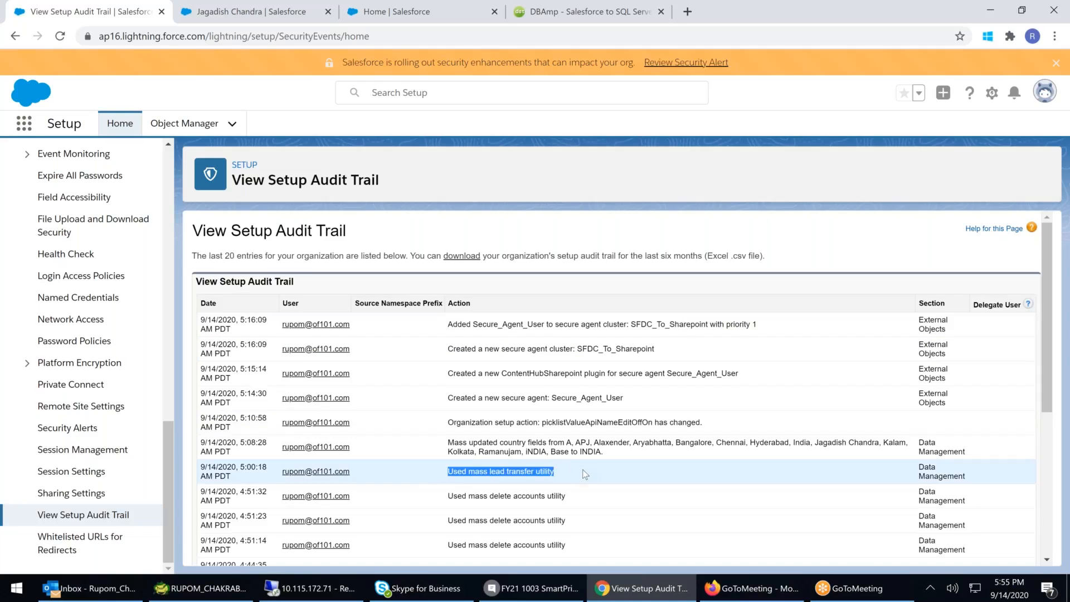
pyautogui.scroll(-1, 583, 469)
pyautogui.scroll(-1, 585, 474)
pyautogui.moveTo(483, 475); pyautogui.dragTo(583, 479)
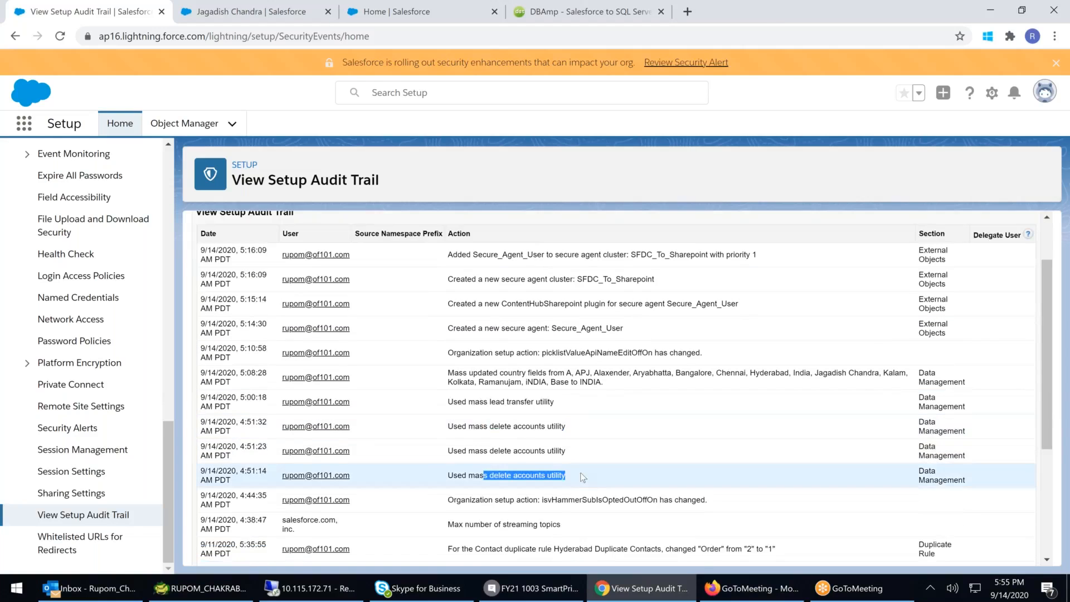
pyautogui.scroll(-1, 577, 486)
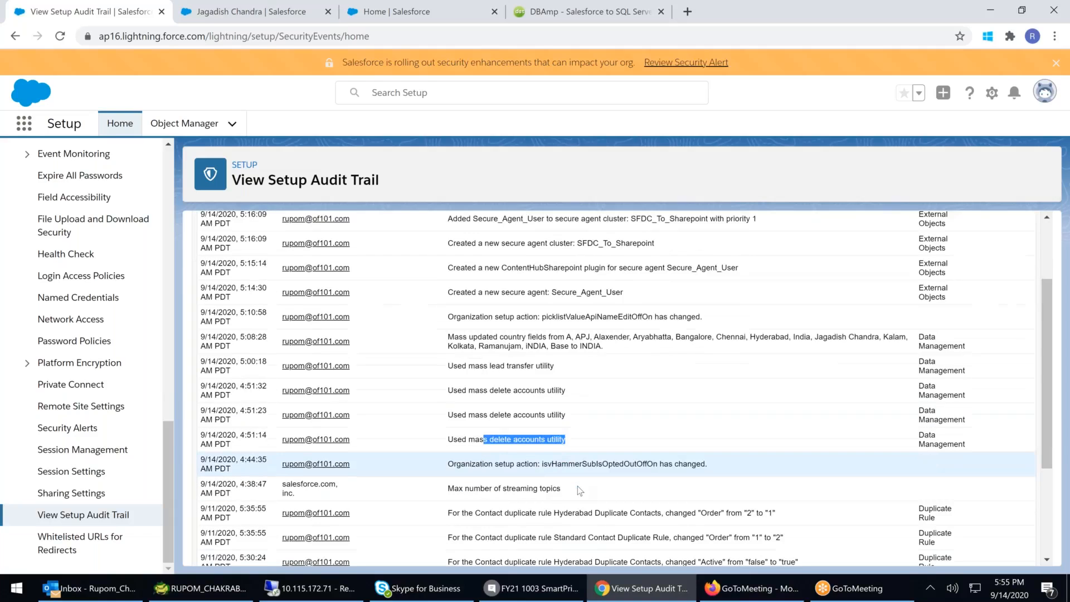
pyautogui.scroll(-1, 578, 486)
pyautogui.moveTo(481, 479); pyautogui.dragTo(724, 478)
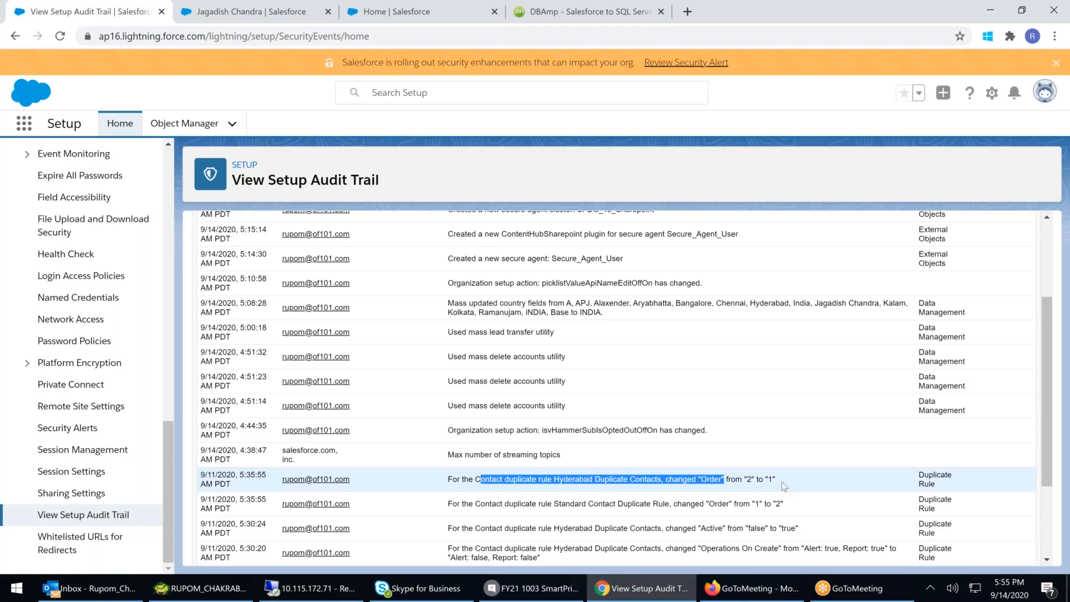
pyautogui.scroll(-1, 784, 486)
pyautogui.scroll(-2, 784, 487)
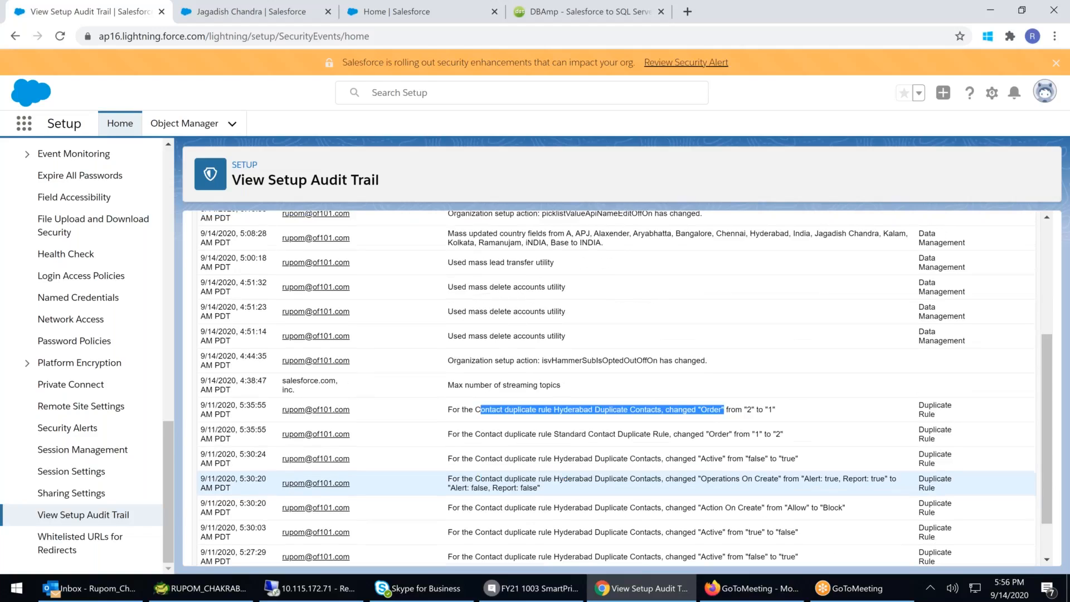
pyautogui.scroll(-1, 625, 388)
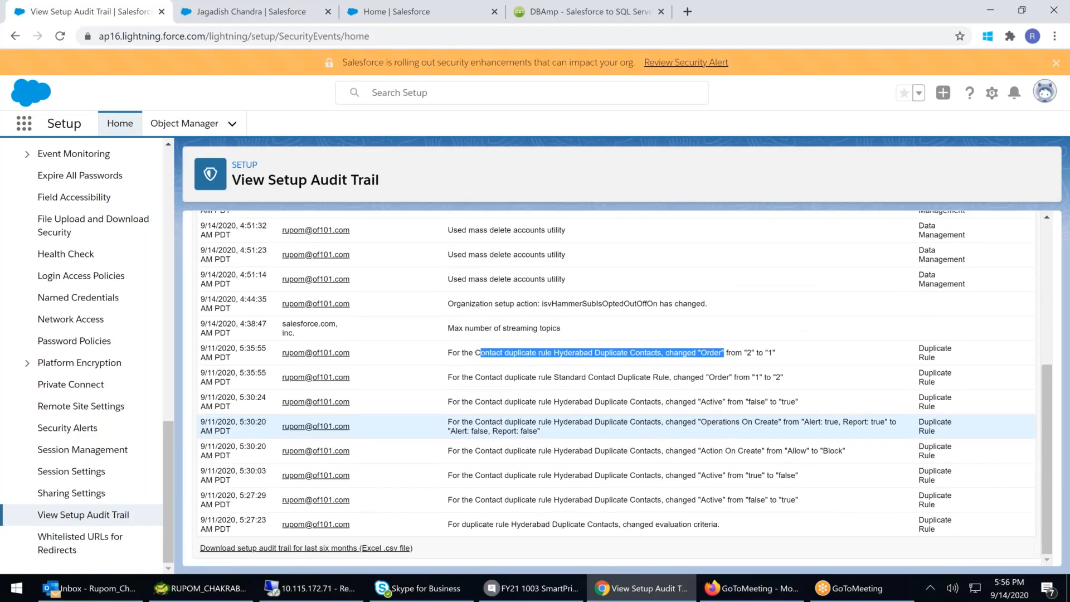
pyautogui.scroll(2, 613, 384)
pyautogui.scroll(3, 613, 390)
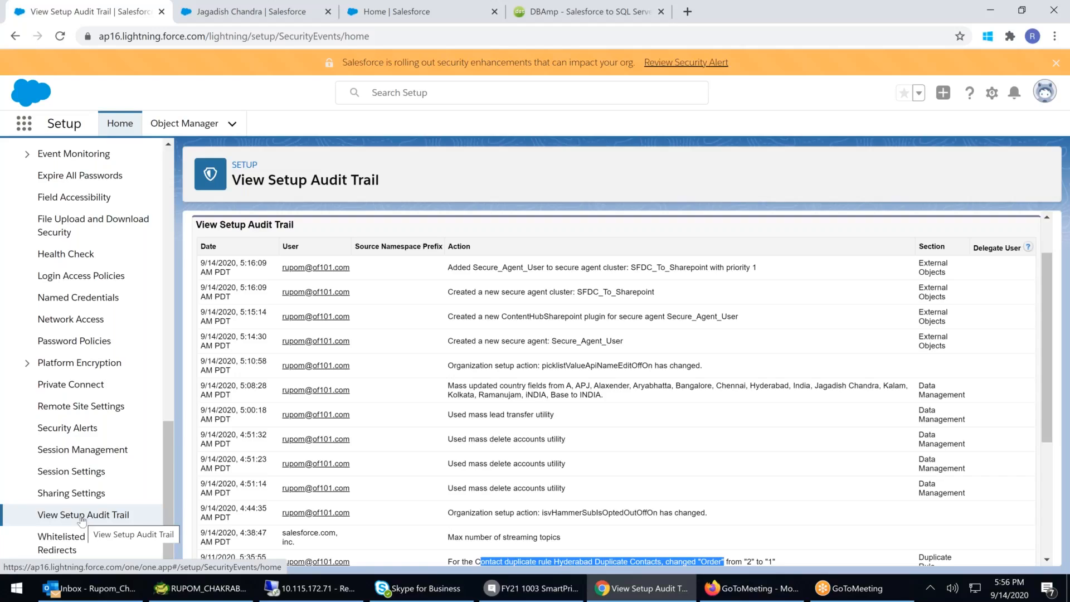
pyautogui.click(89, 521)
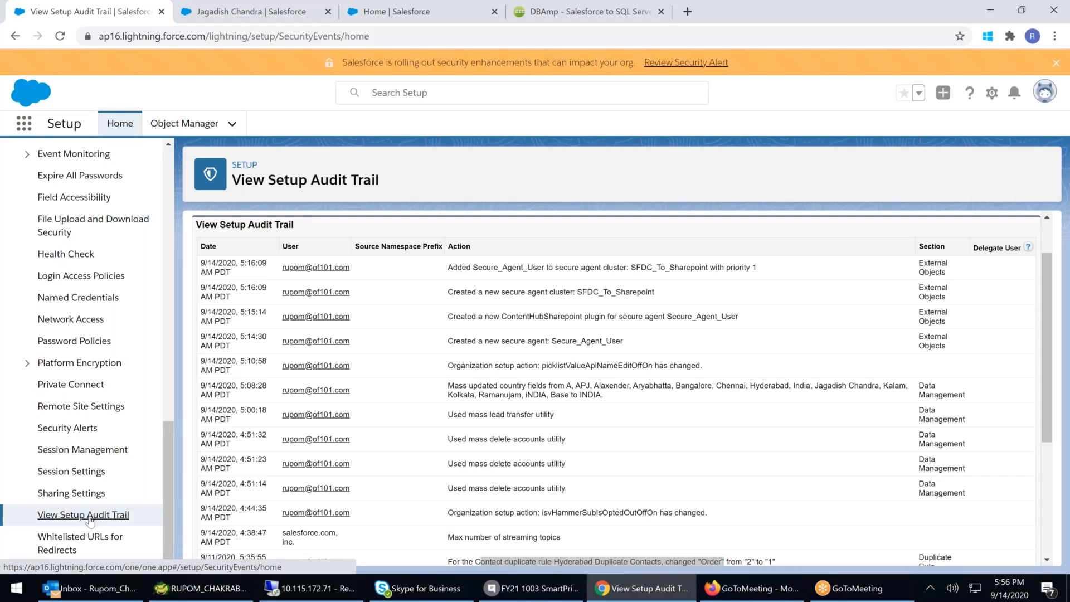
pyautogui.scroll(6, 89, 521)
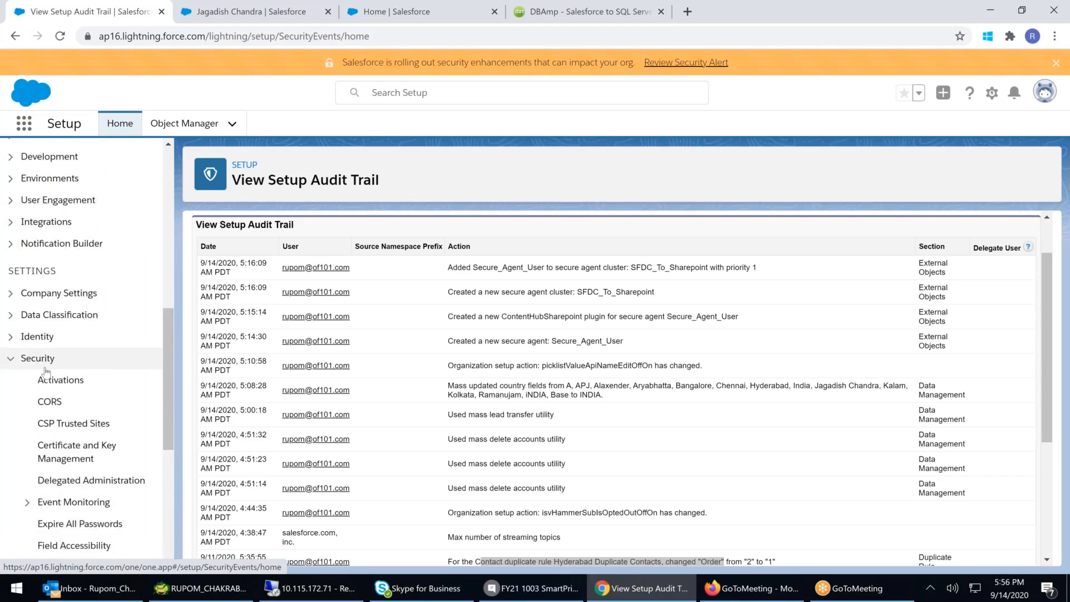
pyautogui.scroll(-6, 45, 373)
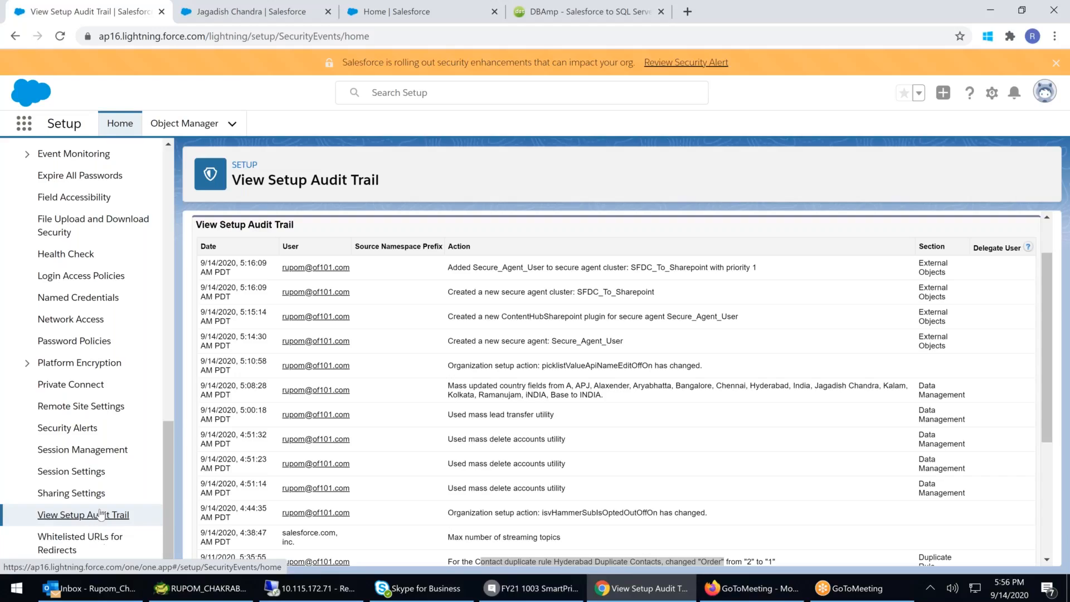
pyautogui.scroll(3, 95, 518)
pyautogui.scroll(1, 101, 513)
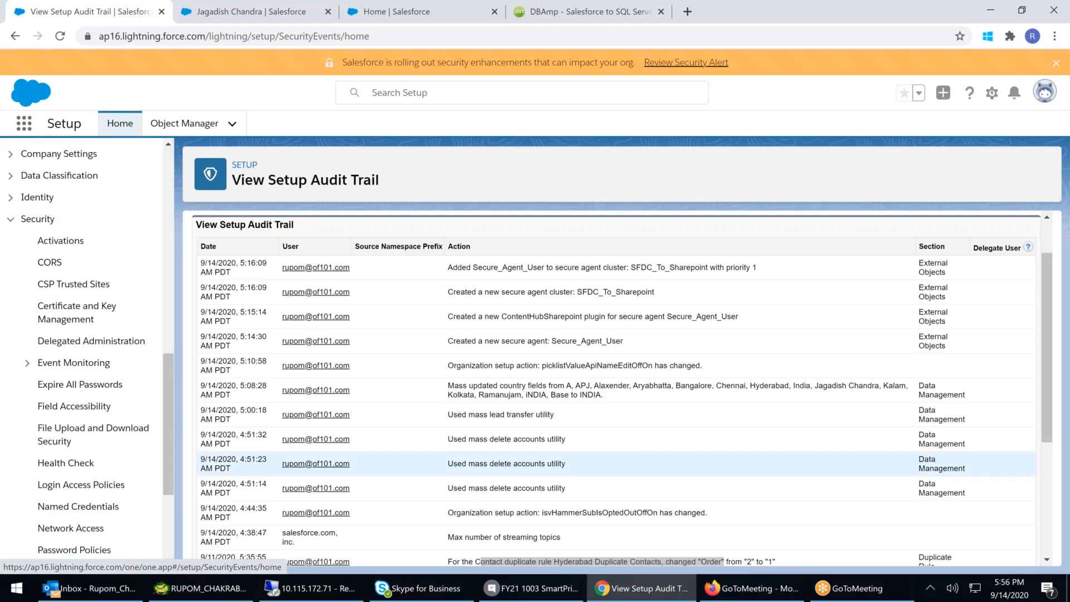
# - Download the organization's setup audit trail for the last six months as an Excel .csv file
pyautogui.scroll(1, 607, 256)
pyautogui.moveTo(611, 256); pyautogui.dragTo(695, 256)
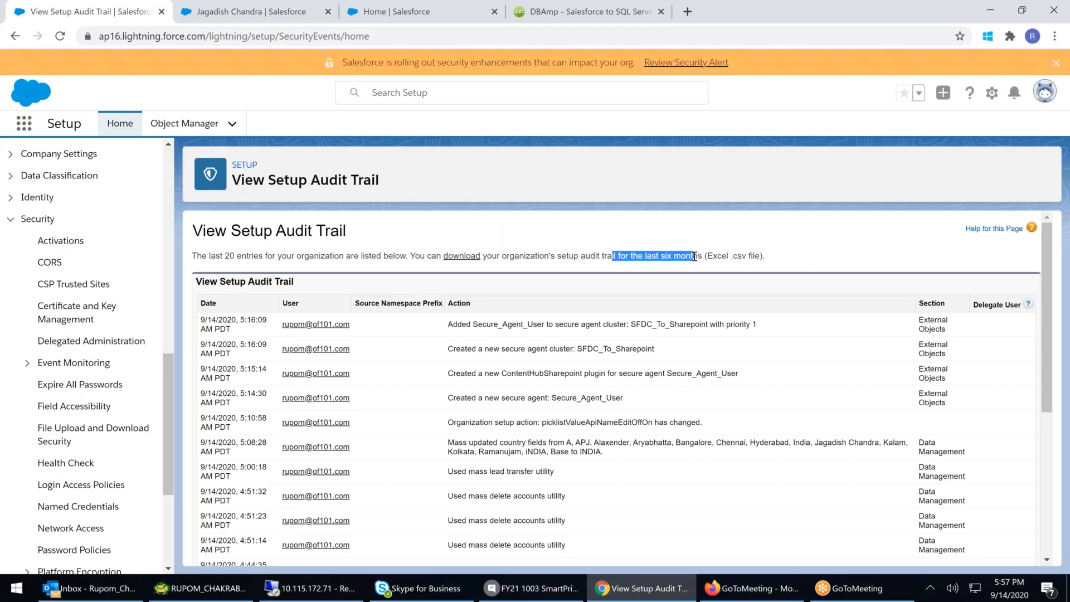
pyautogui.click(461, 256)
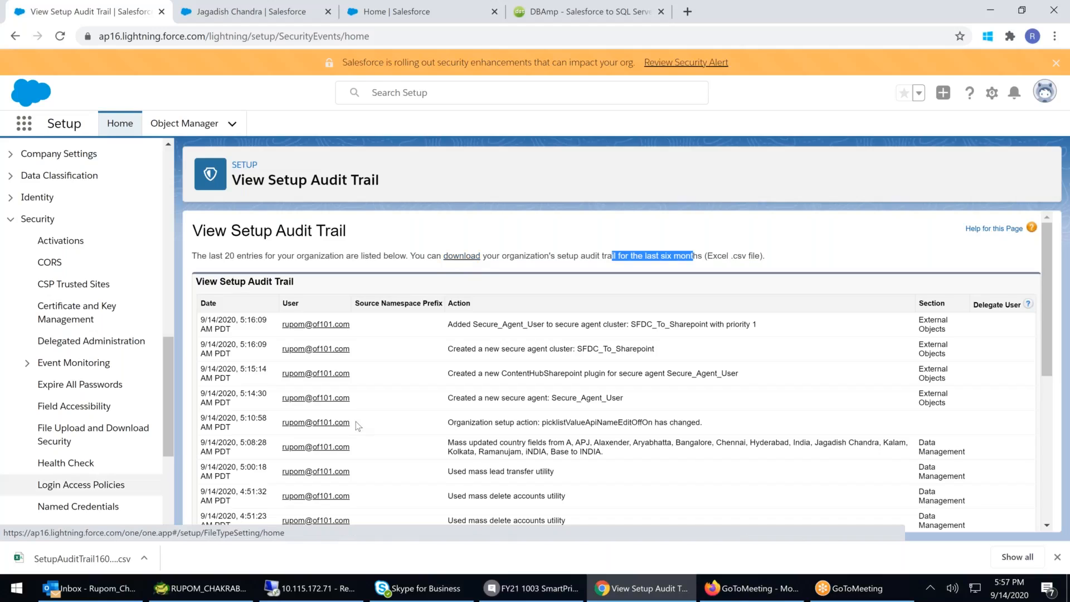
# - Examine the audit trail entry made by salesforce.com, inc. about the maximum number of streaming topics
pyautogui.scroll(-1, 316, 412)
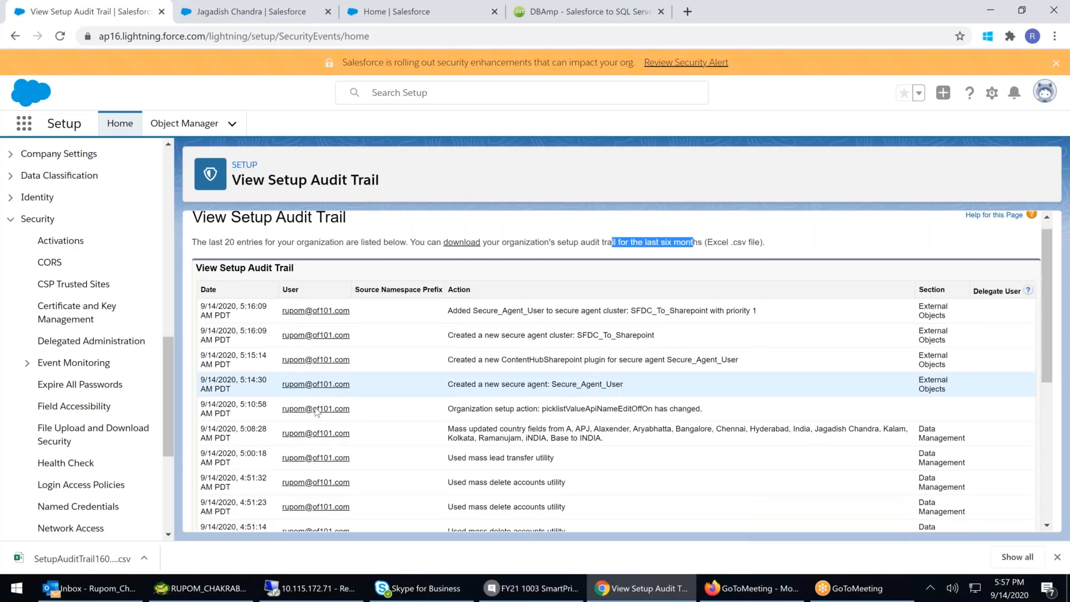
pyautogui.scroll(-5, 317, 412)
pyautogui.moveTo(580, 315); pyautogui.dragTo(275, 316)
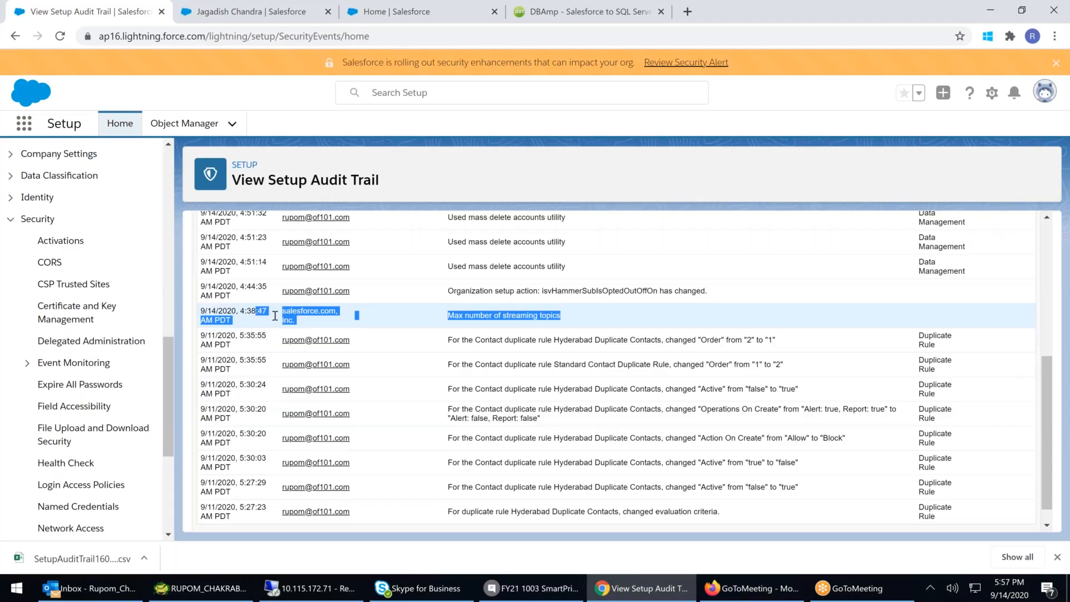
pyautogui.click(496, 320)
pyautogui.moveTo(489, 316); pyautogui.dragTo(552, 315)
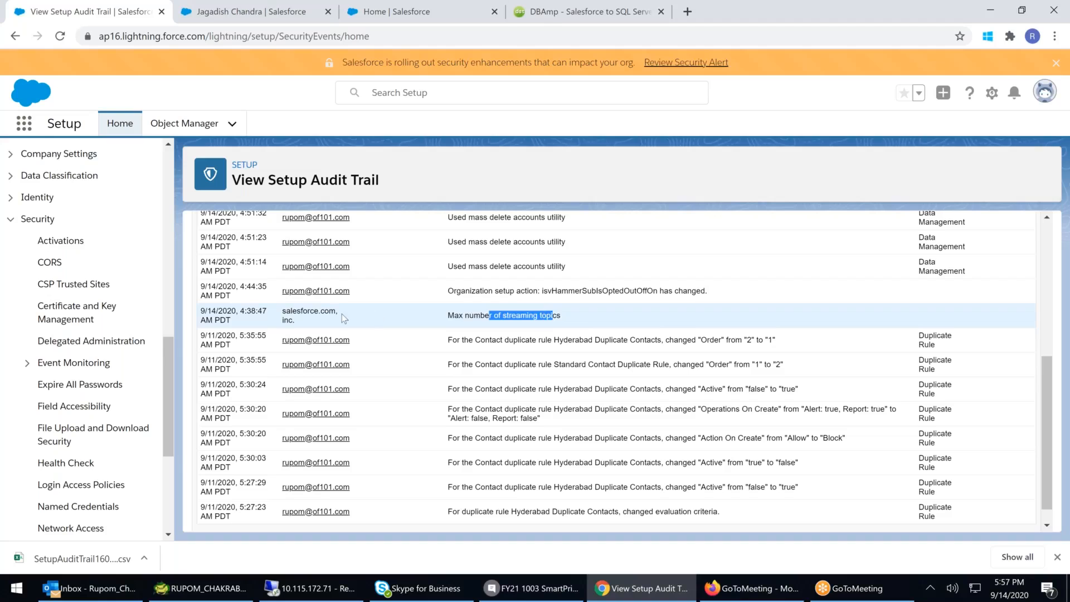
pyautogui.moveTo(282, 312); pyautogui.dragTo(319, 312)
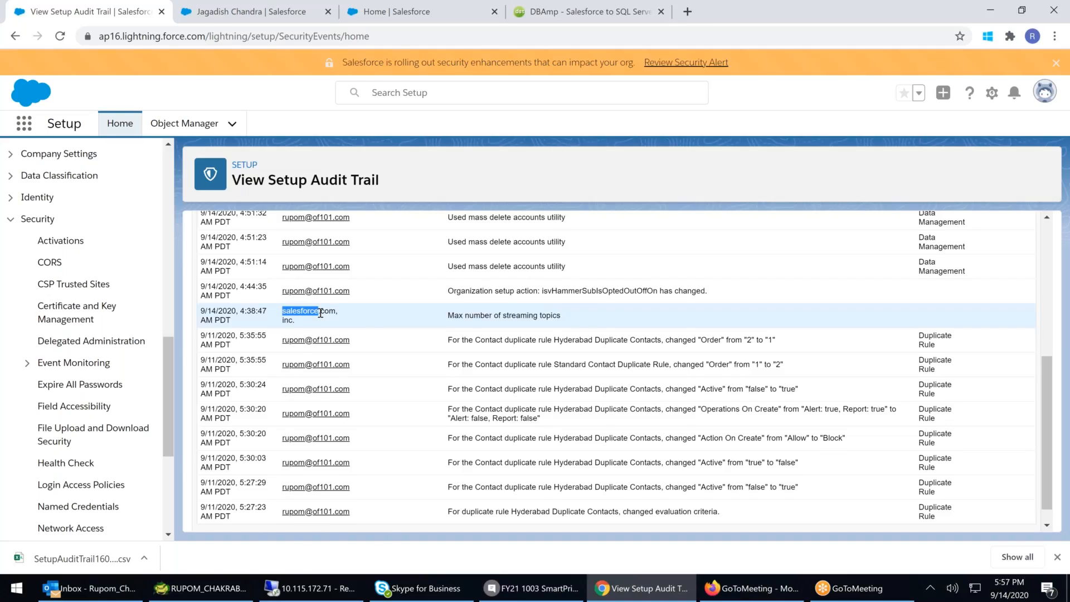
pyautogui.scroll(-1, 320, 313)
pyautogui.scroll(1, 320, 313)
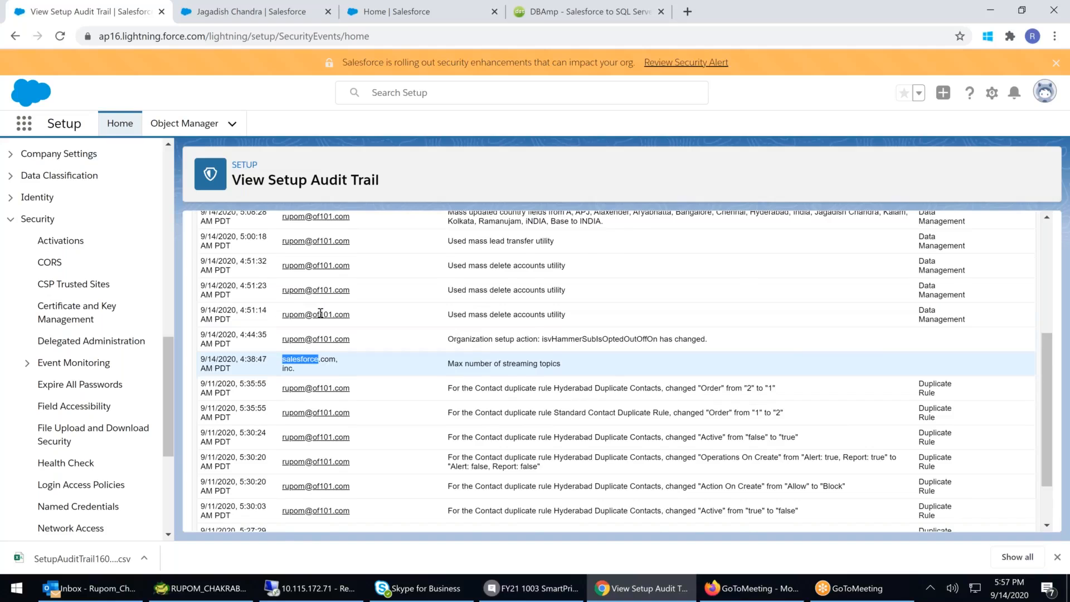
pyautogui.scroll(4, 321, 313)
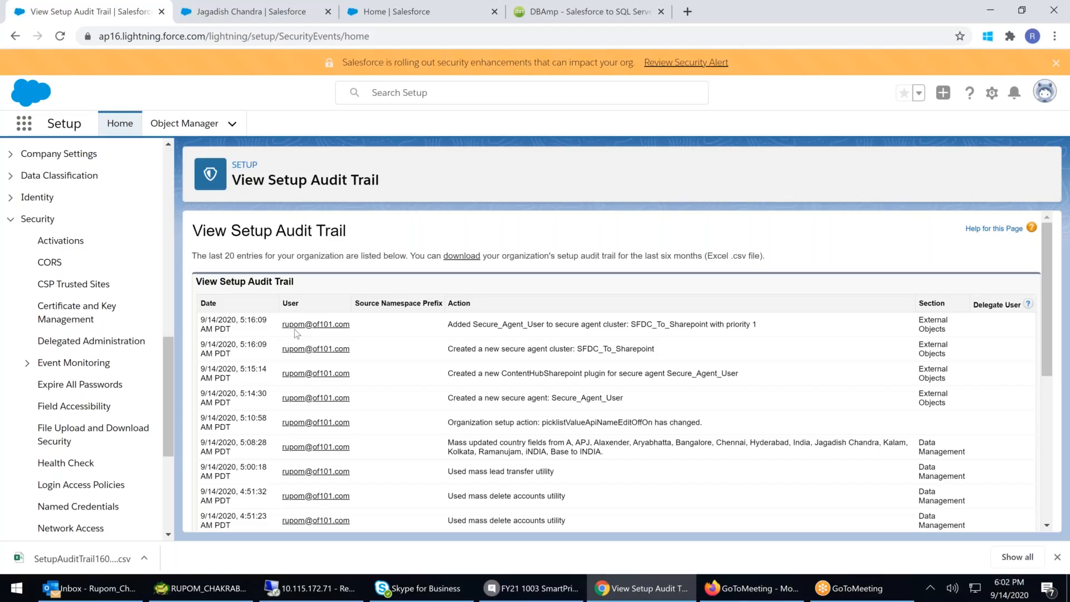
# - Expand the Users section of the Setup menu and open Queues
pyautogui.scroll(10, 38, 192)
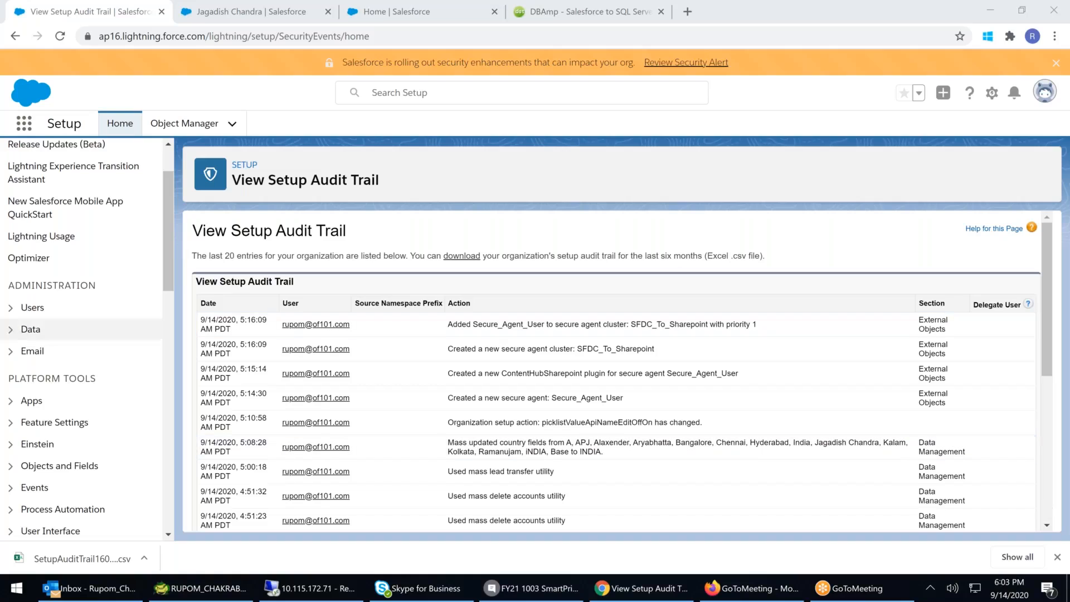
pyautogui.click(10, 330)
pyautogui.click(10, 330)
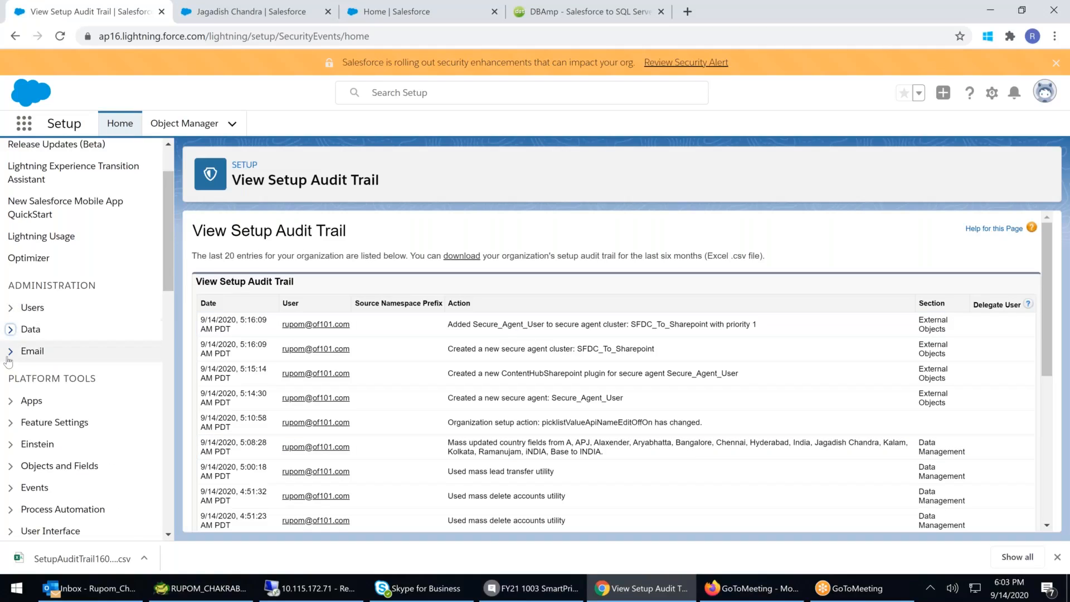
pyautogui.click(9, 308)
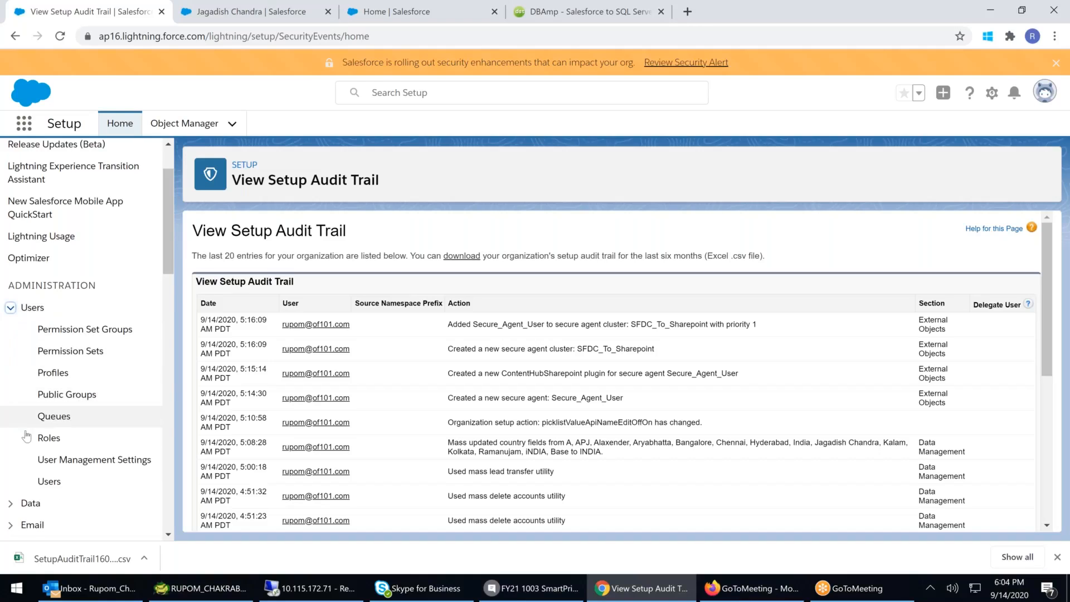
pyautogui.click(54, 416)
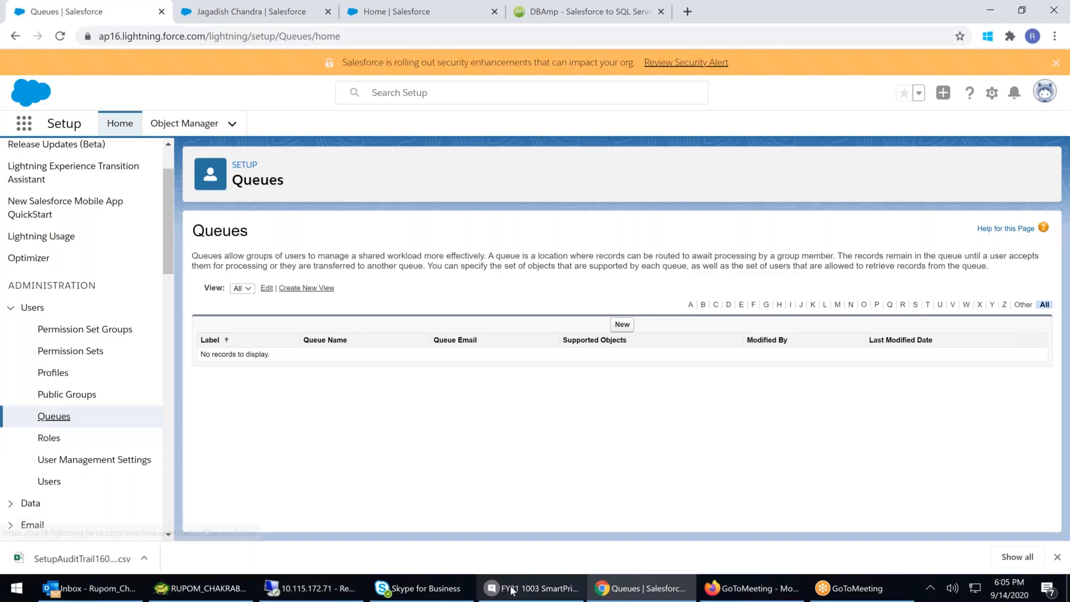
# - Minimize the browser and open File Explorer
pyautogui.click(988, 8)
pyautogui.click(1013, 591)
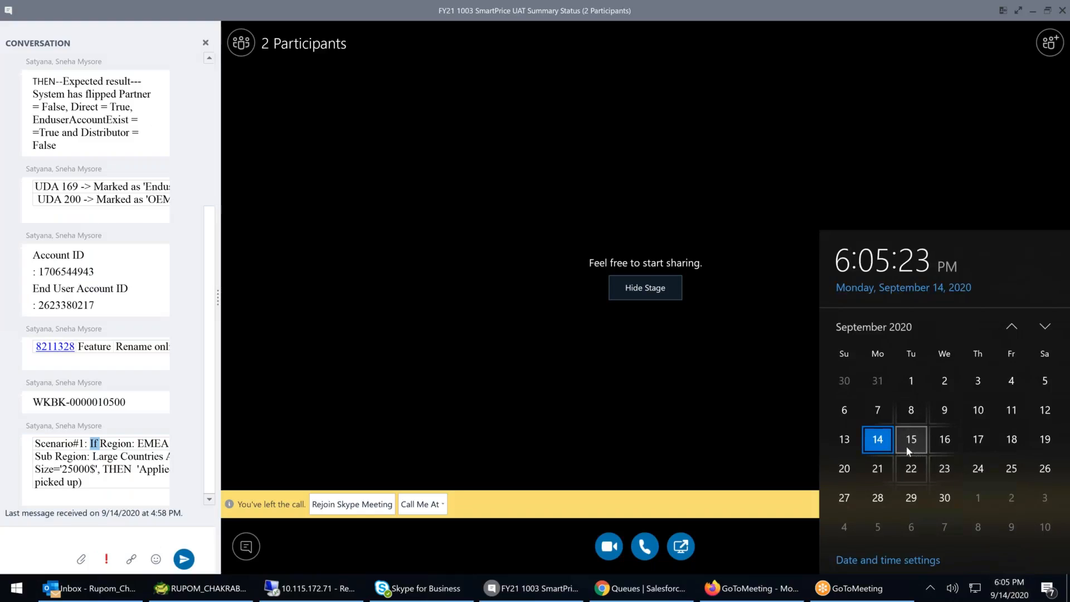
pyautogui.click(1017, 412)
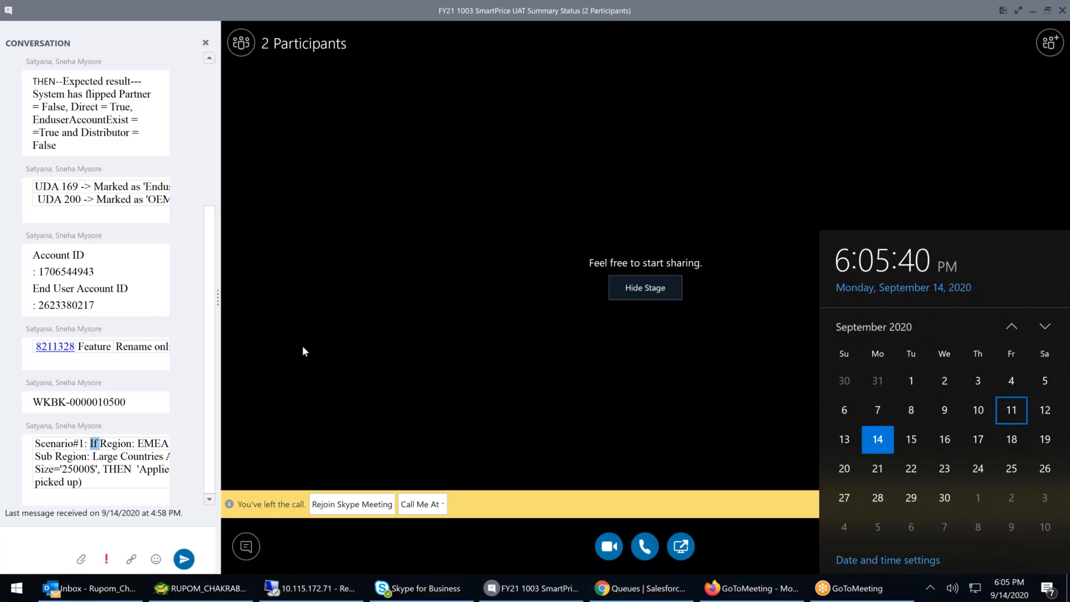
pyautogui.press('super+e')
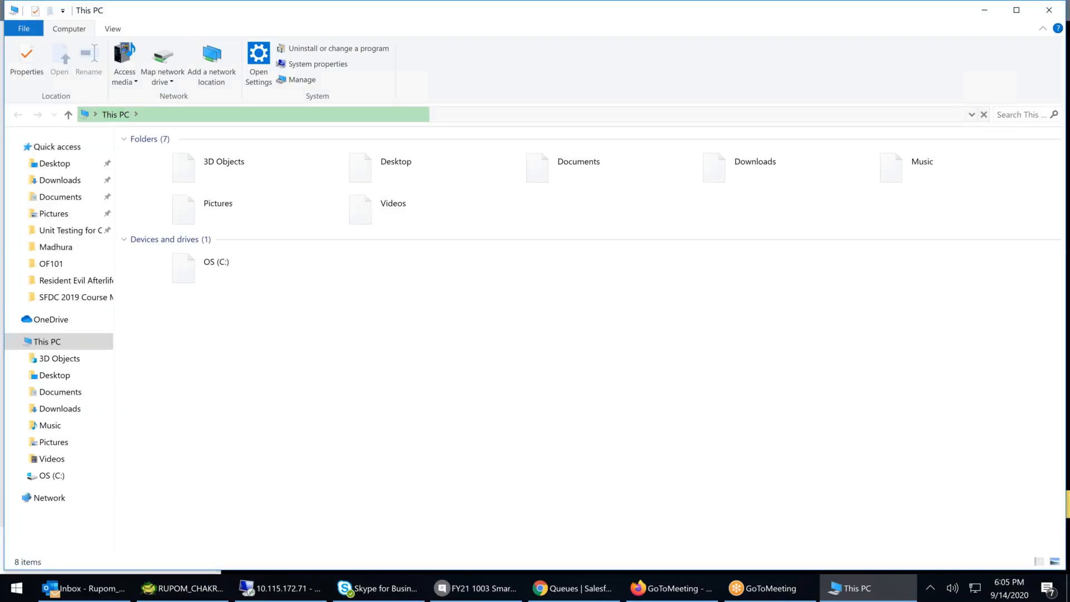